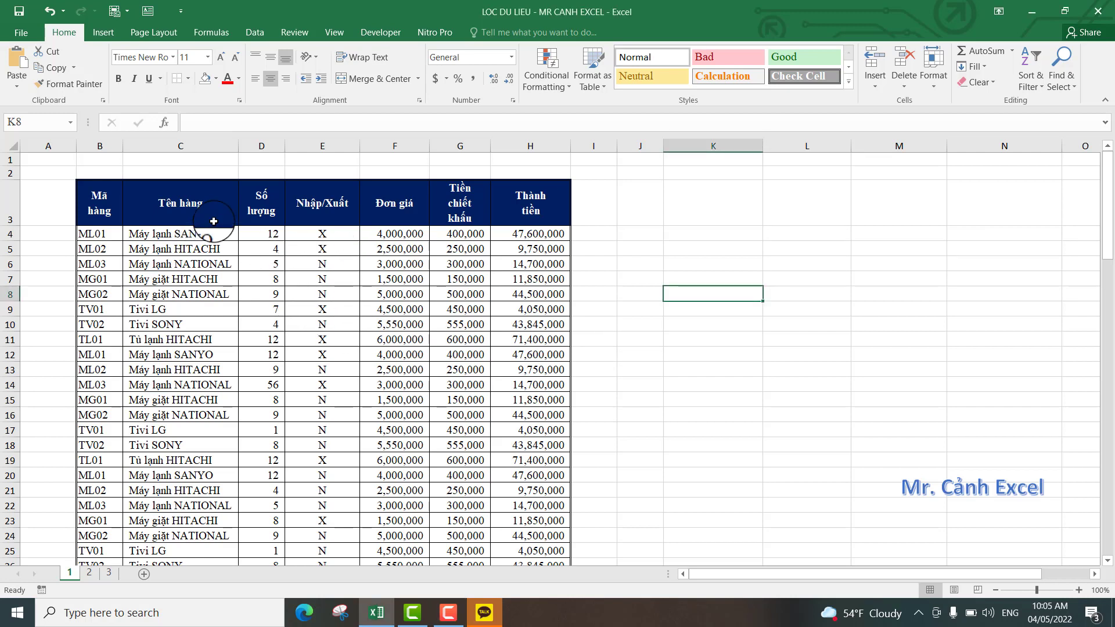
Select the product table B3:H99, from the header row down to the last record.
left_click_drag(97, 202, 511, 282)
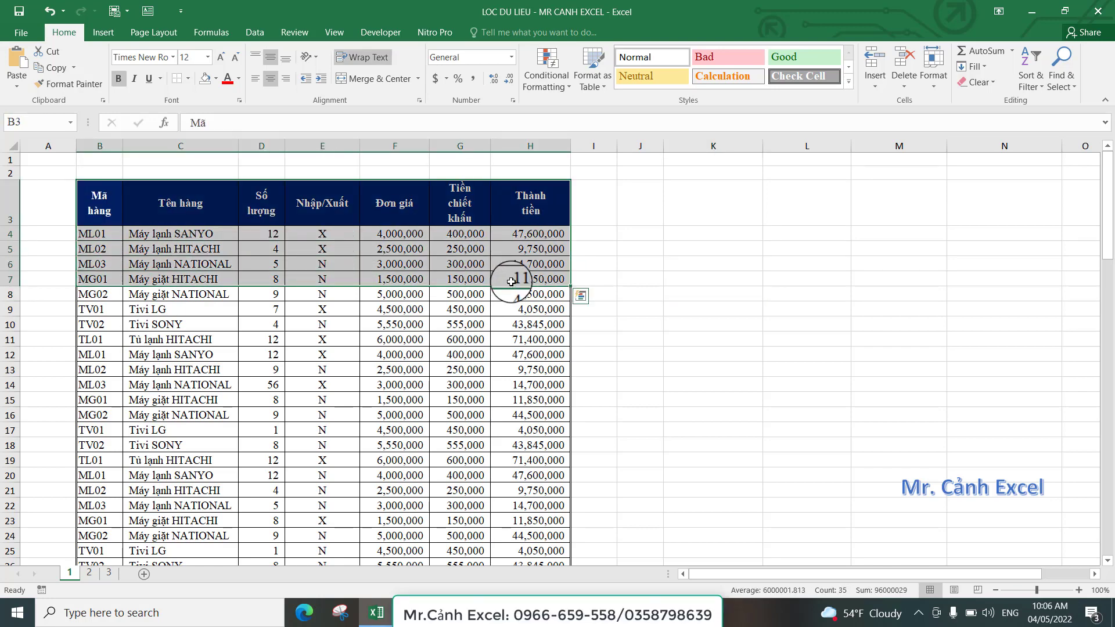
key("ctrl+shift+Down")
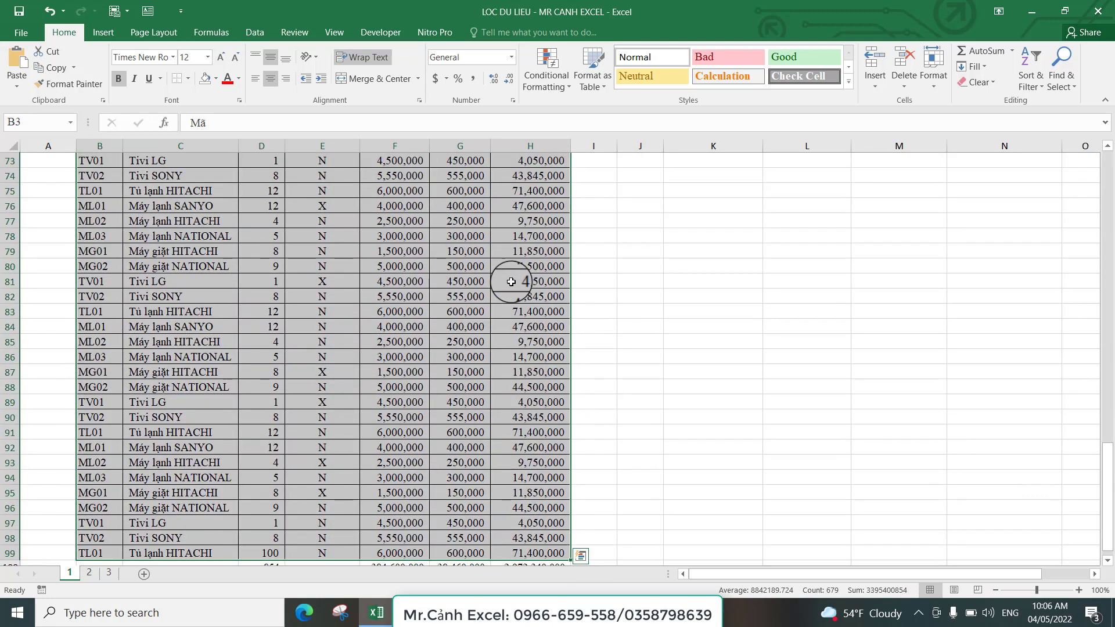
scroll(508, 279, "up", 5)
scroll(504, 274, "up", 13)
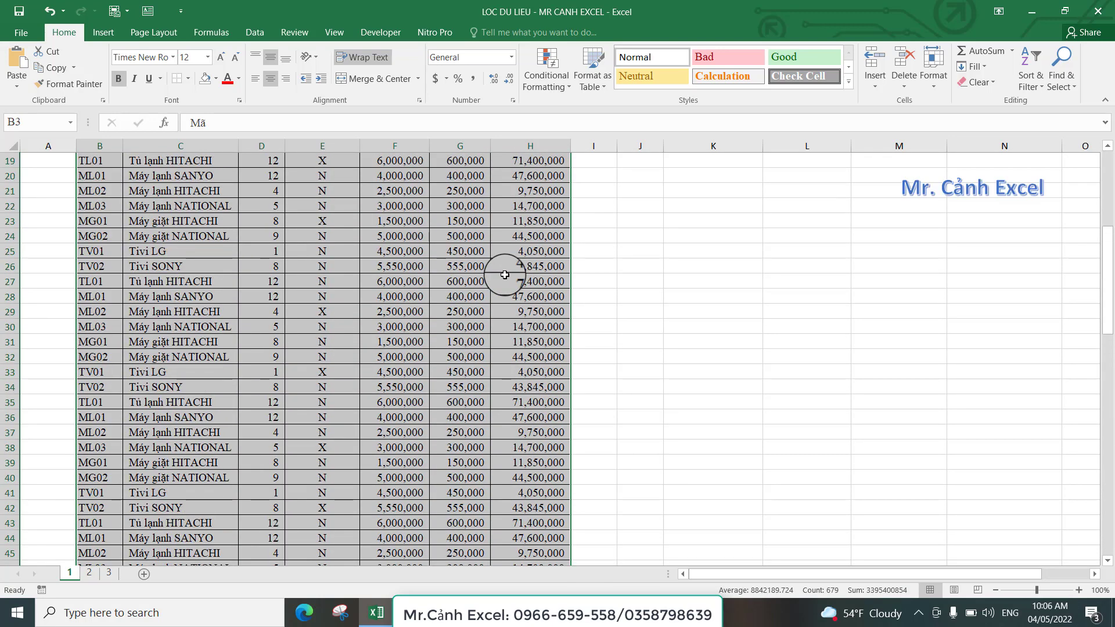
scroll(505, 274, "up", 6)
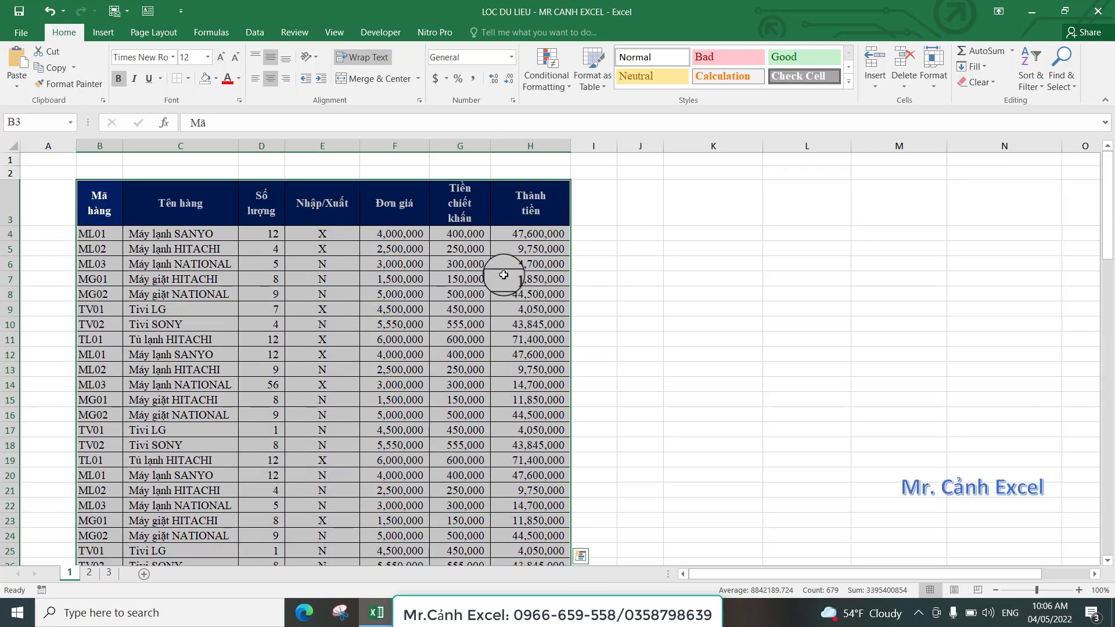
Turn on AutoFilter for the selected product table, then deselect it.
left_click(251, 32)
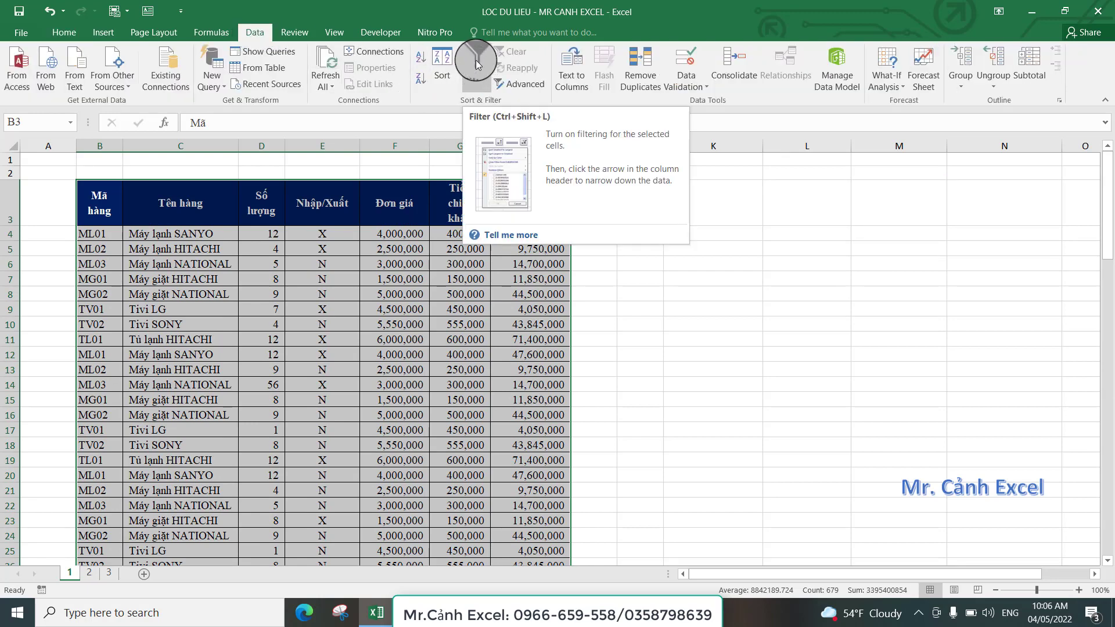
left_click(478, 79)
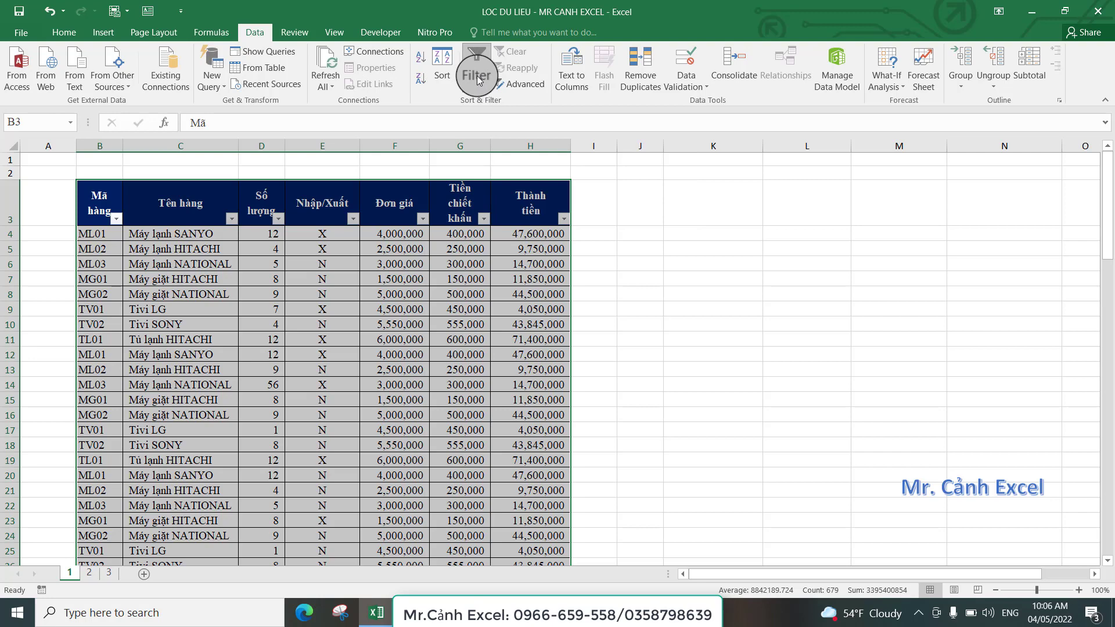
left_click(655, 283)
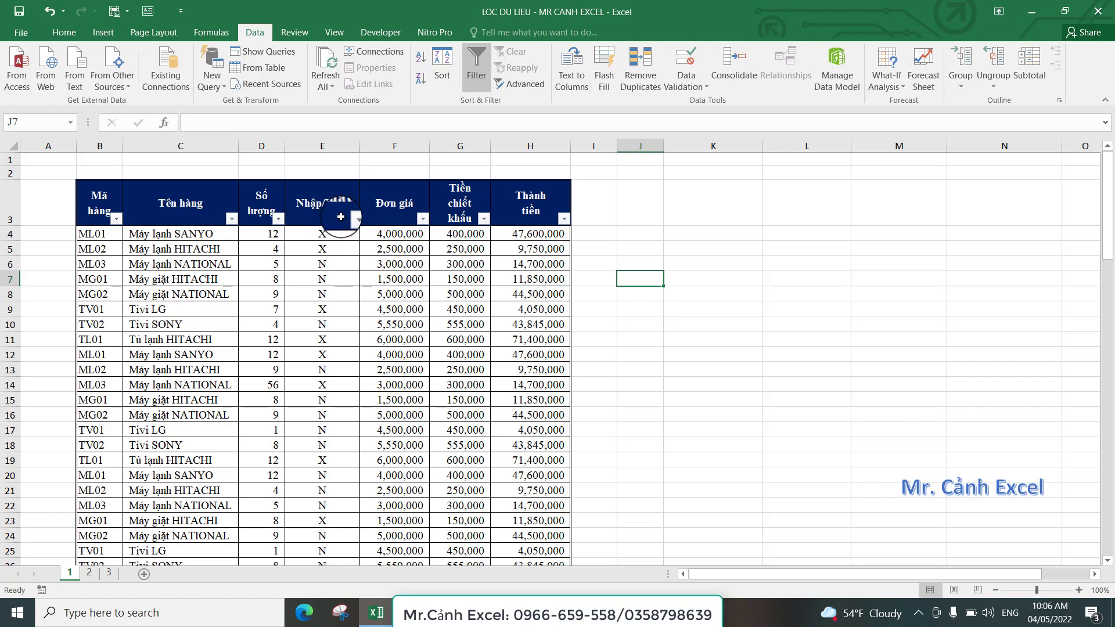
Filter the Nhập/Xuất column to show only rows with value N.
left_click(352, 219)
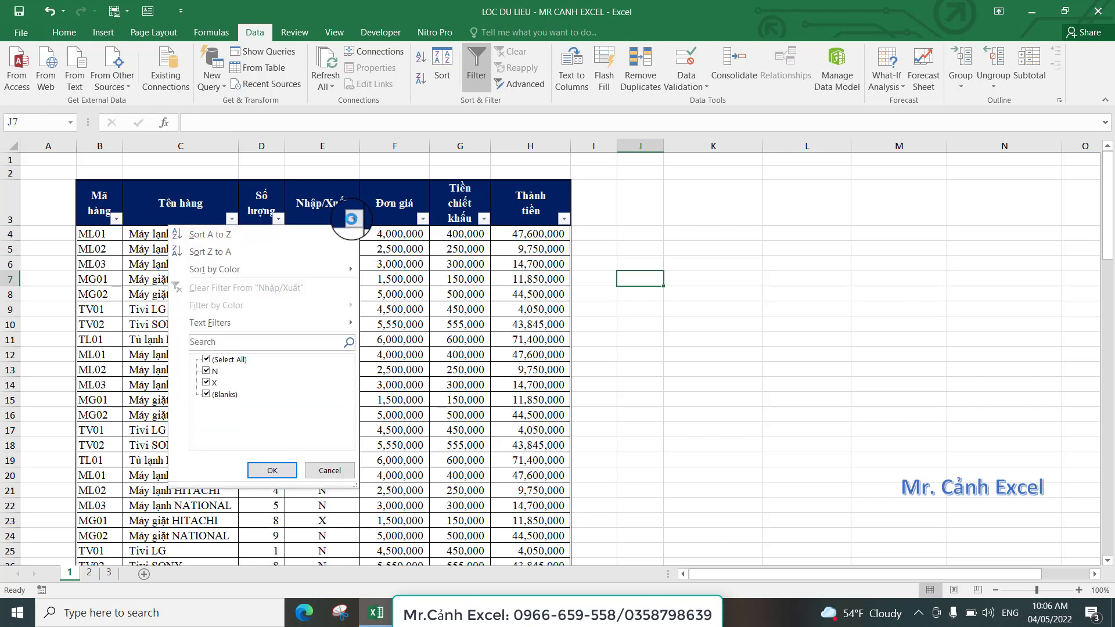
left_click(206, 360)
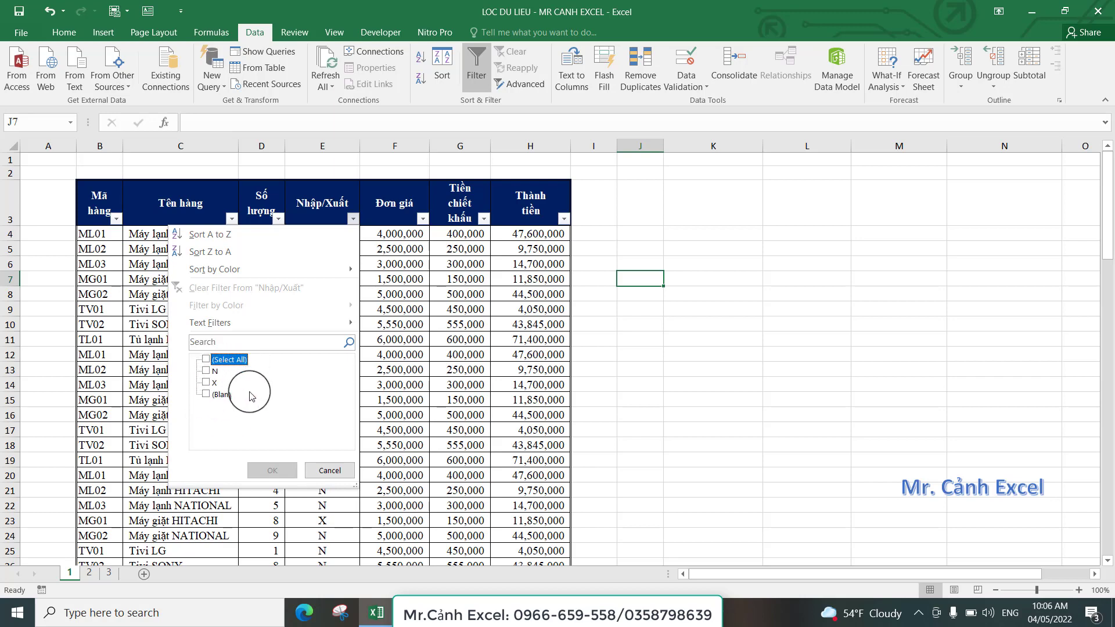
left_click(207, 372)
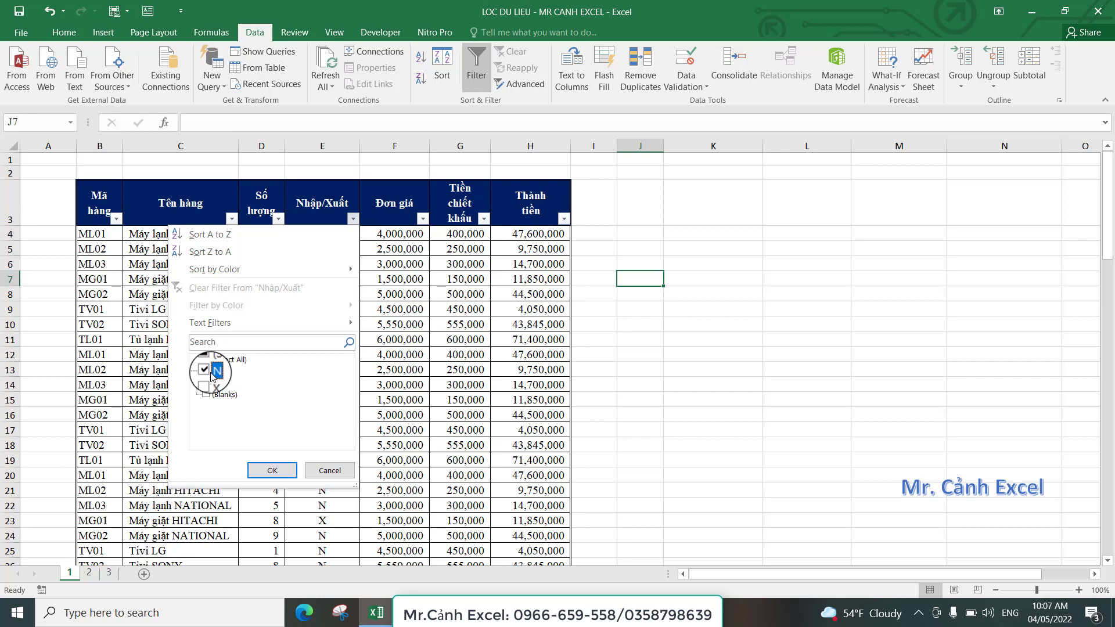
left_click(273, 471)
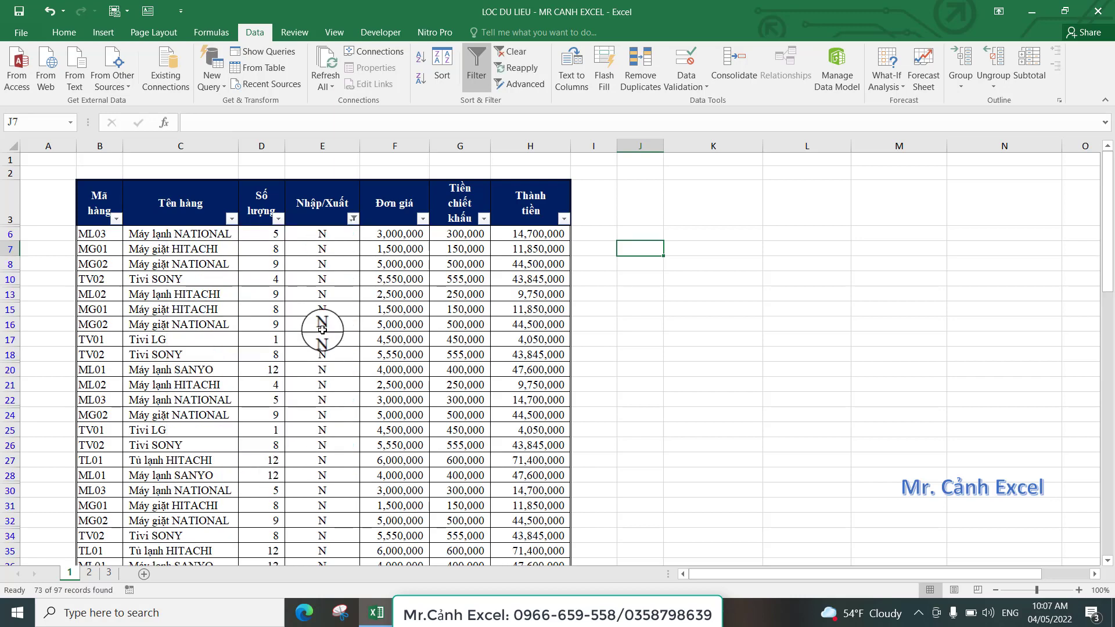
Scroll through the 73 filtered records and check entries in column E.
scroll(330, 314, "down", 2)
scroll(330, 314, "down", 5)
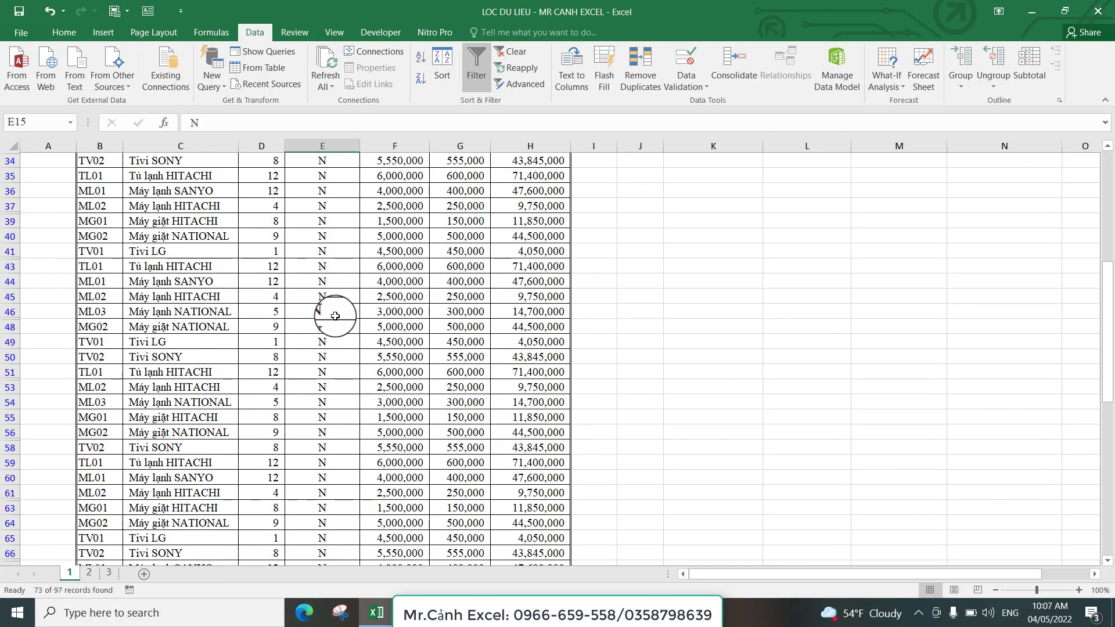
scroll(329, 308, "down", 4)
scroll(328, 303, "down", 4)
scroll(329, 304, "down", 5)
scroll(329, 303, "down", 2)
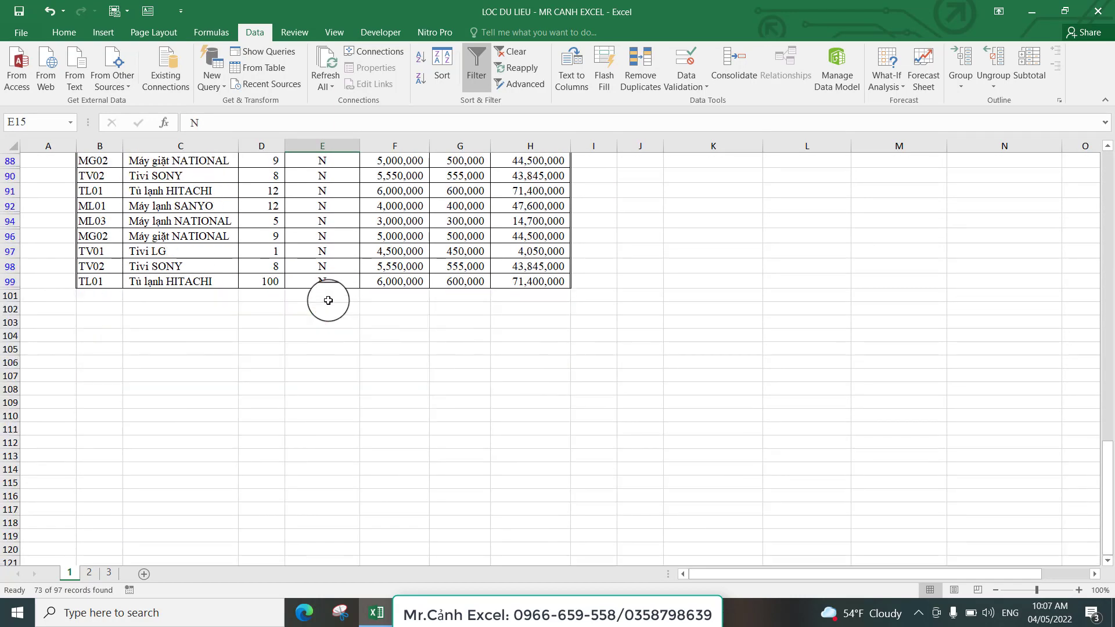
scroll(329, 301, "up", 4)
scroll(328, 299, "up", 10)
scroll(328, 300, "up", 4)
scroll(328, 300, "up", 3)
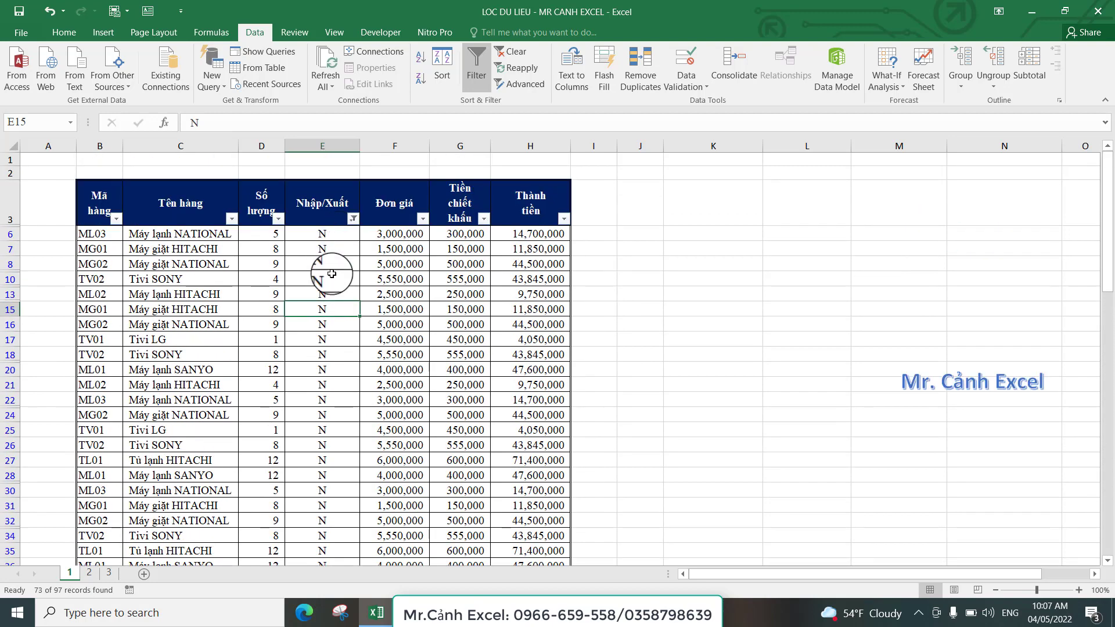
left_click(332, 273)
left_click(331, 293)
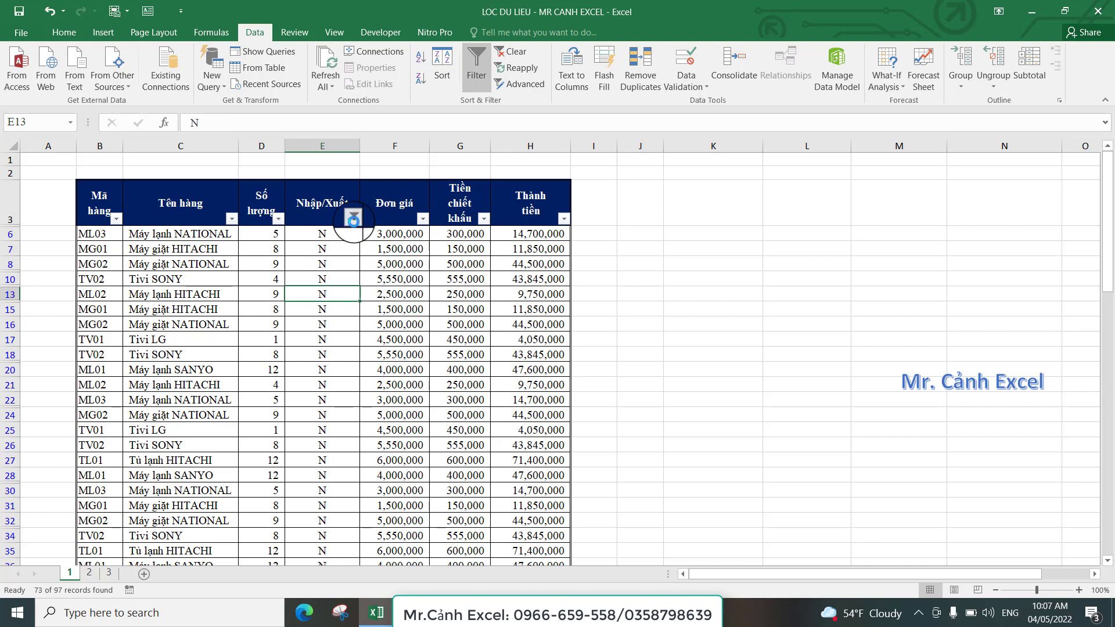
Clear the Nhập/Xuất filter by reselecting all values.
left_click(354, 219)
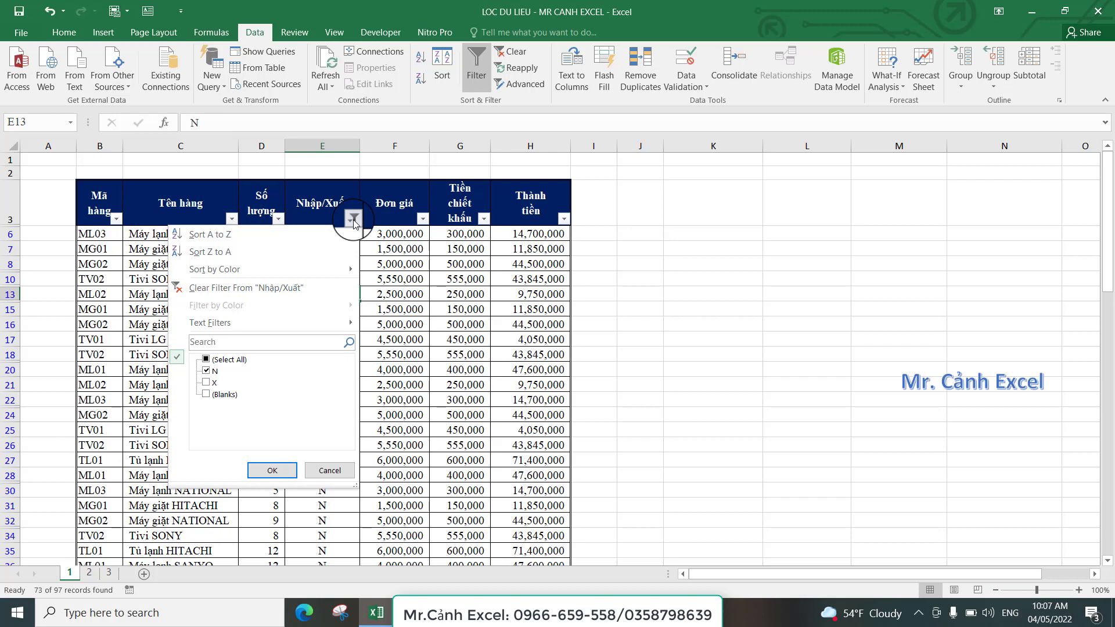
left_click(206, 359)
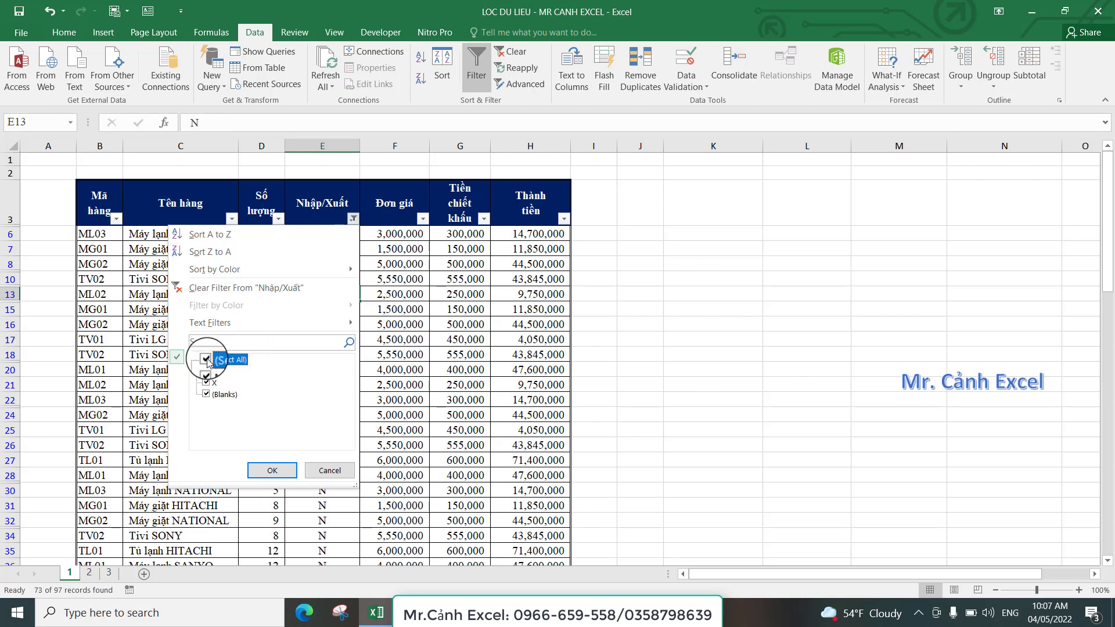
left_click(275, 470)
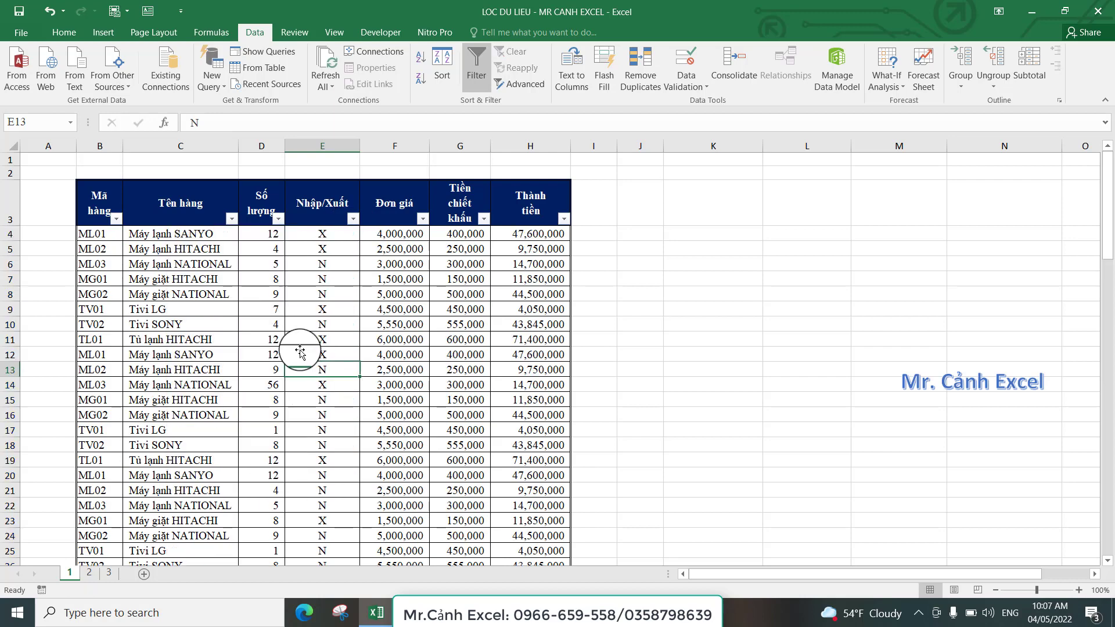
Scroll through the restored rows, checking the X entries in column E.
left_click(315, 312)
scroll(315, 312, "down", 10)
scroll(317, 308, "down", 4)
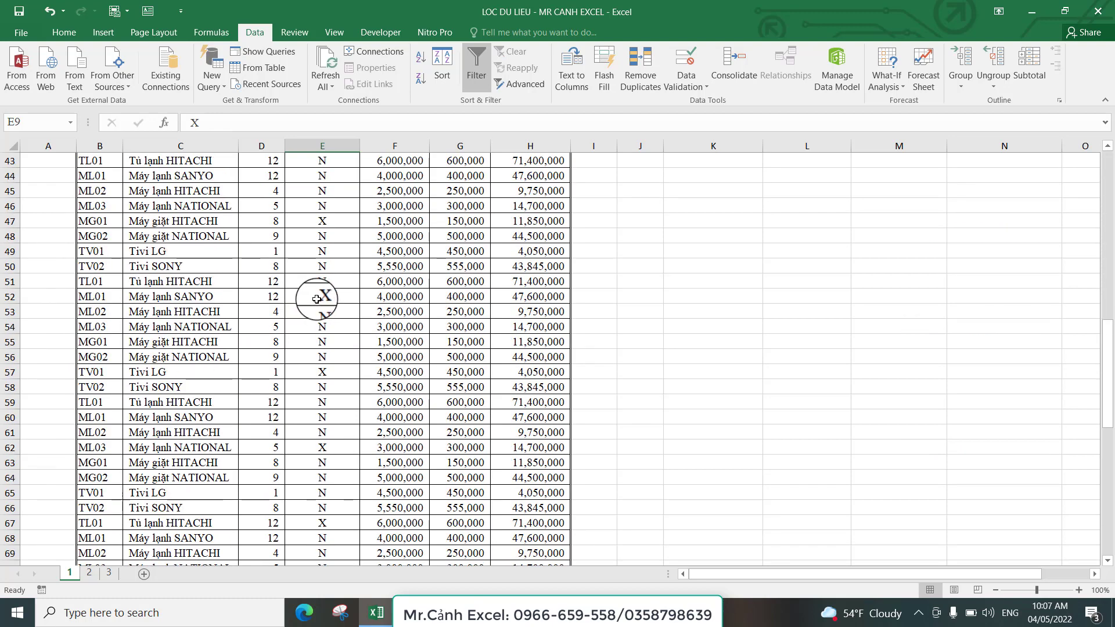
scroll(317, 305, "down", 5)
scroll(318, 300, "down", 6)
scroll(318, 300, "up", 7)
scroll(317, 301, "up", 6)
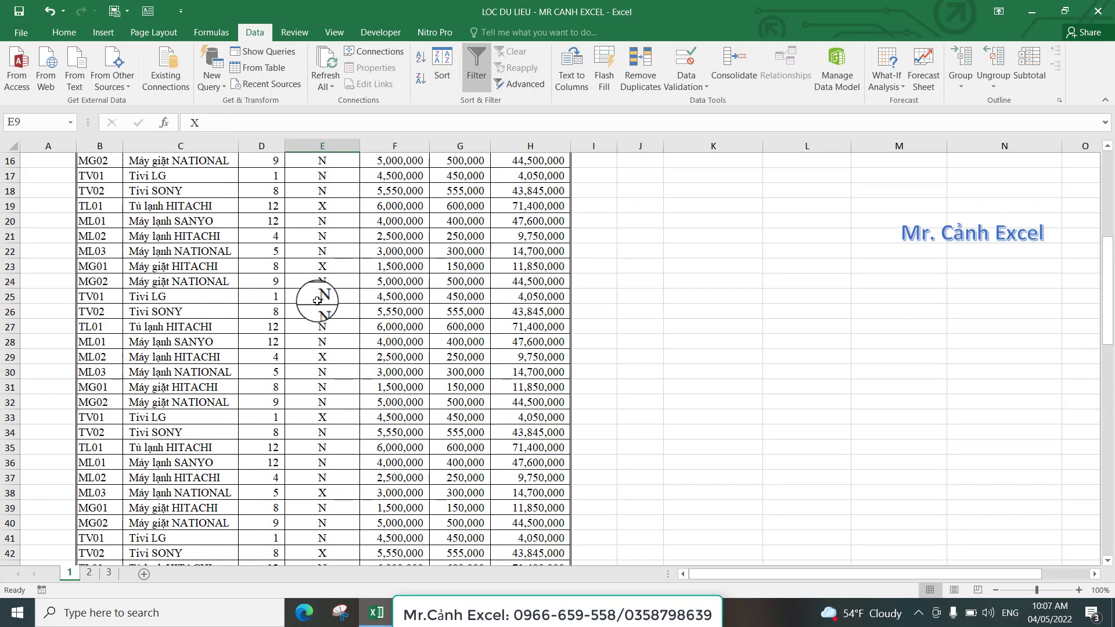
scroll(316, 302, "up", 12)
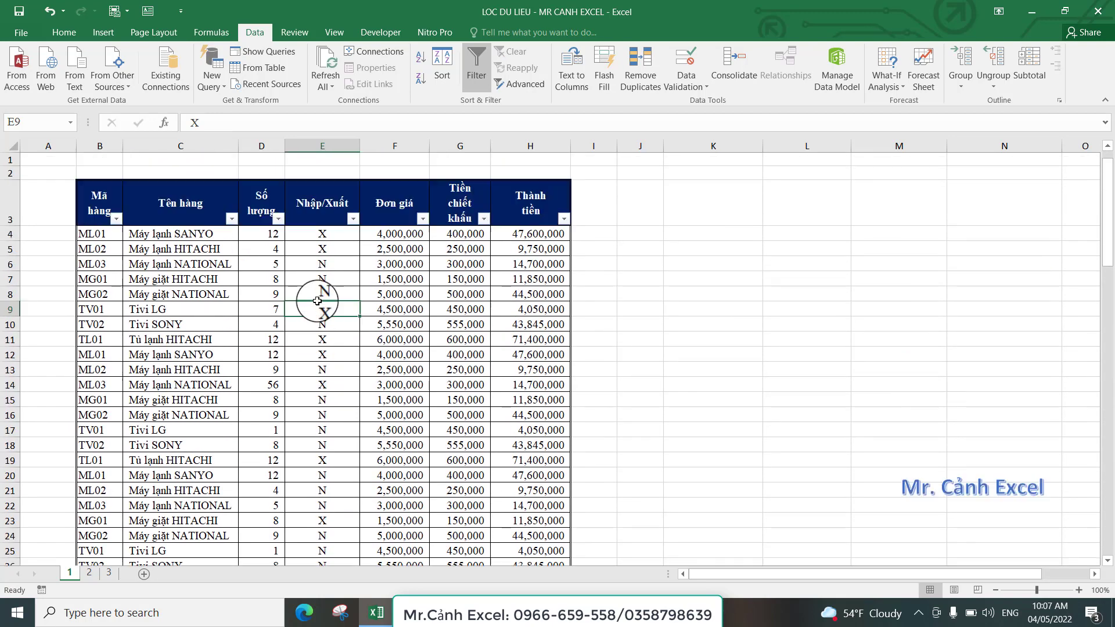
left_click(321, 263)
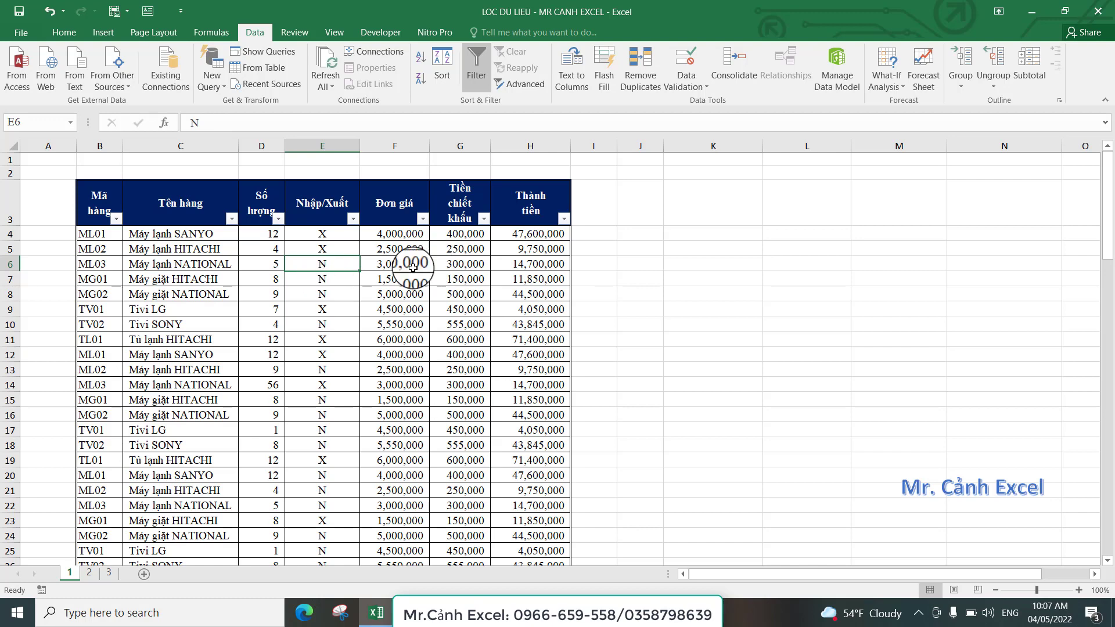
Turn AutoFilter off, then reapply it with the whole header row 3 selected.
left_click(478, 75)
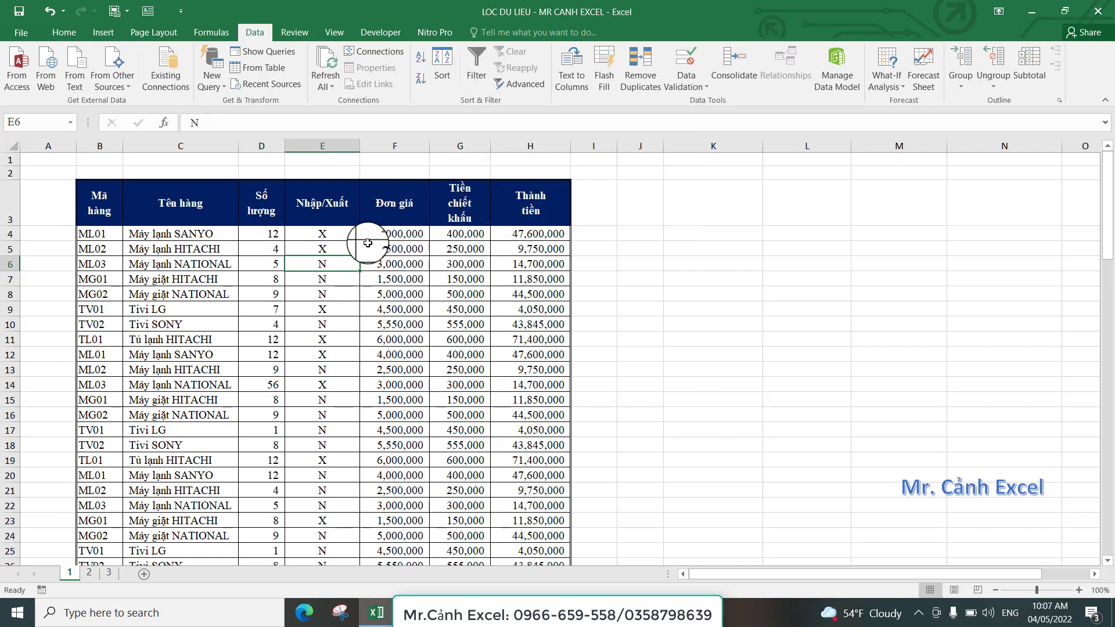
left_click(346, 309)
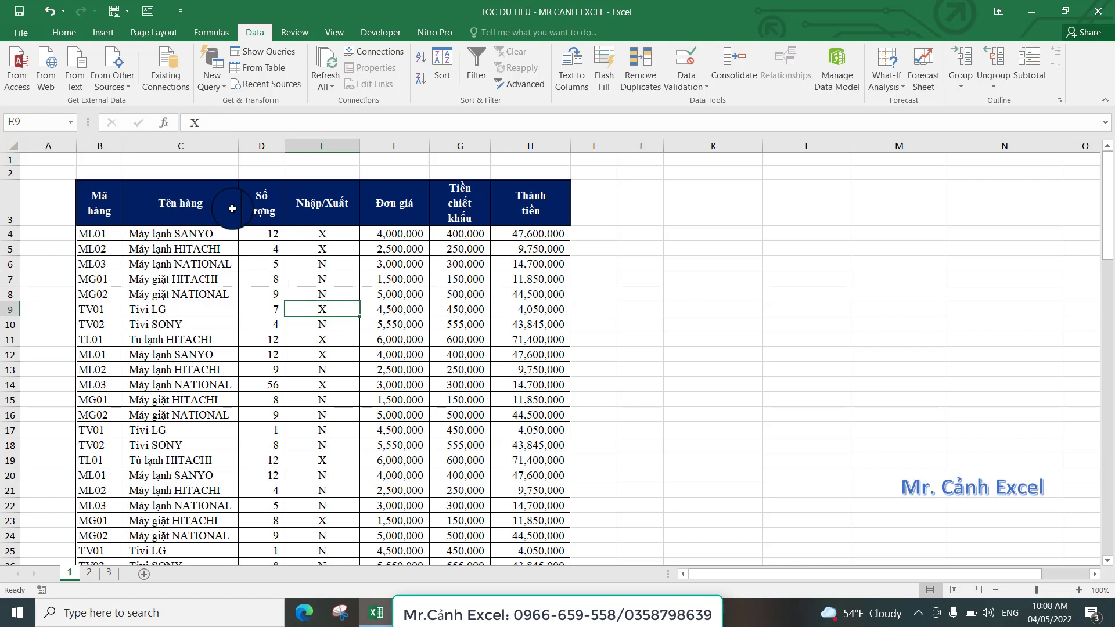
left_click(12, 207)
left_click(9, 208)
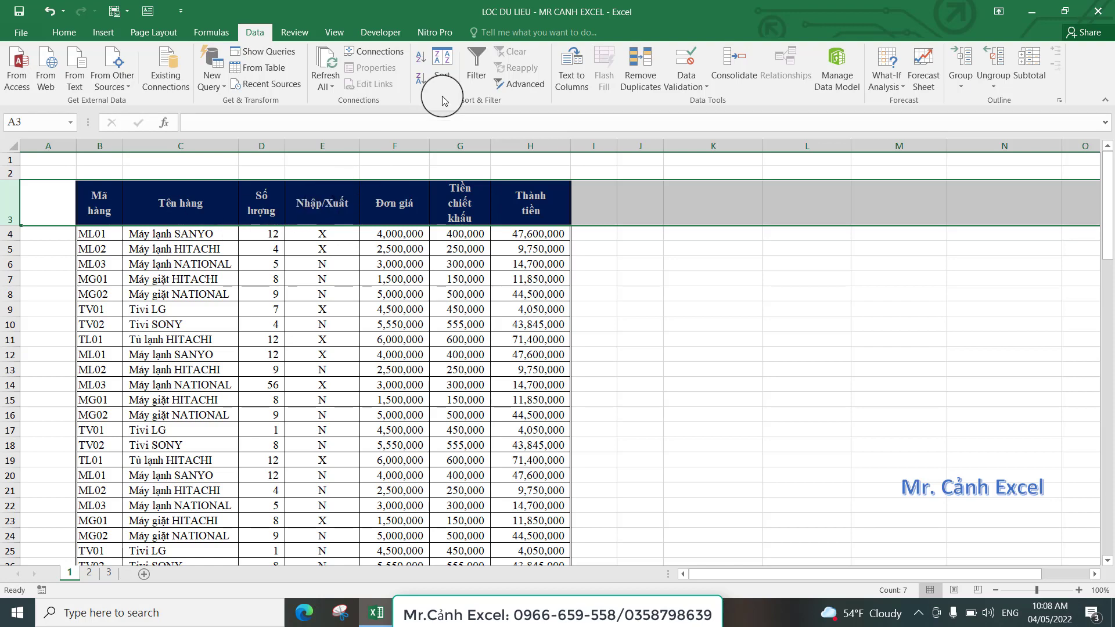
left_click(476, 78)
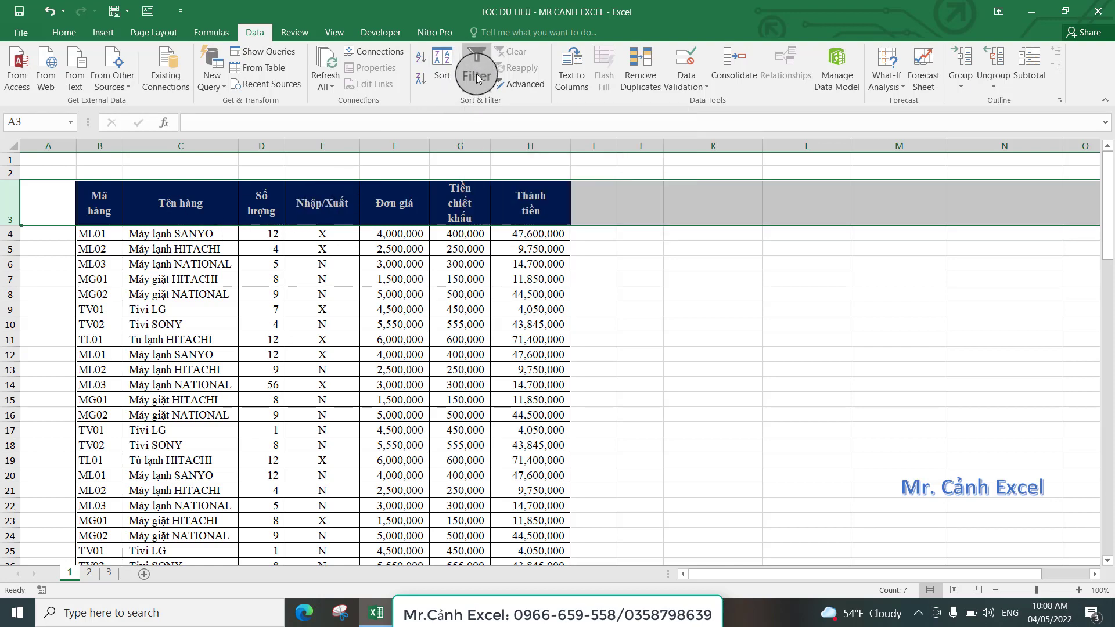
left_click(342, 289)
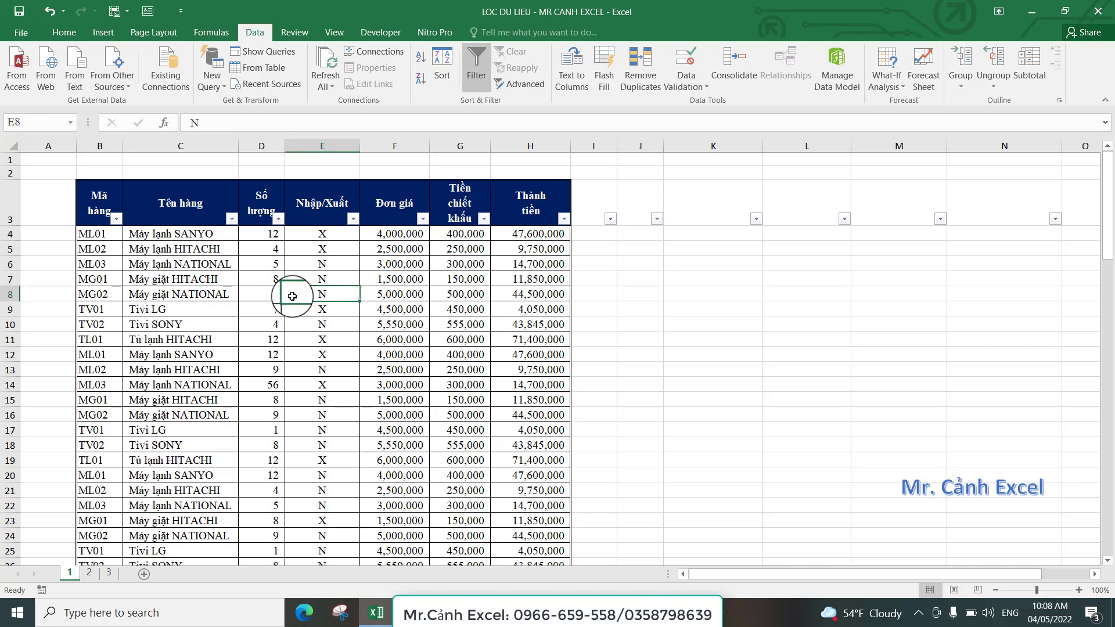
Inspect the dropdown arrows on the empty header cells J3 and L3, then select F6.
scroll(293, 297, "down", 5)
scroll(292, 296, "down", 4)
scroll(292, 297, "up", 5)
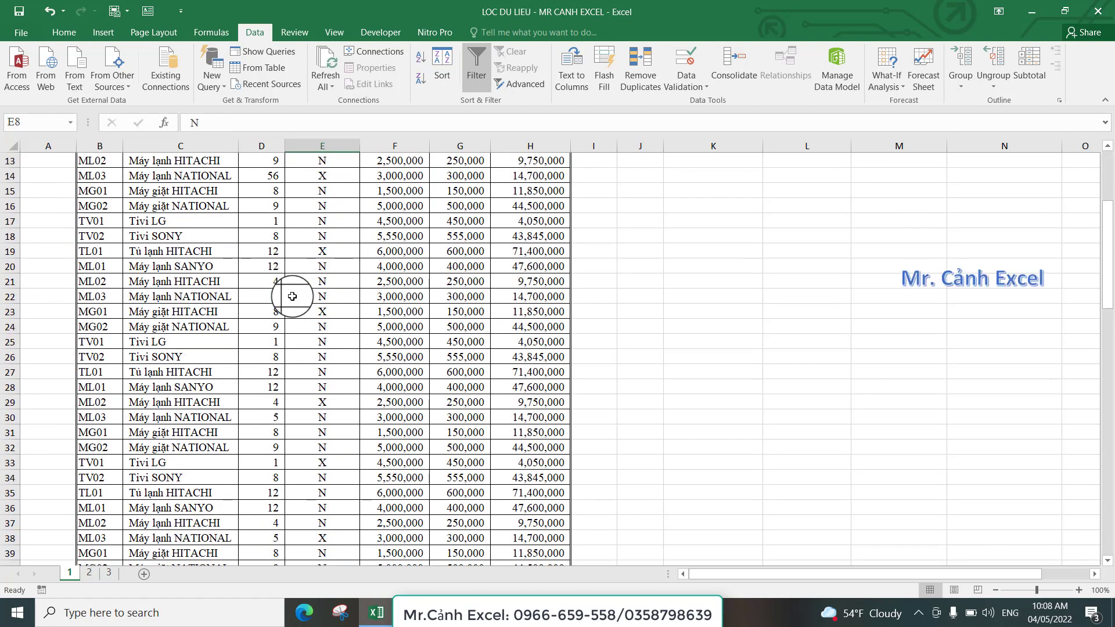
scroll(292, 297, "up", 4)
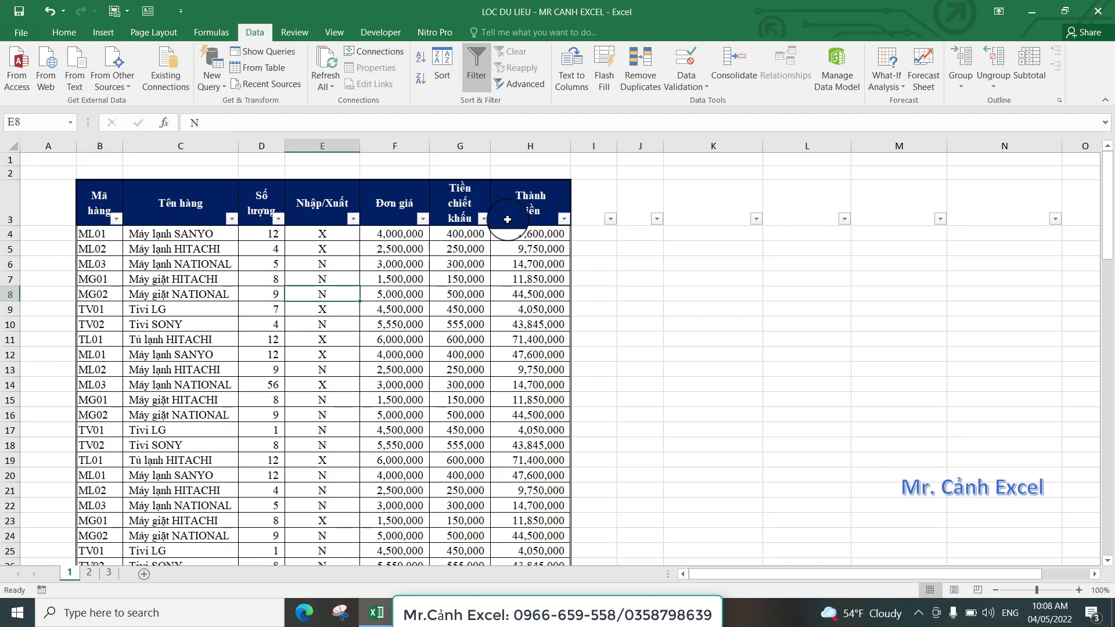
left_click(604, 209)
left_click(642, 208)
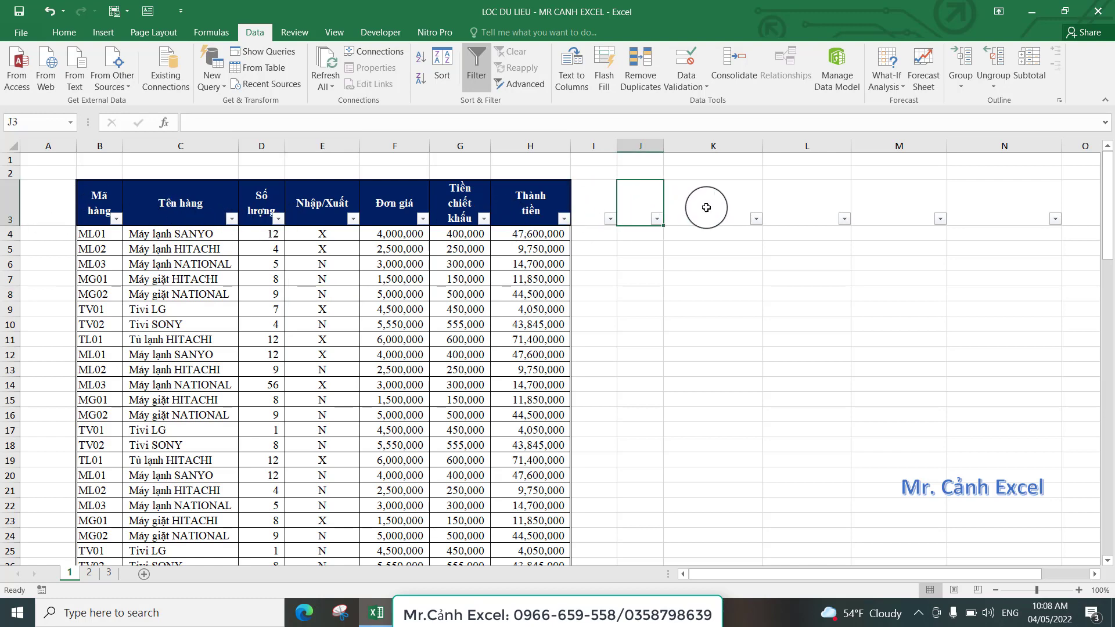
left_click(706, 207)
left_click(803, 203)
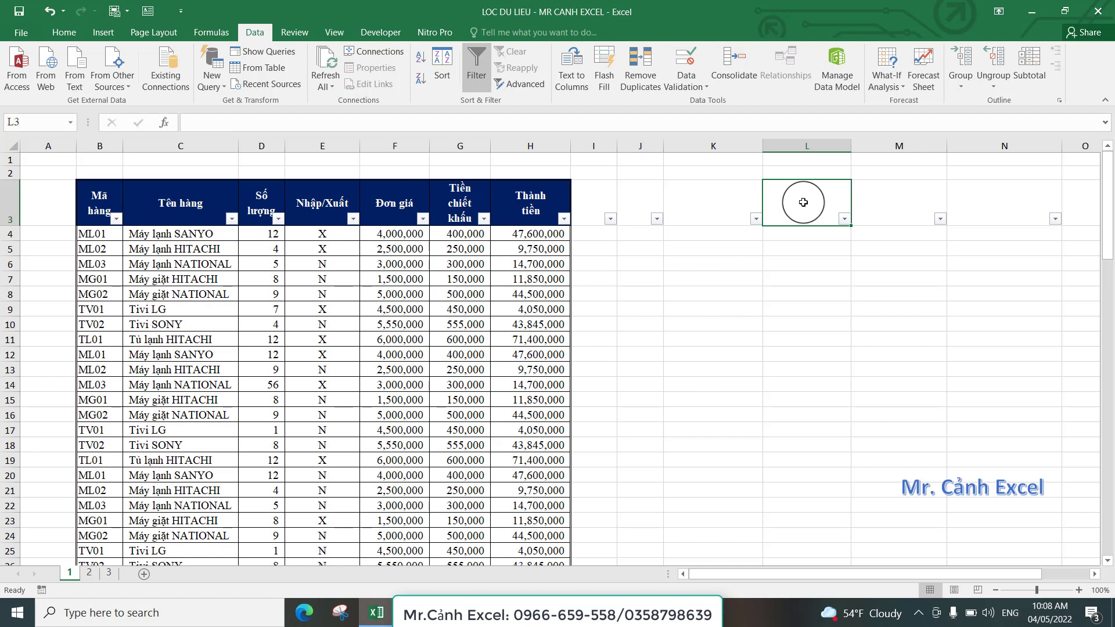
left_click(381, 262)
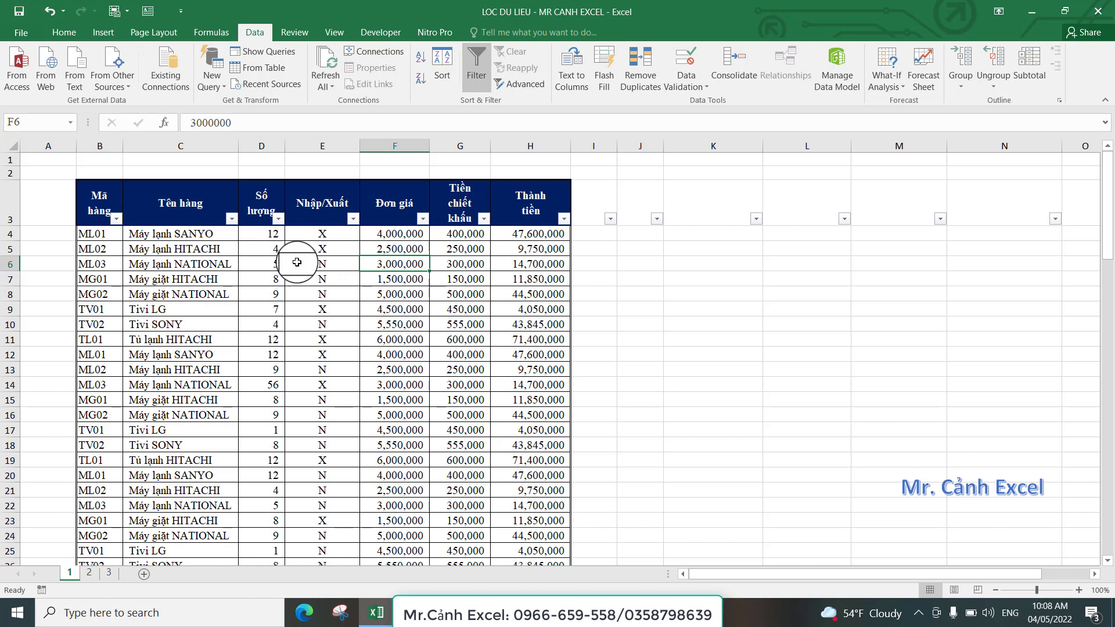
Switch AutoFilter off and reapply it only to the header range B3:H3.
left_click(471, 73)
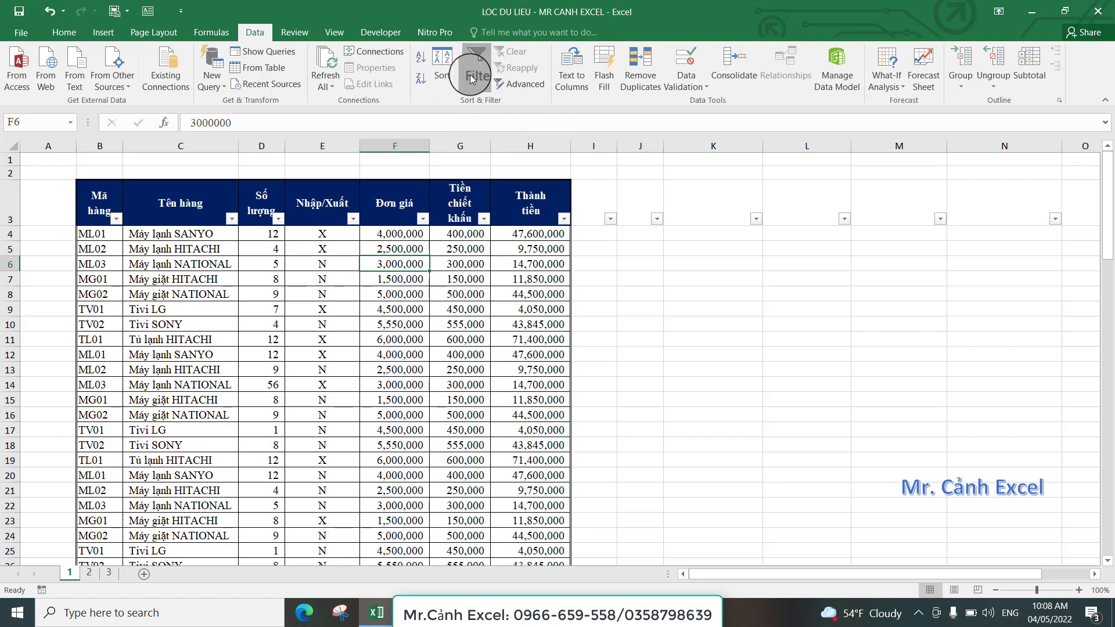
left_click(323, 259)
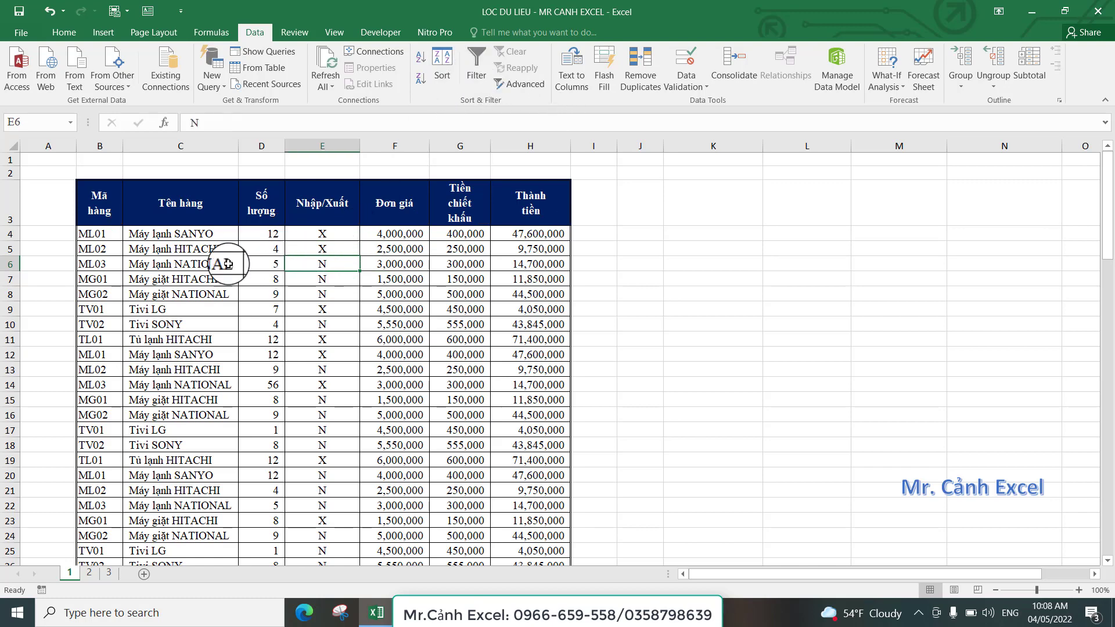
left_click(253, 261)
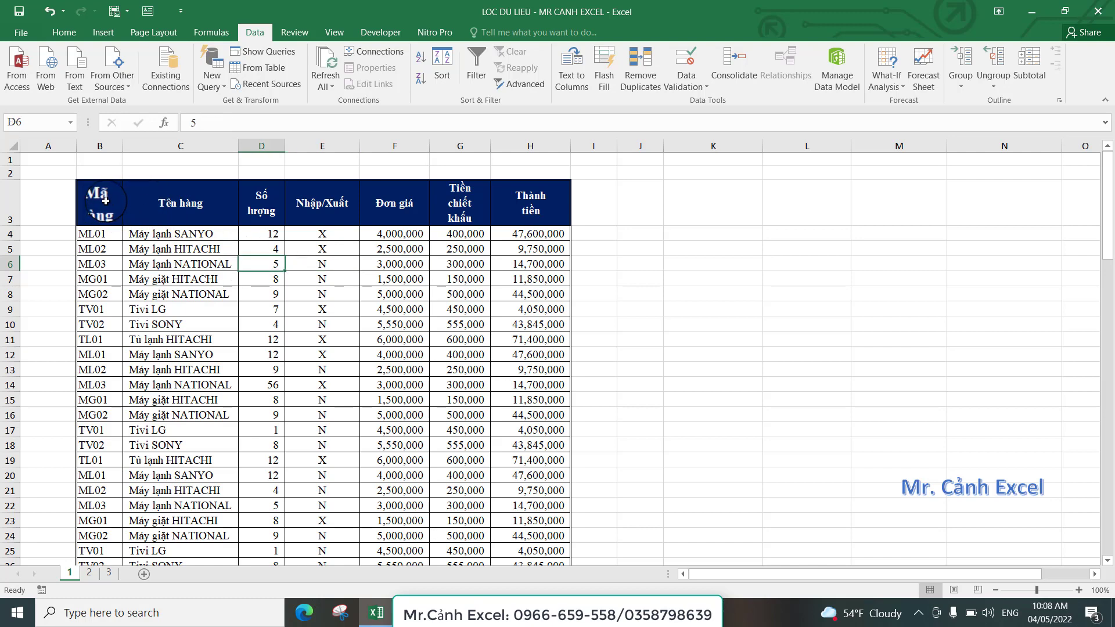
left_click_drag(93, 196, 535, 212)
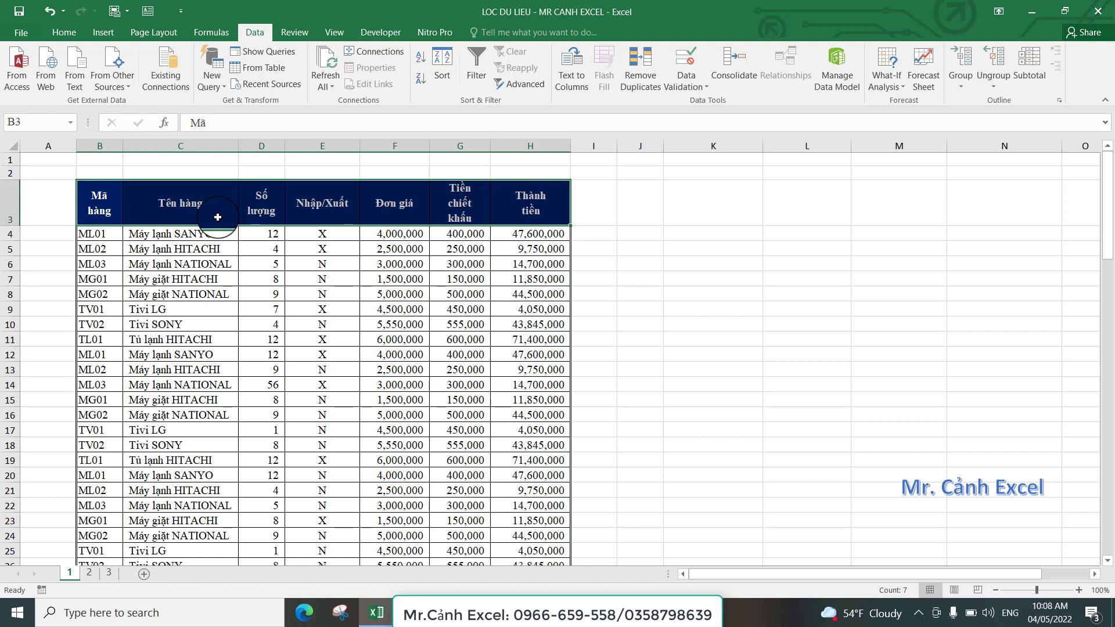
left_click(476, 69)
Open the Số lượng column's filter value list.
left_click(322, 250)
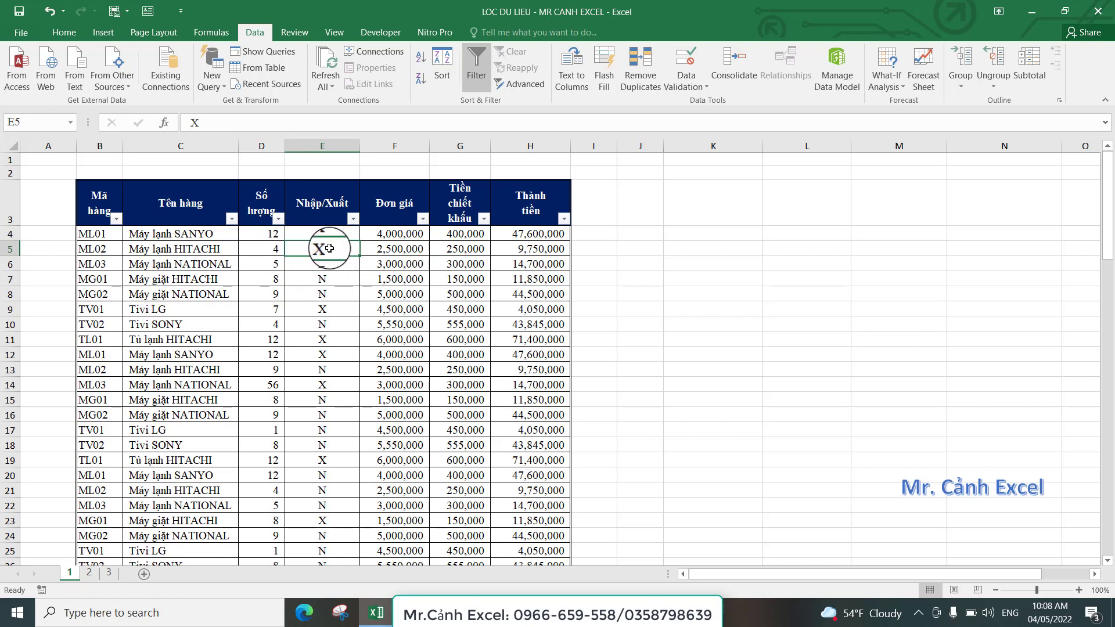
left_click(276, 248)
left_click(270, 310)
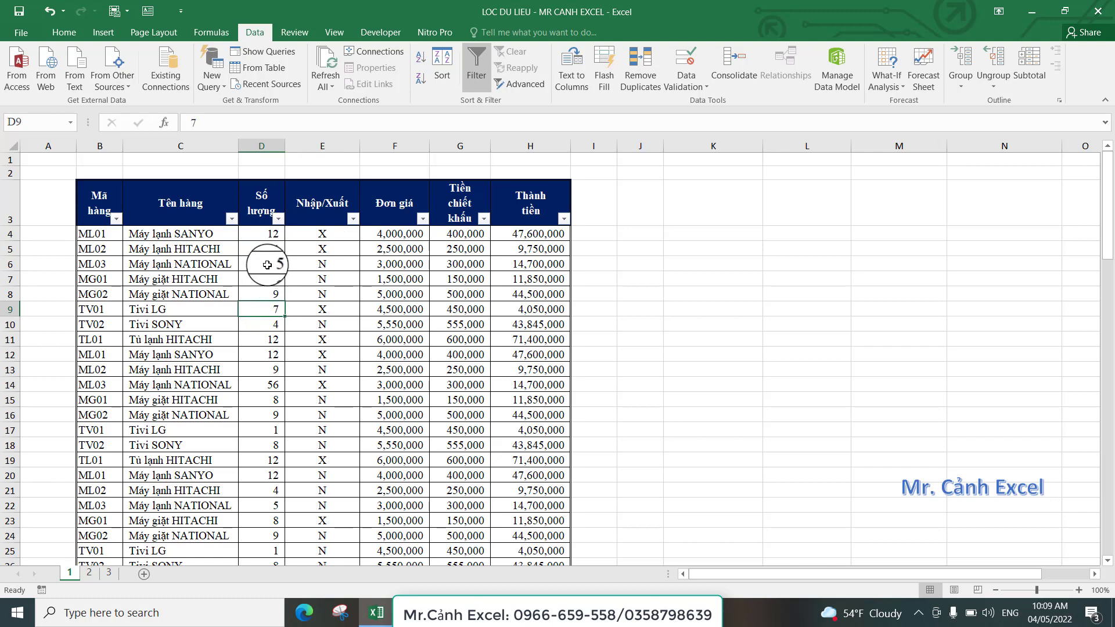
left_click(280, 219)
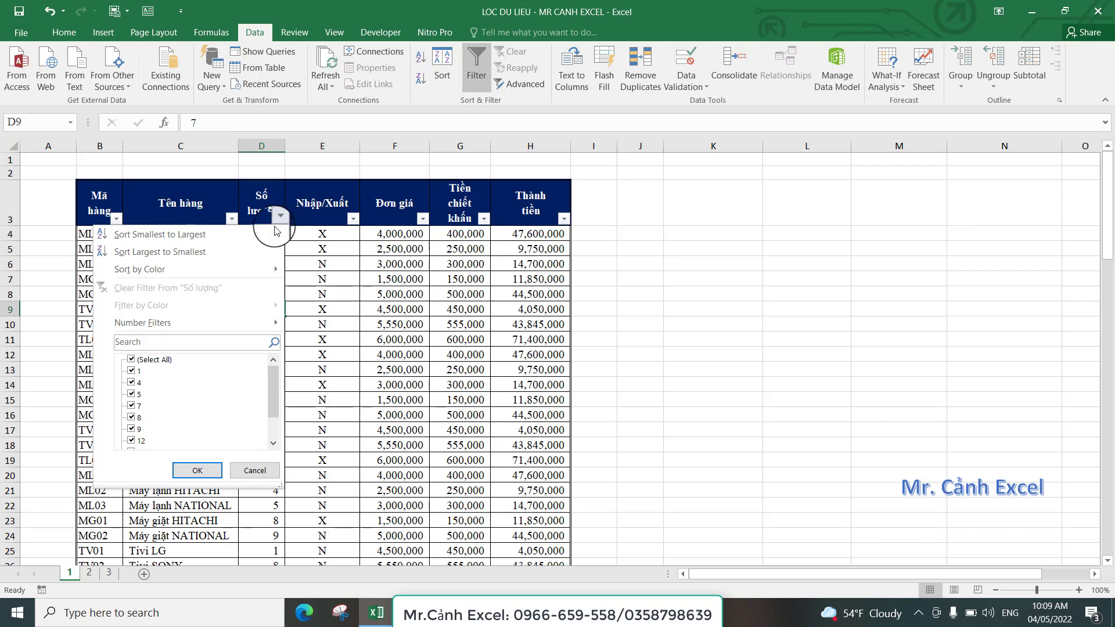
Filter the Số lượng column to quantities 4, 7, 12 and 100.
left_click(132, 360)
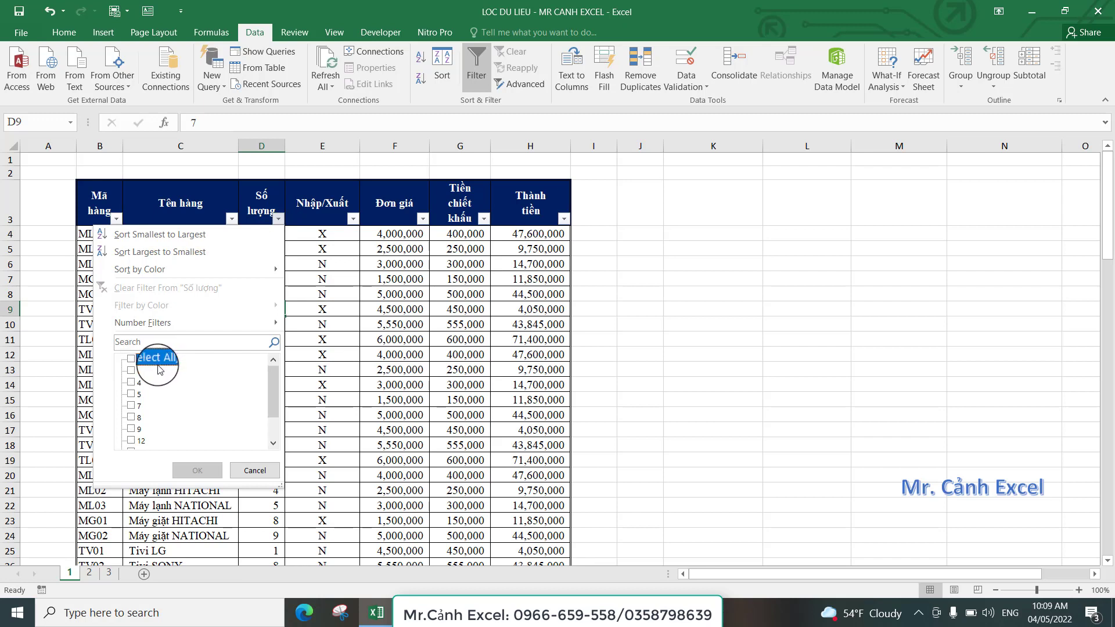
left_click_drag(271, 382, 273, 381)
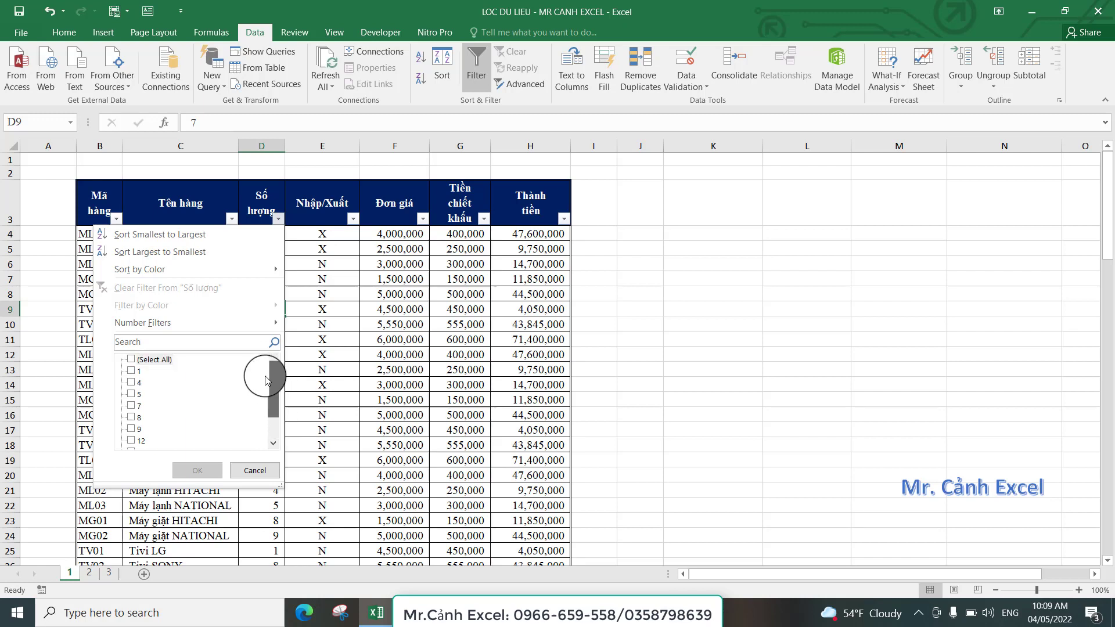
left_click(131, 383)
left_click(130, 405)
left_click(142, 443)
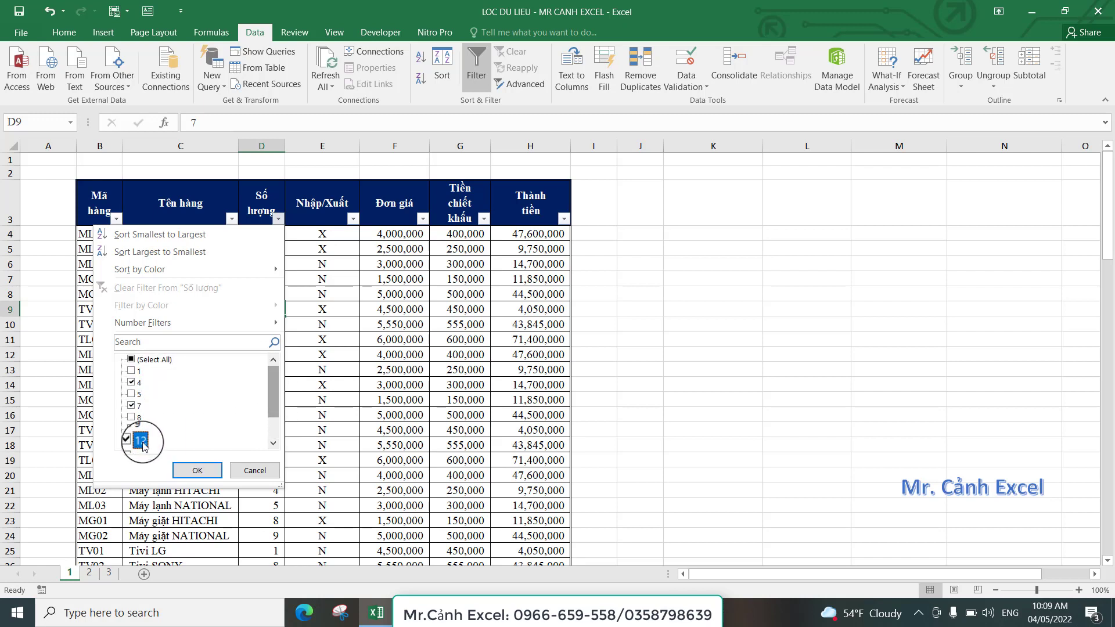
left_click_drag(273, 398, 273, 438)
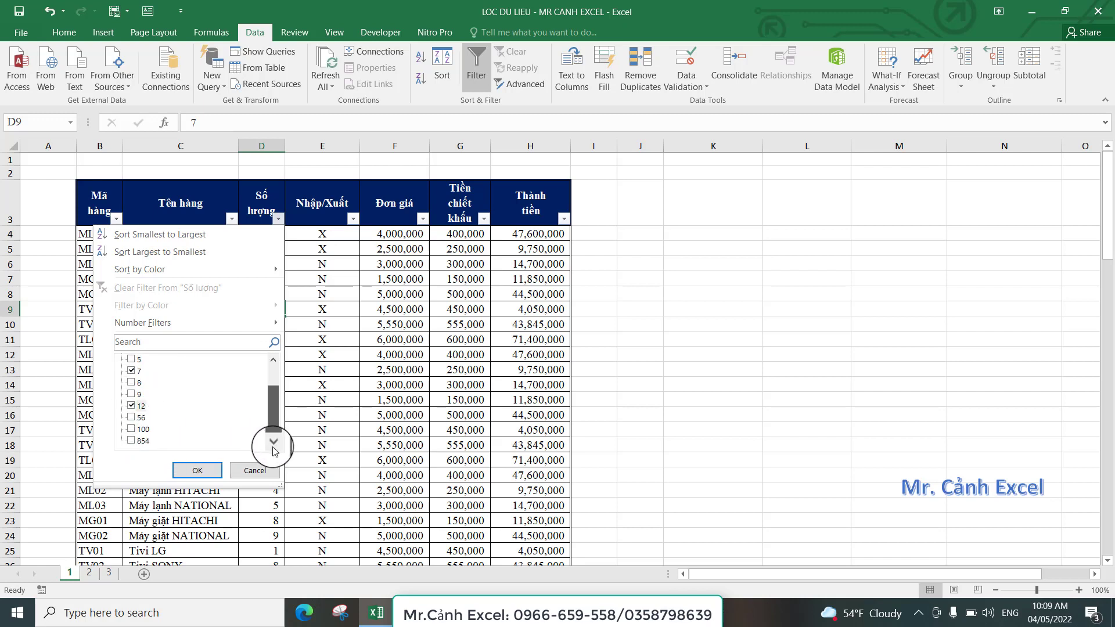
left_click(131, 429)
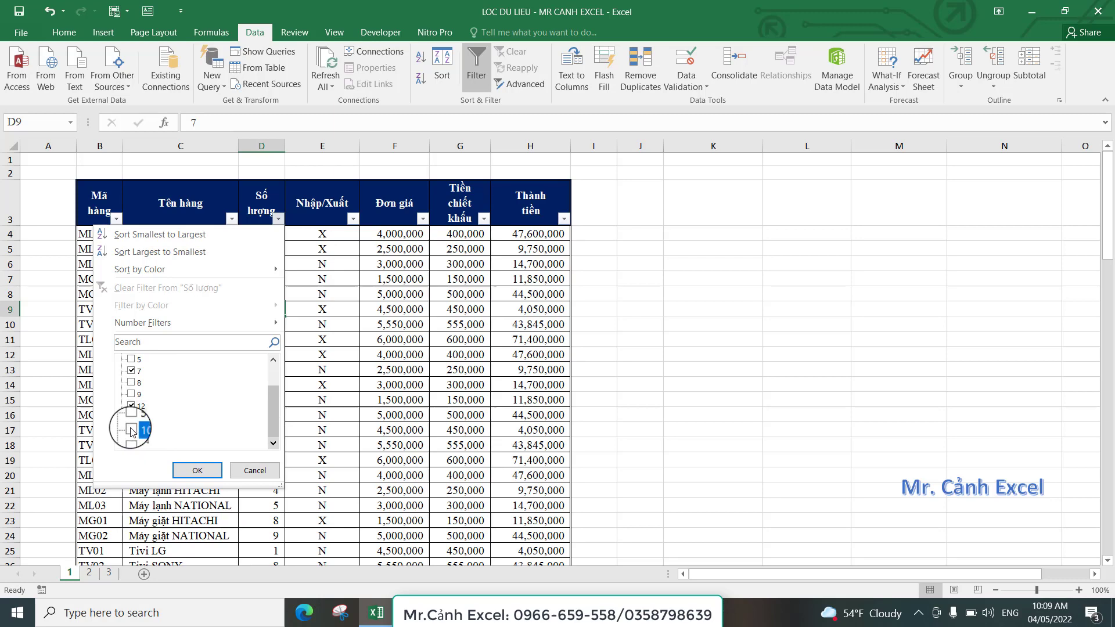
left_click(198, 472)
Browse the 37 filtered records and reopen the Số lượng filter list.
scroll(255, 328, "down", 3)
scroll(256, 331, "down", 3)
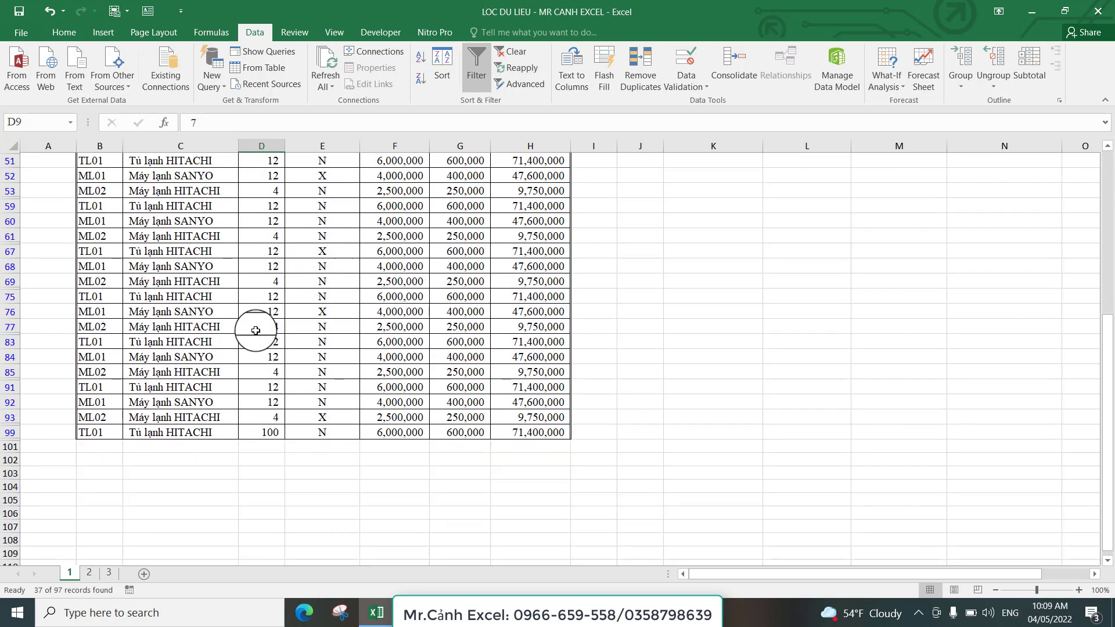
scroll(255, 330, "down", 6)
scroll(258, 293, "up", 3)
scroll(256, 290, "up", 6)
scroll(245, 304, "up", 6)
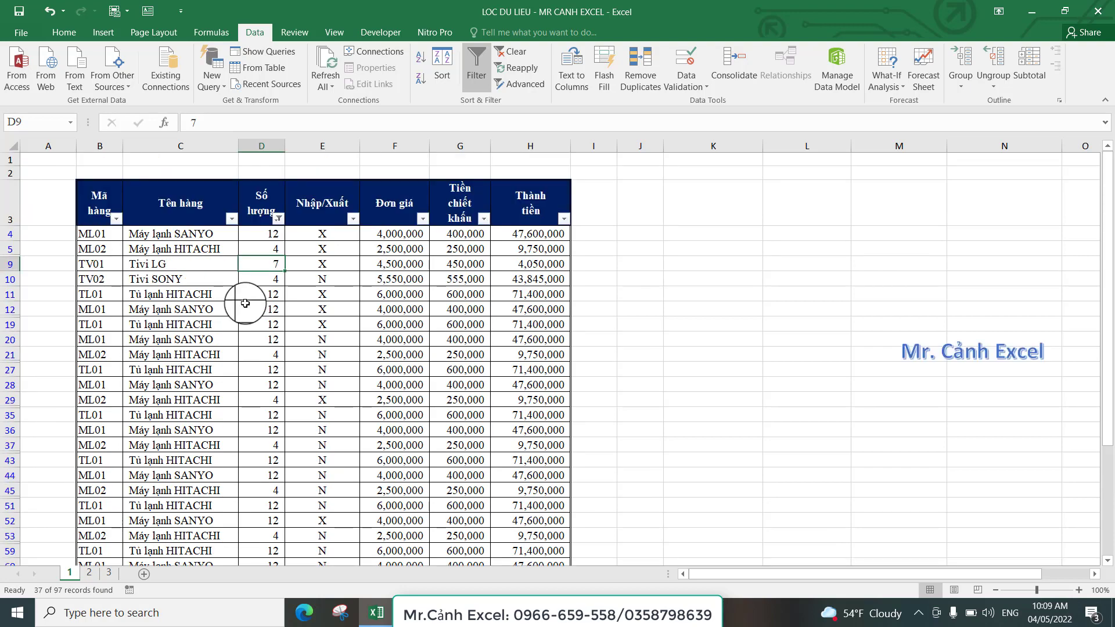
left_click(248, 293)
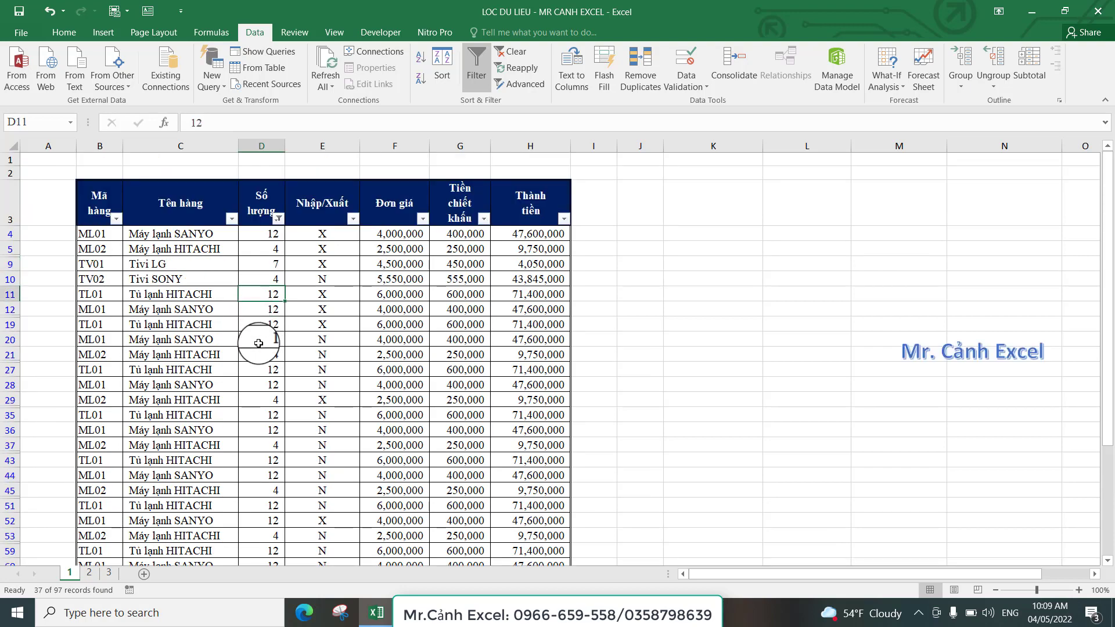
left_click(259, 344)
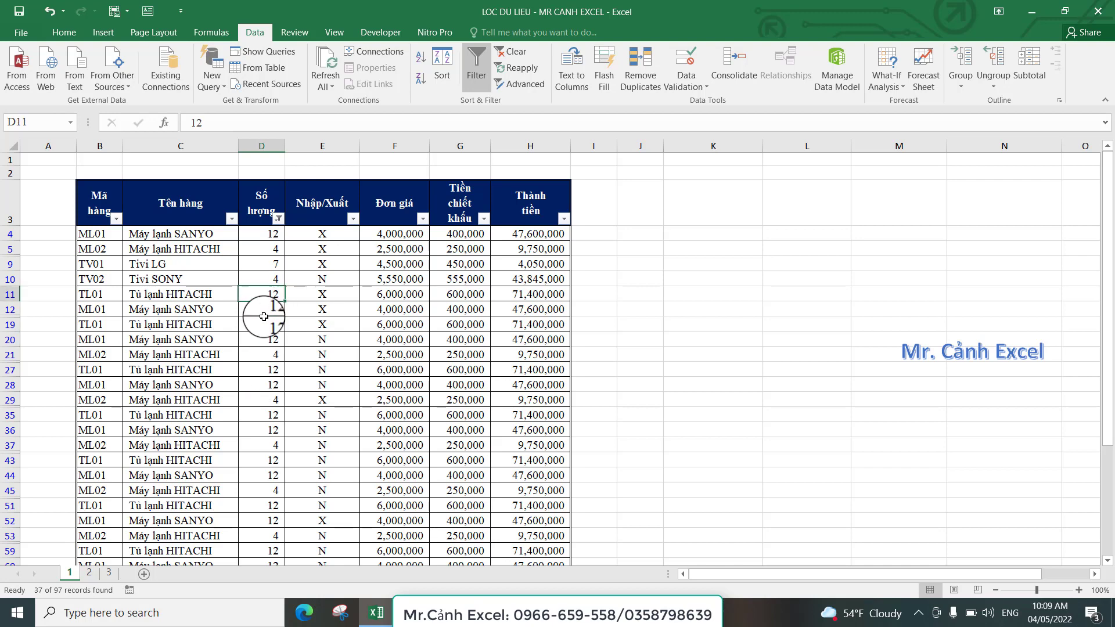
left_click(274, 249)
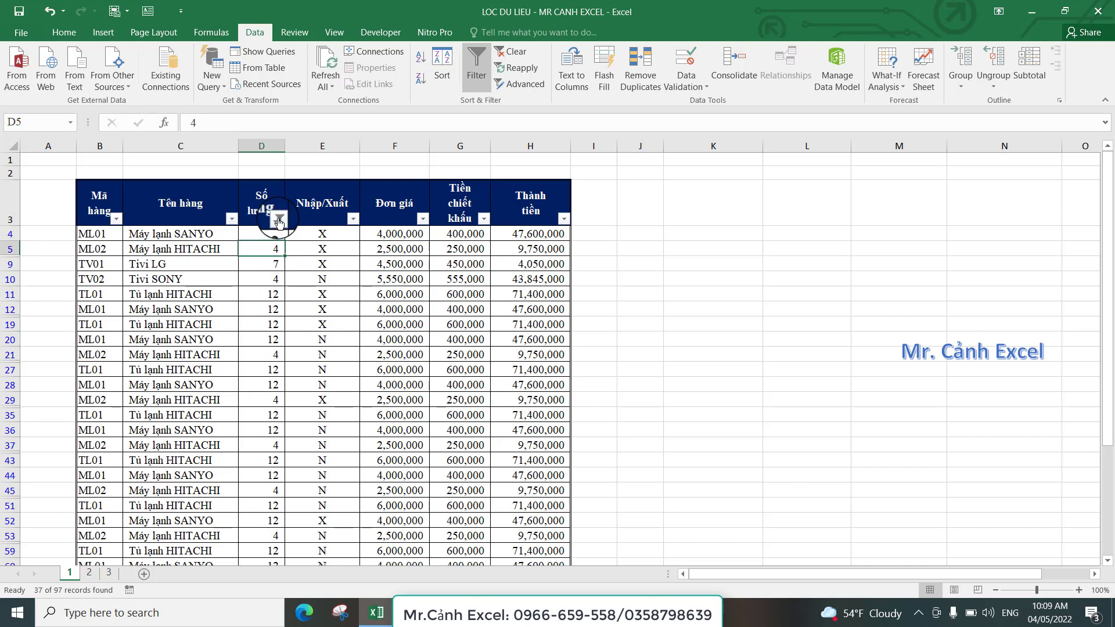
Clear the Số lượng filter so all quantity values are included again.
left_click(278, 218)
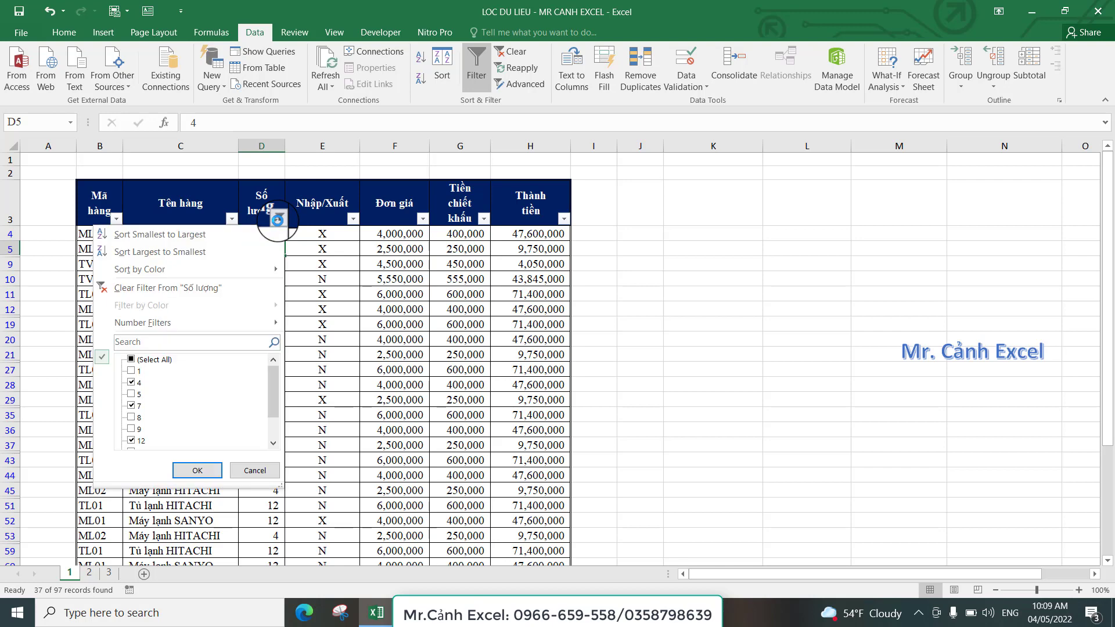
left_click(132, 359)
left_click(197, 471)
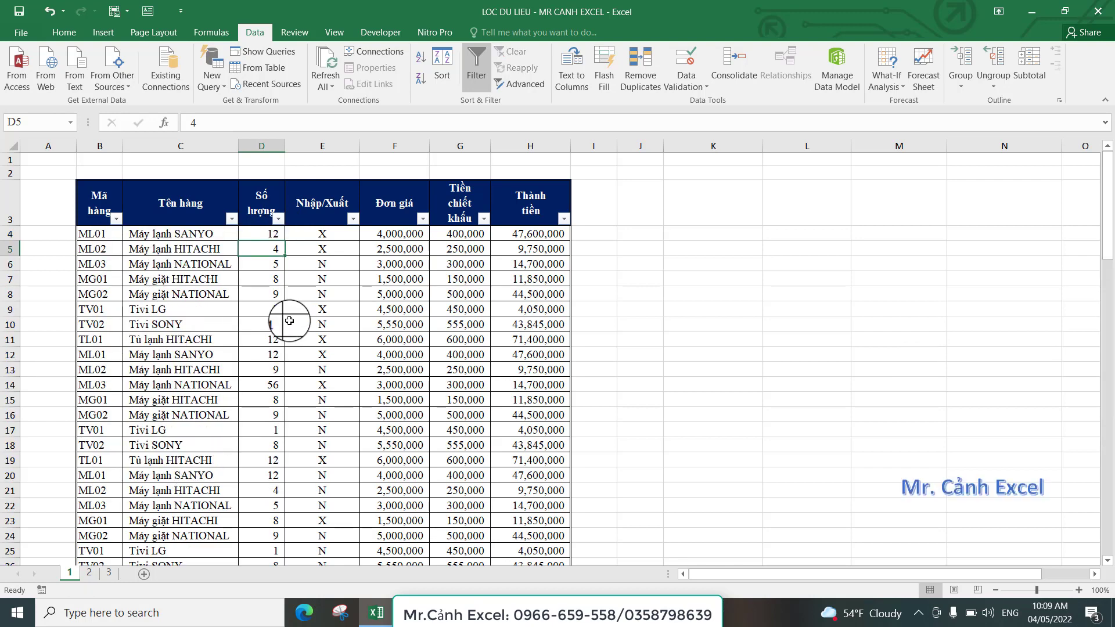
Select cells D8 and D7, then reopen the Số lượng filter list.
scroll(250, 308, "down", 3)
scroll(259, 313, "up", 3)
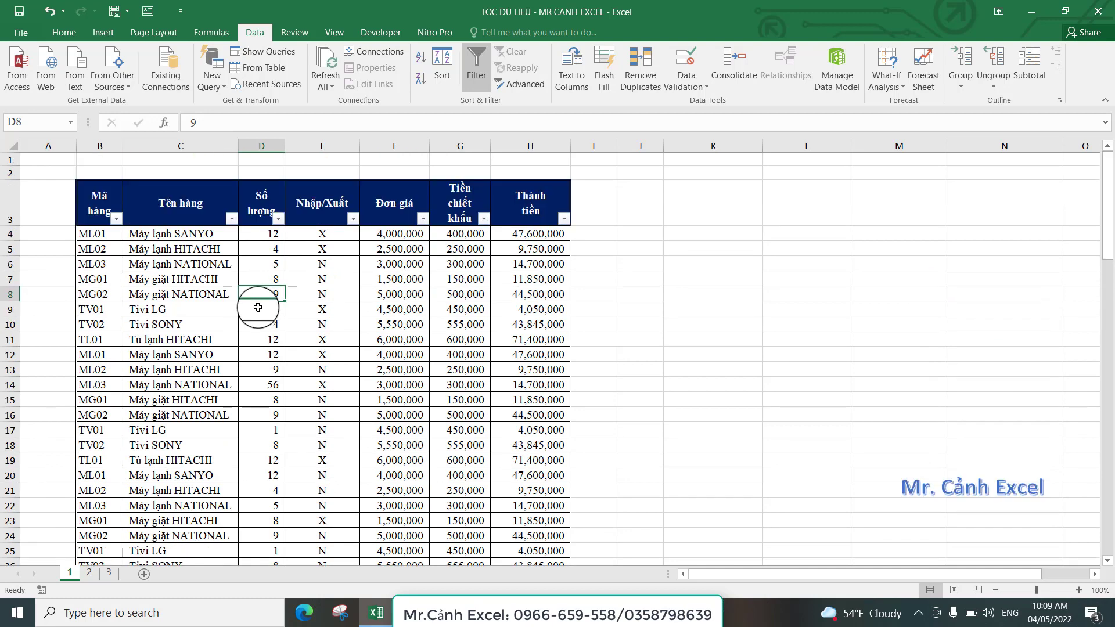
left_click(254, 295)
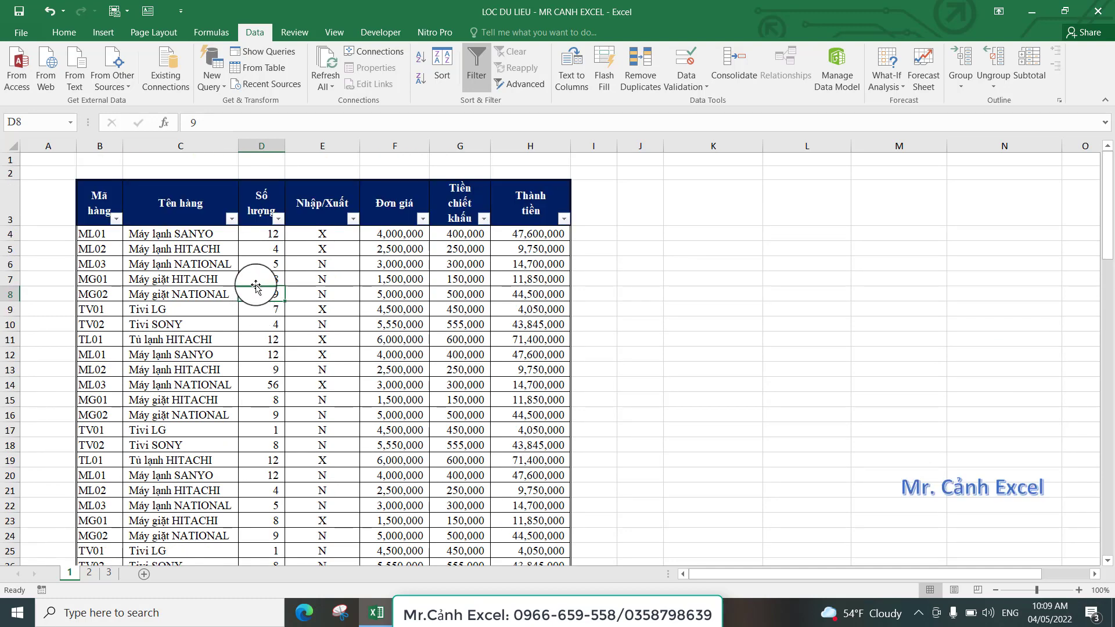
left_click(267, 276)
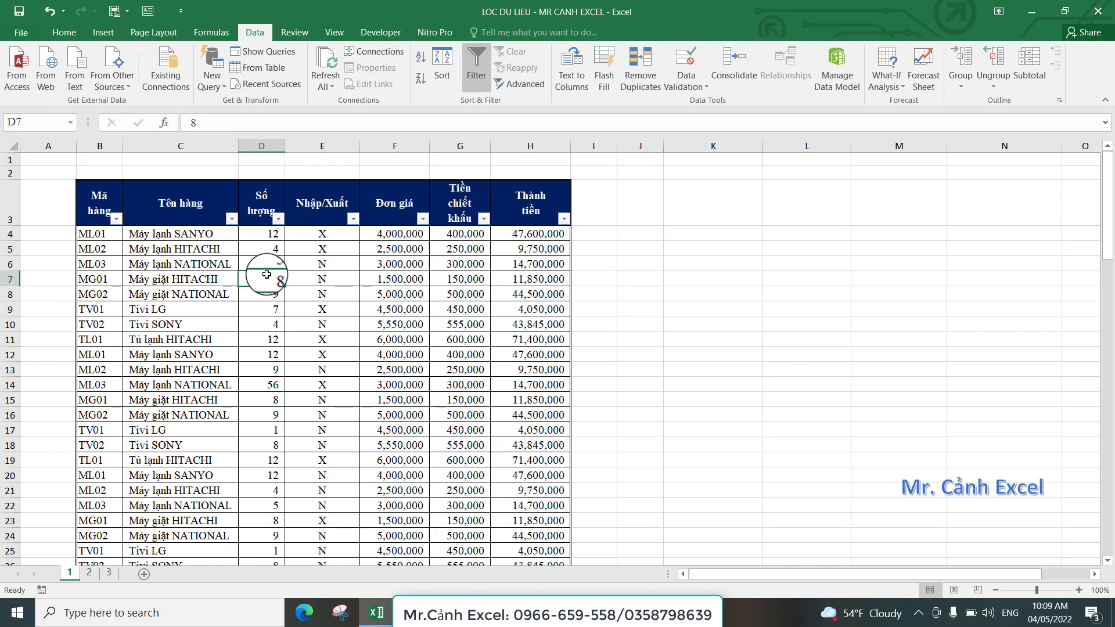
left_click(278, 219)
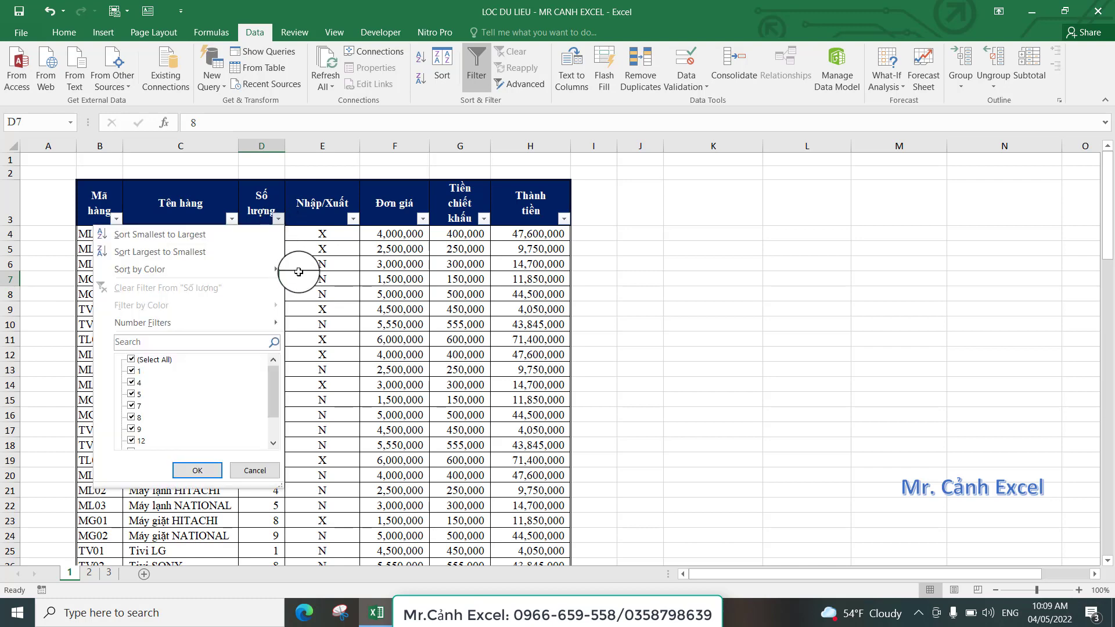
Reopen the Số lượng filter and display its Number Filters conditions.
left_click(294, 266)
left_click(264, 301)
left_click(265, 264)
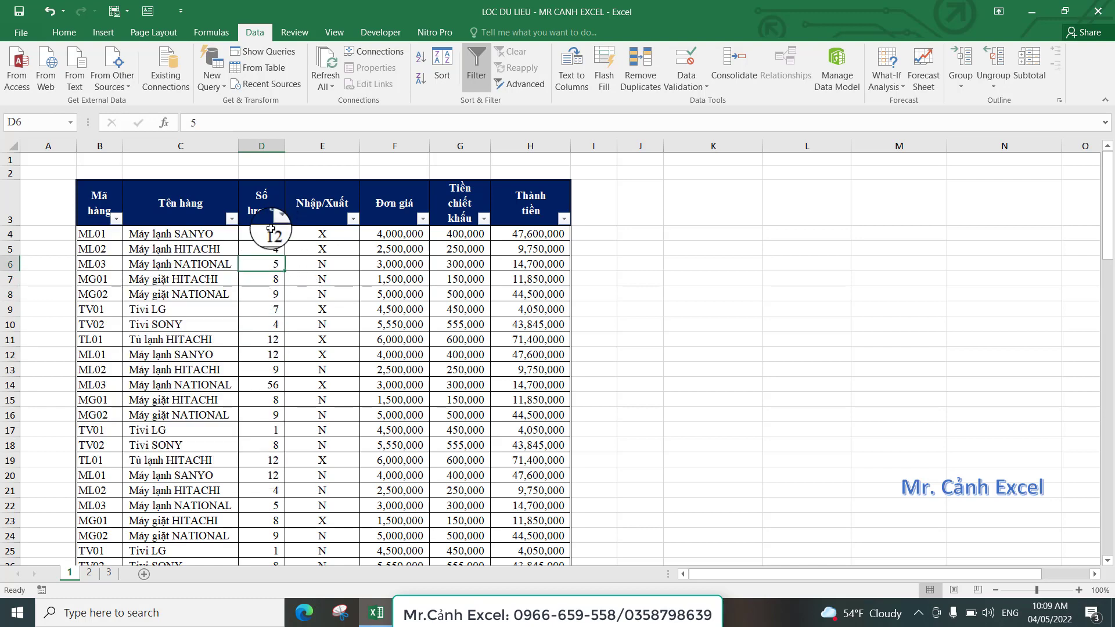
left_click(279, 219)
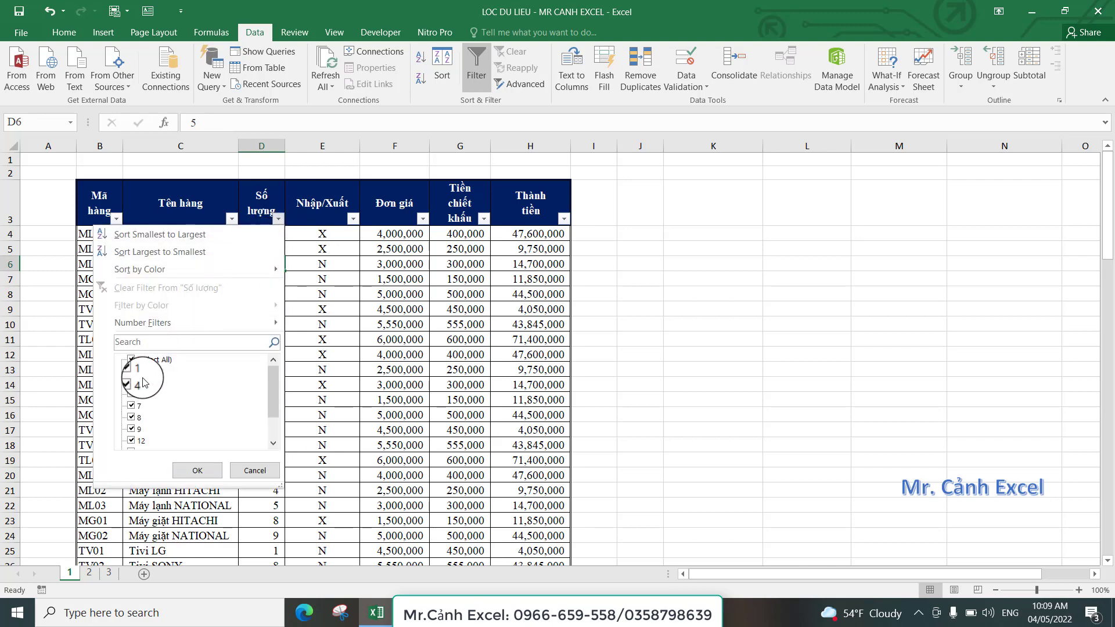
left_click(144, 326)
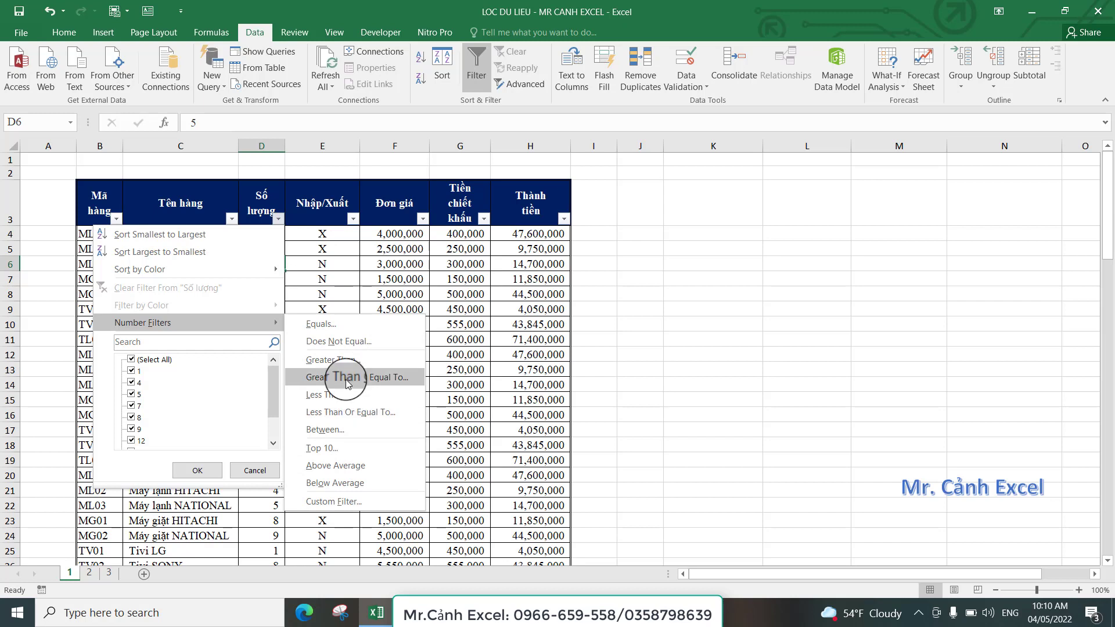
Apply a Between custom filter on Số lượng for quantities from 5 to 9.
left_click(326, 430)
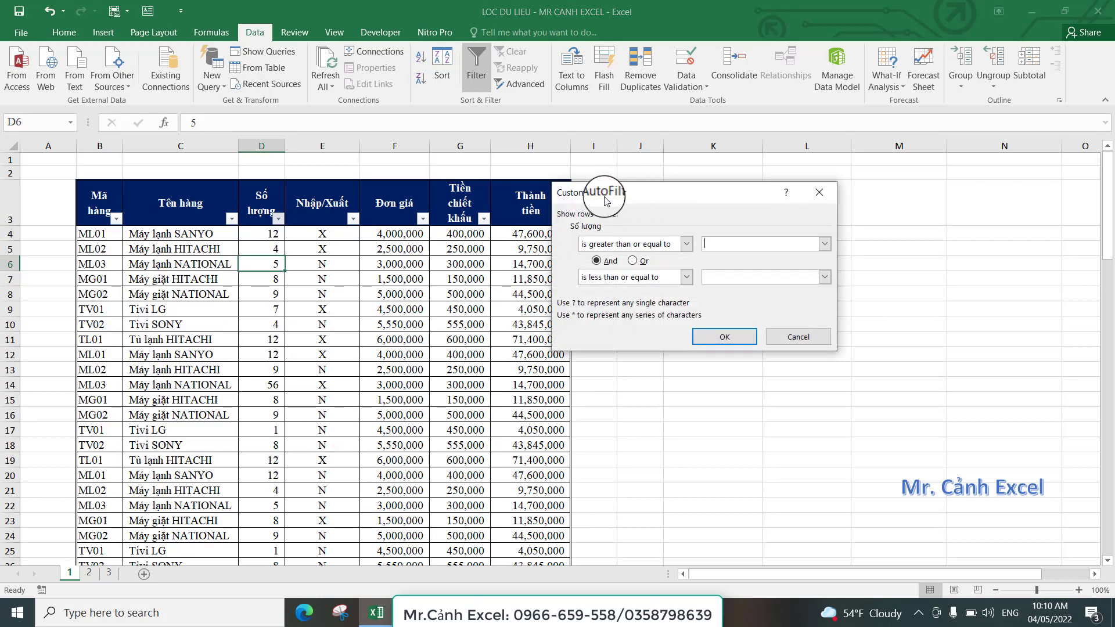
left_click_drag(606, 200, 273, 253)
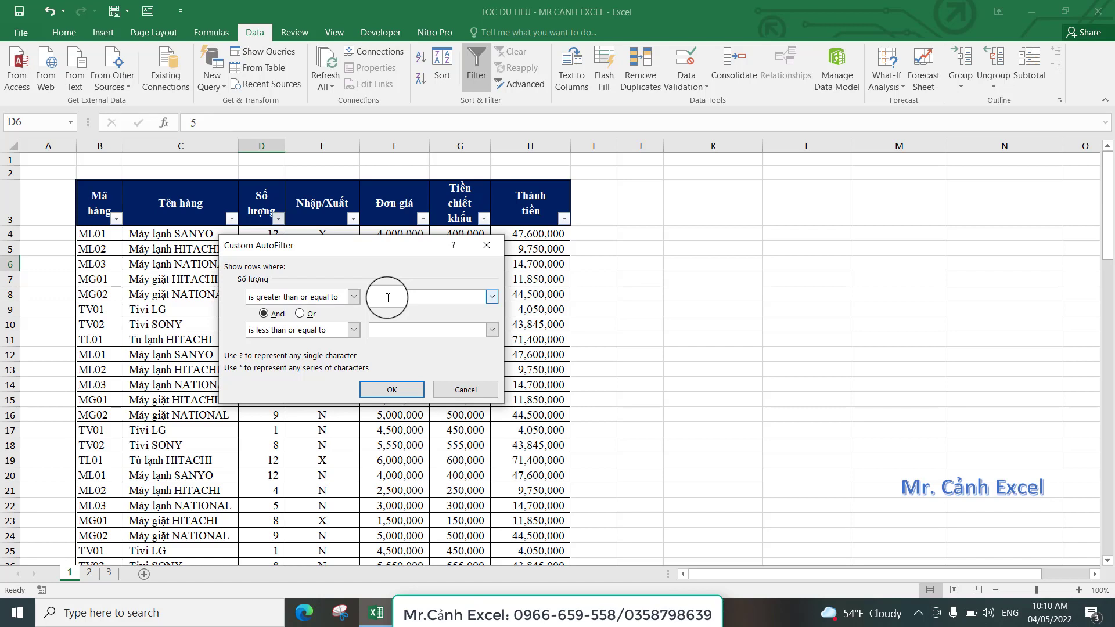
type("5")
left_click(397, 330)
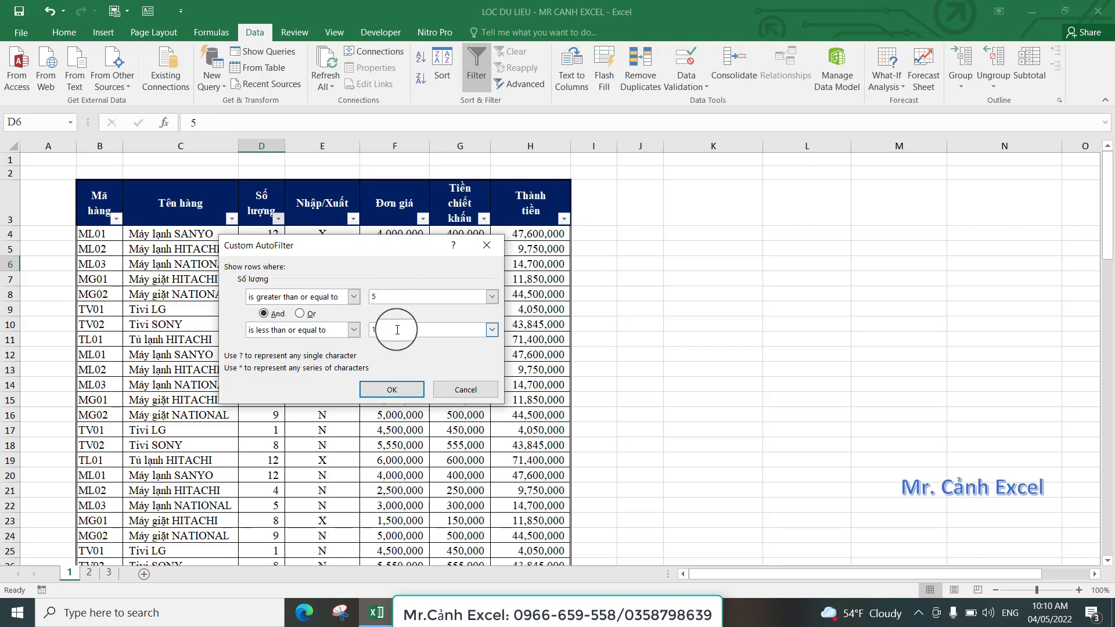
left_click(392, 390)
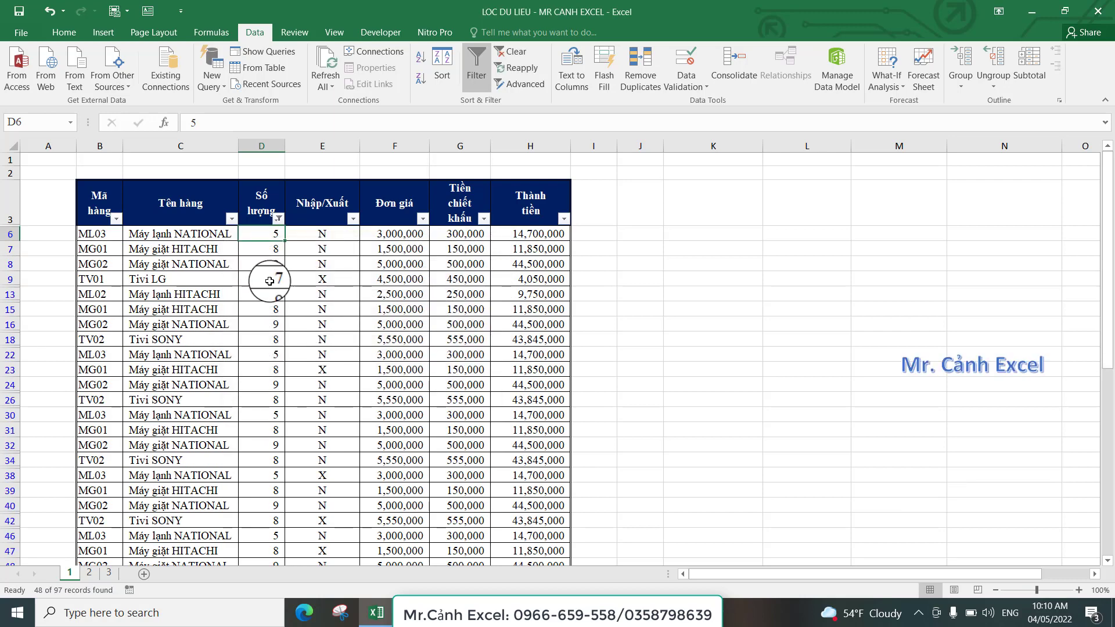
Scroll through the 48 filtered records, selecting cells D8, D16 and D9.
left_click(269, 264)
scroll(272, 348, "down", 6)
scroll(272, 362, "down", 3)
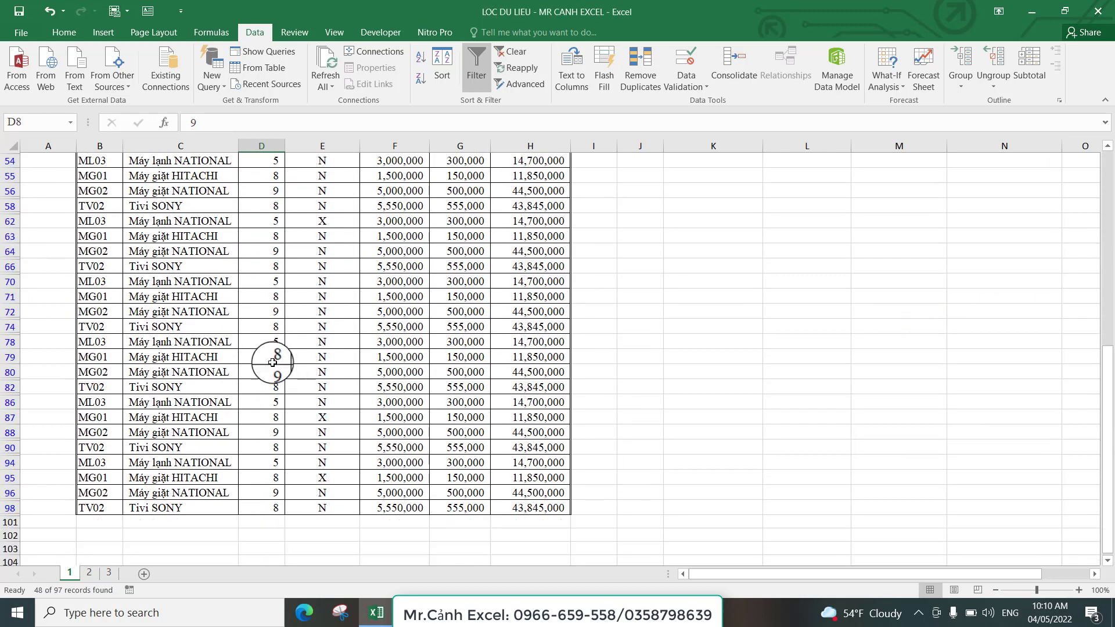
scroll(272, 362, "down", 3)
scroll(273, 354, "up", 5)
scroll(274, 347, "up", 5)
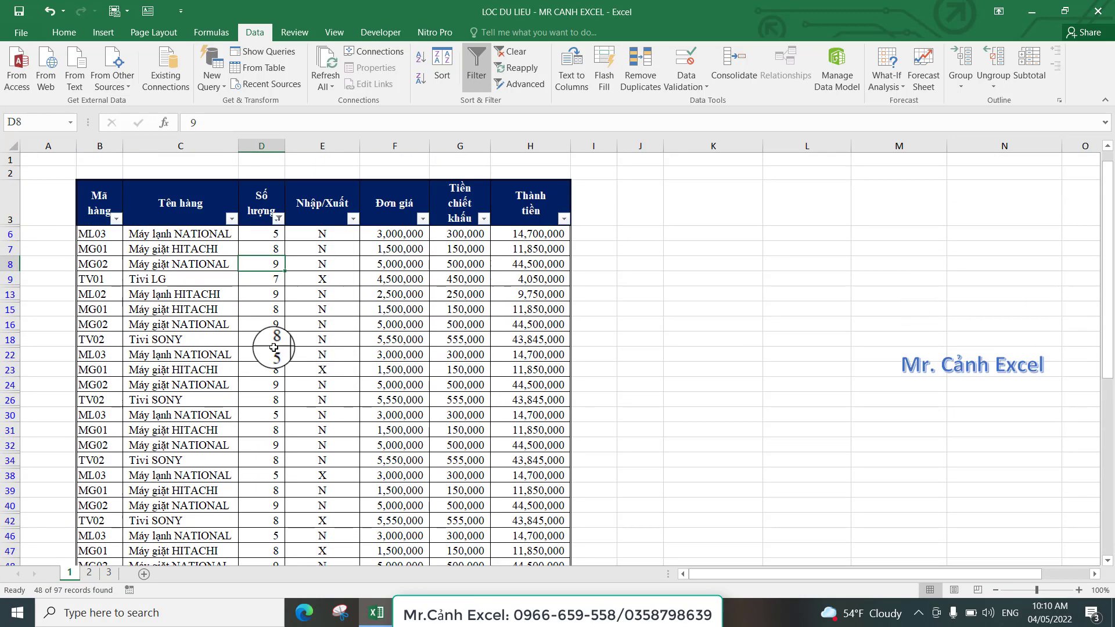
left_click(274, 322)
scroll(273, 319, "down", 4)
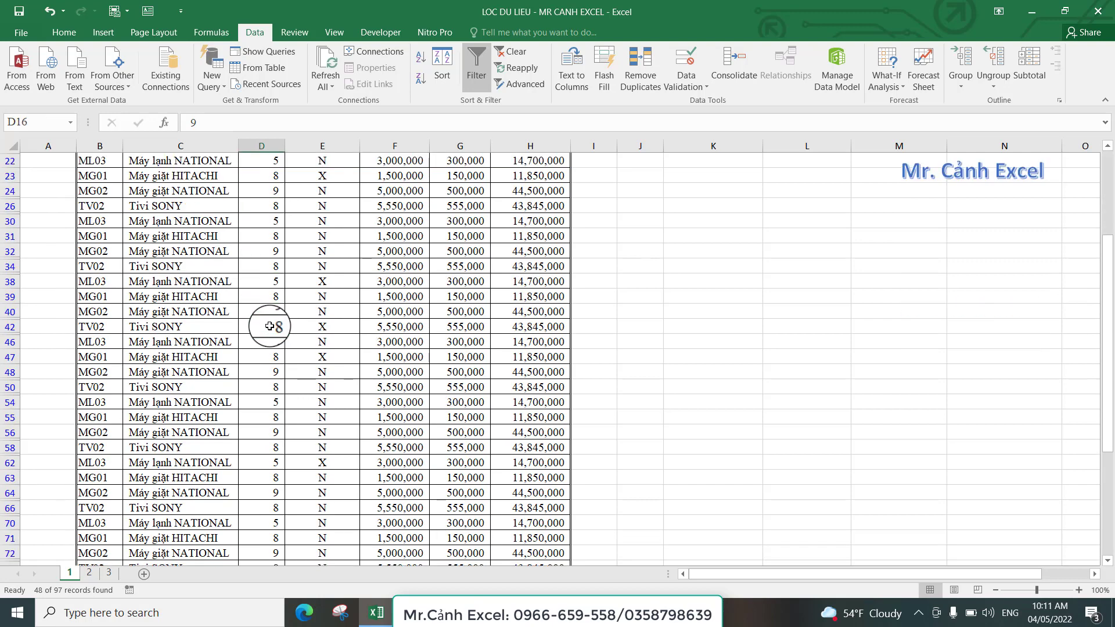
scroll(270, 317, "down", 3)
scroll(269, 316, "down", 3)
scroll(270, 315, "down", 3)
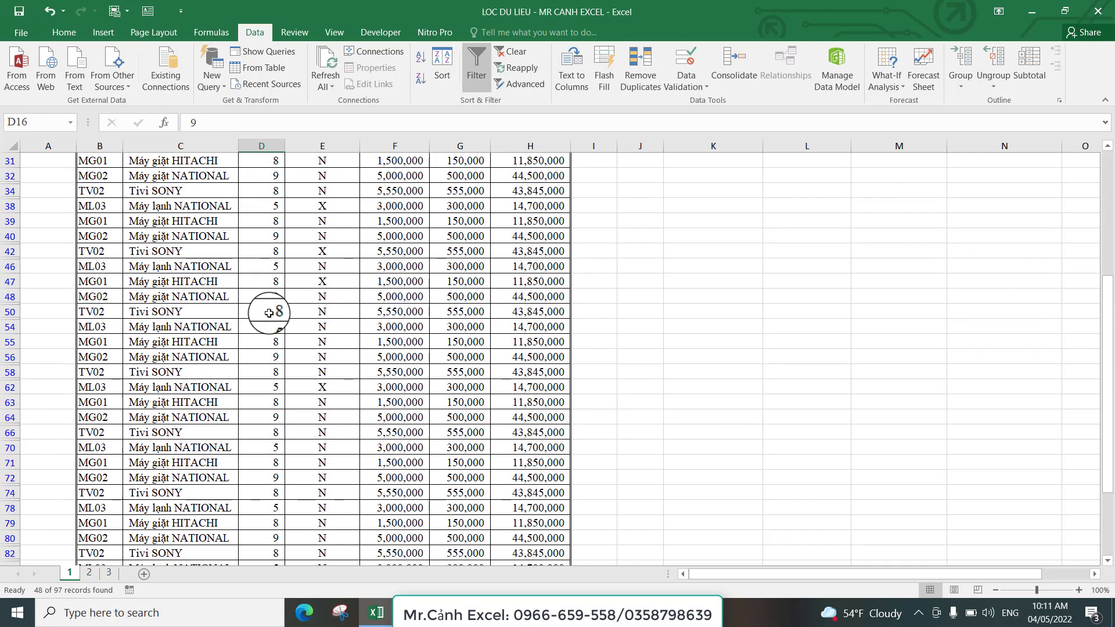
scroll(269, 313, "up", 10)
left_click(266, 275)
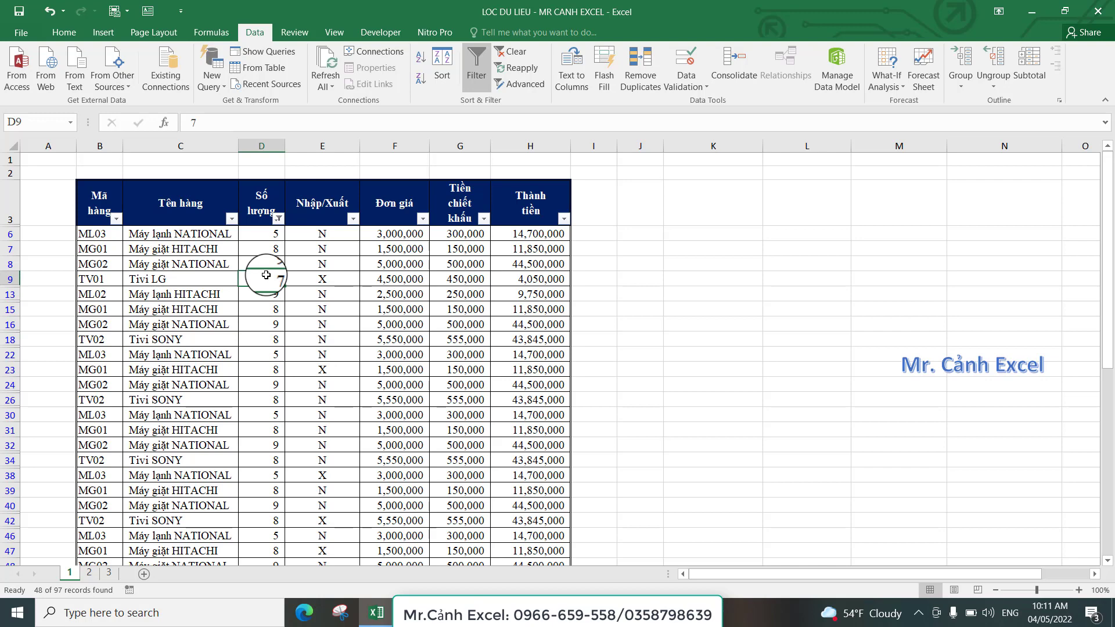
Clear the Số lượng filter by reselecting all quantity values so every row shows.
left_click(278, 218)
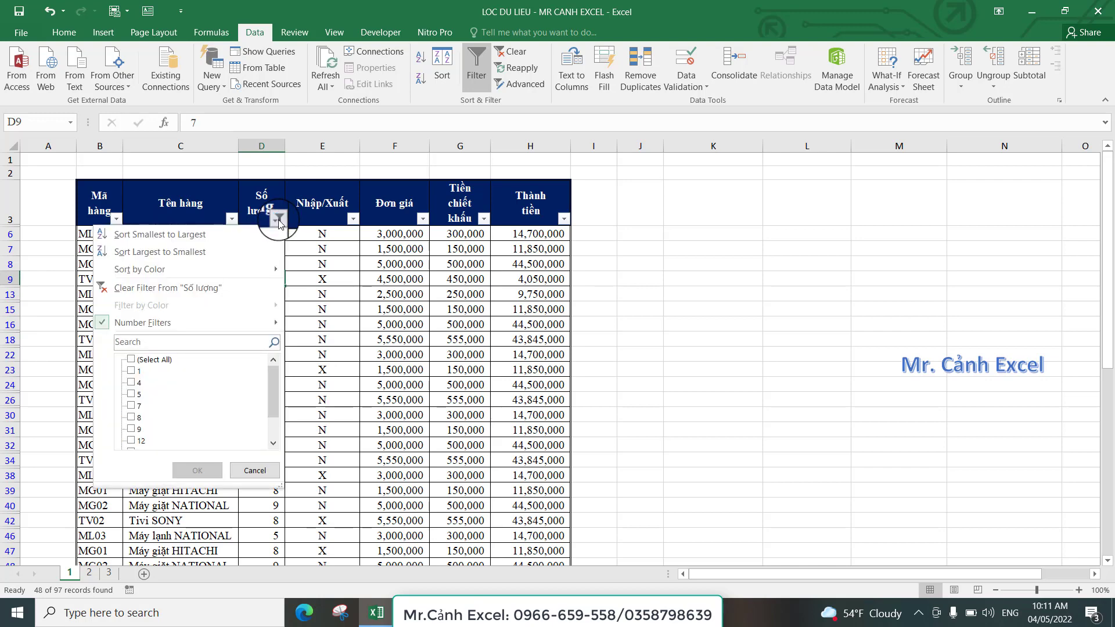
left_click(131, 360)
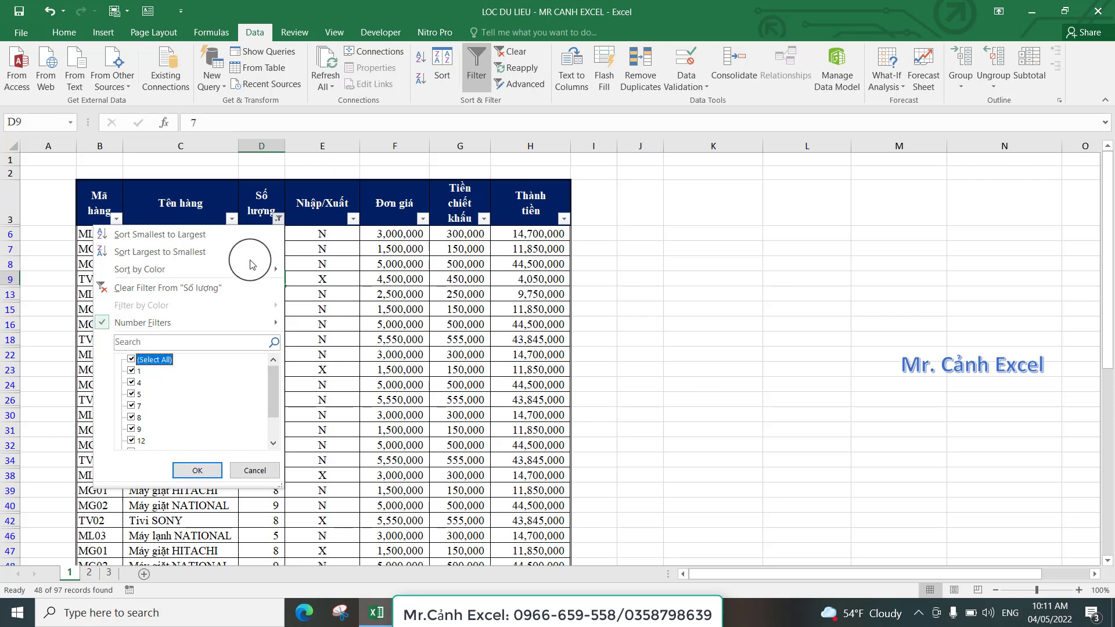
left_click(197, 472)
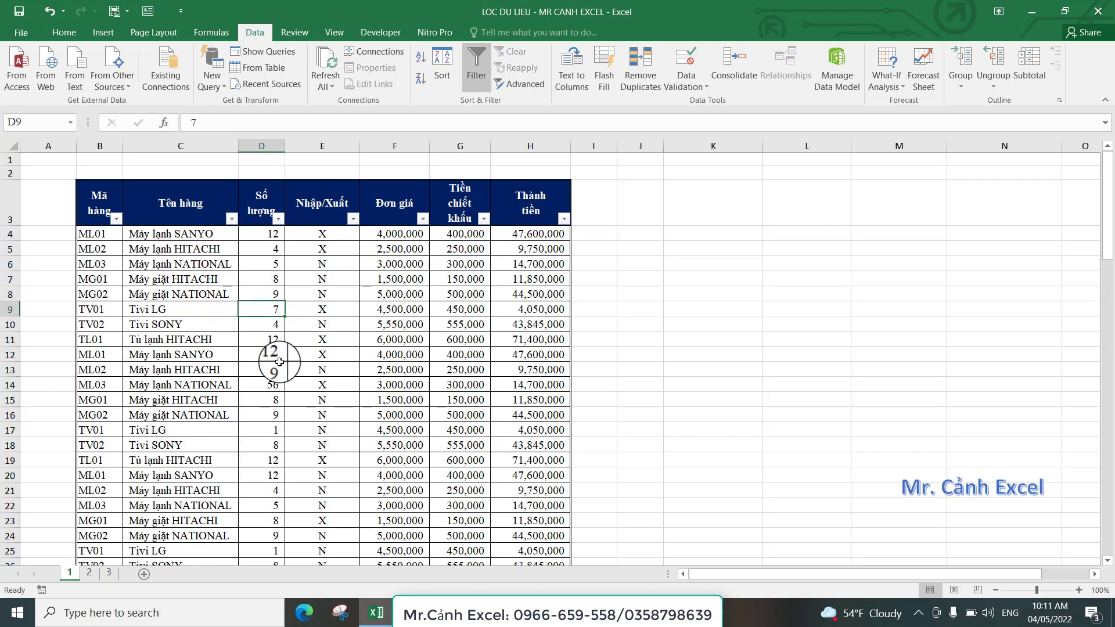
Switch to sheet 2 and browse its product table.
left_click(89, 573)
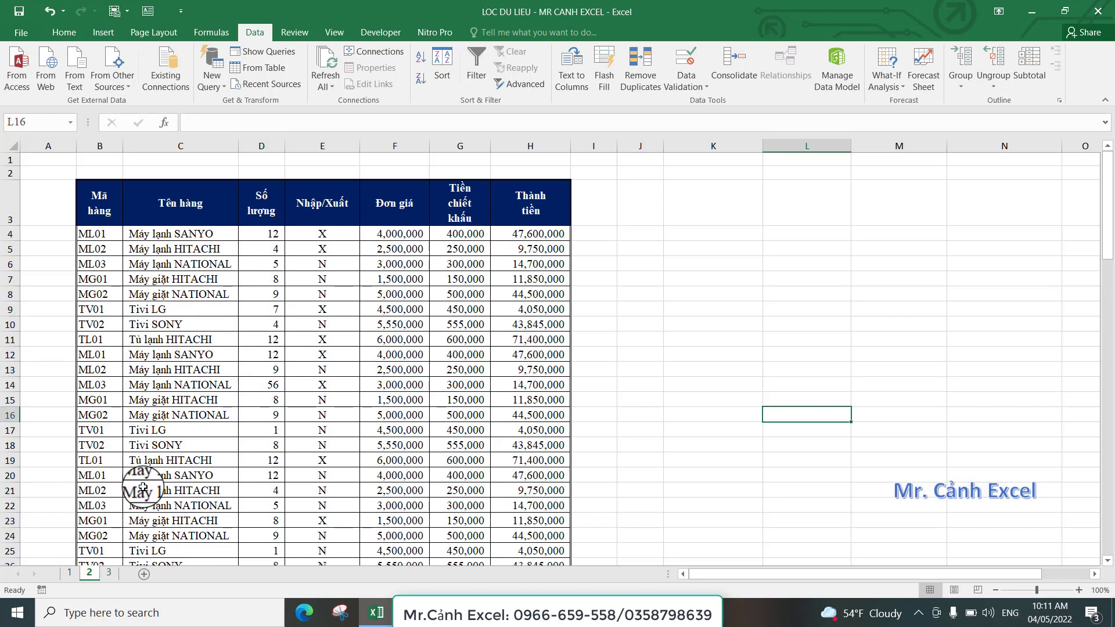
left_click(294, 325)
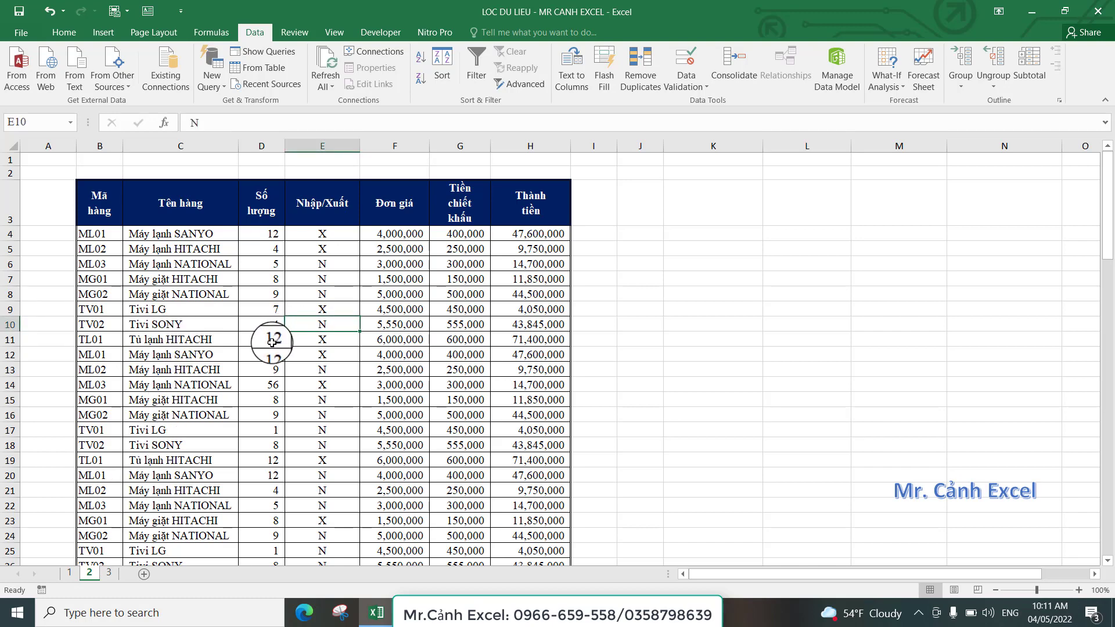
scroll(272, 343, "down", 5)
scroll(272, 343, "down", 2)
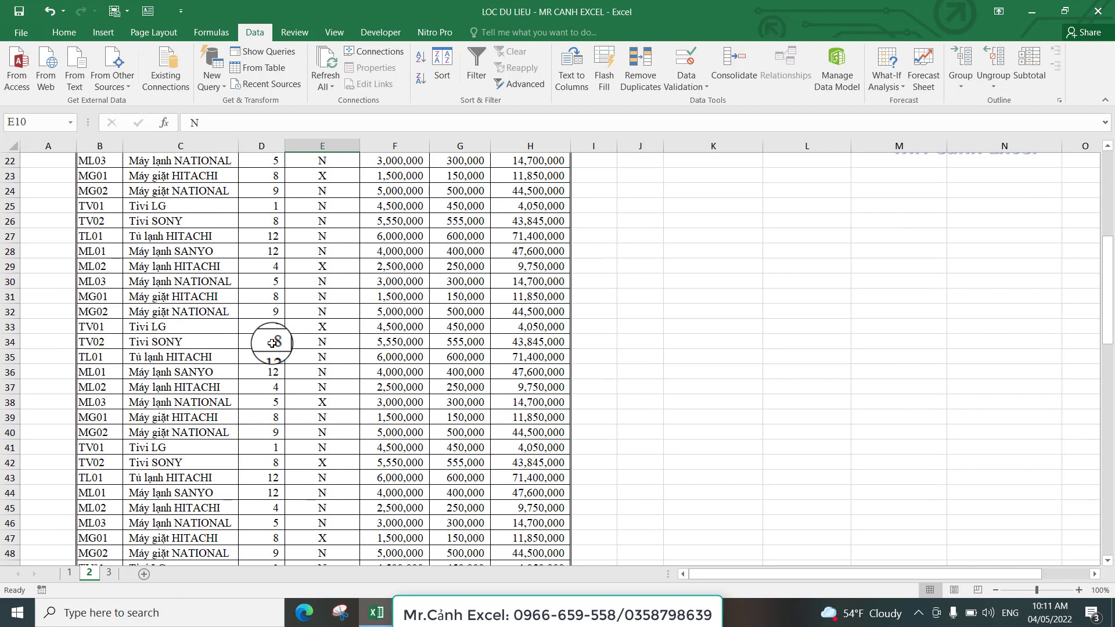
scroll(272, 343, "down", 4)
scroll(273, 347, "up", 9)
scroll(273, 347, "up", 2)
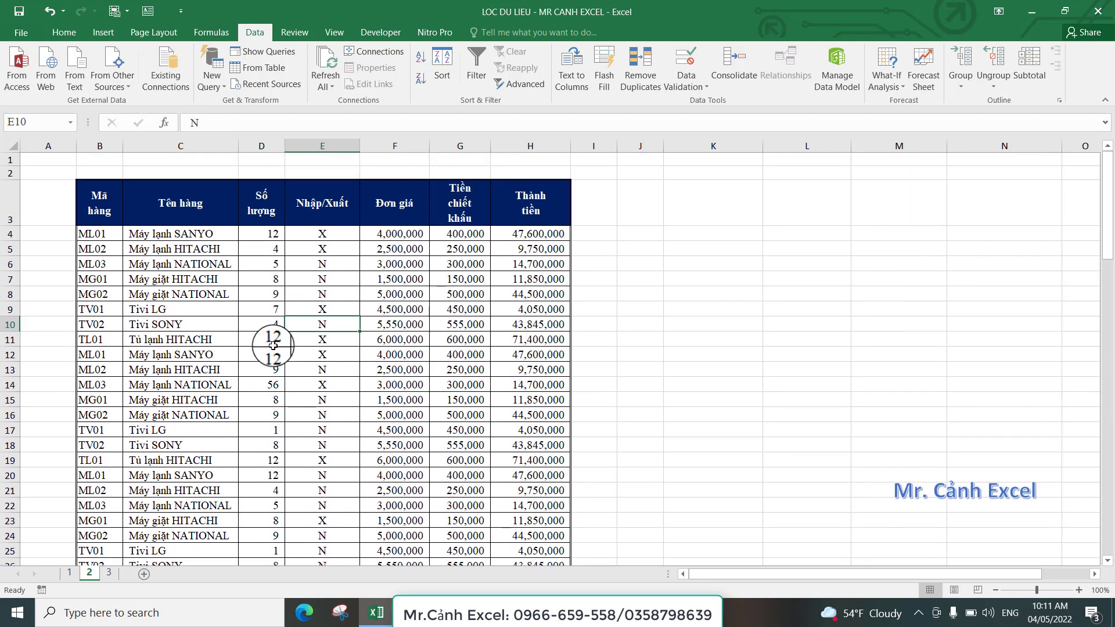
left_click(277, 279)
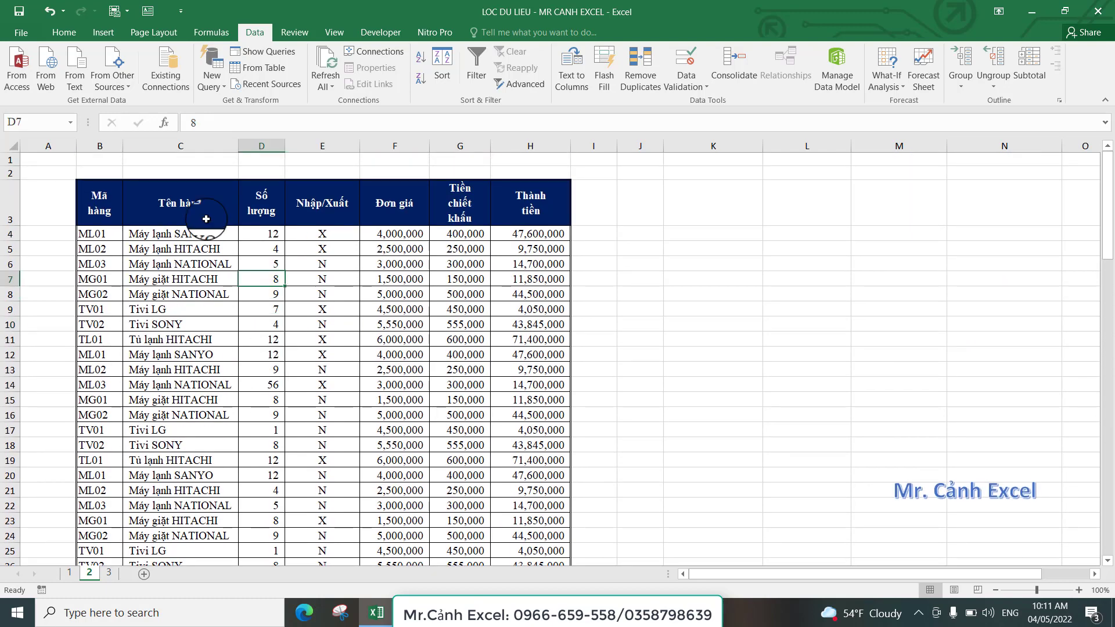
Turn on AutoFilter for the product table's header row B3:H3.
left_click_drag(100, 204, 525, 212)
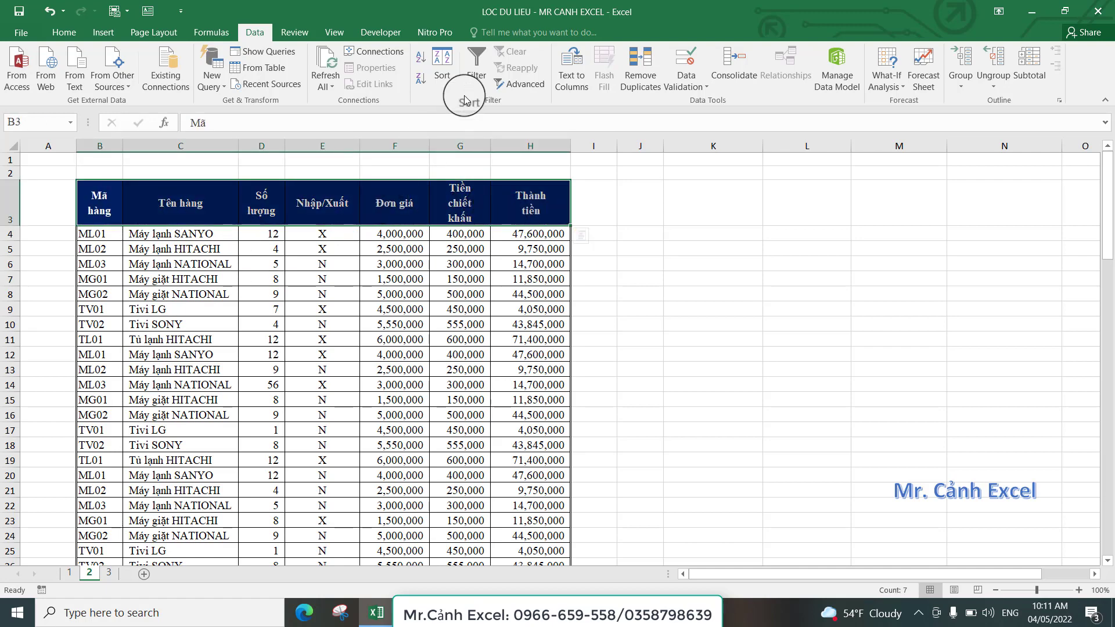
left_click(480, 65)
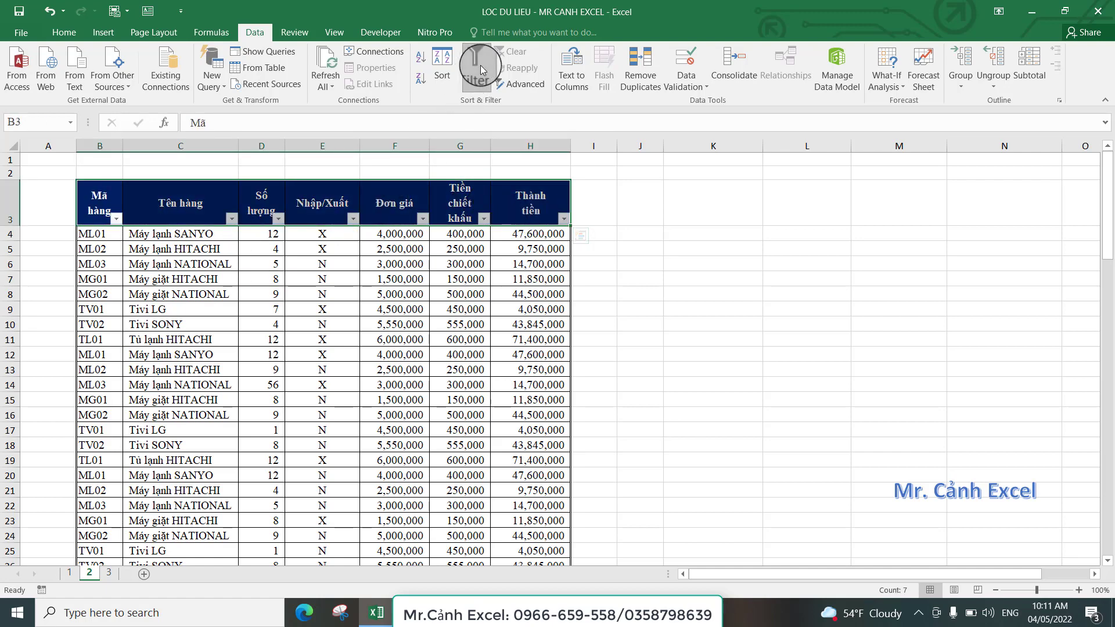
left_click(276, 262)
scroll(273, 337, "down", 2)
scroll(273, 337, "up", 2)
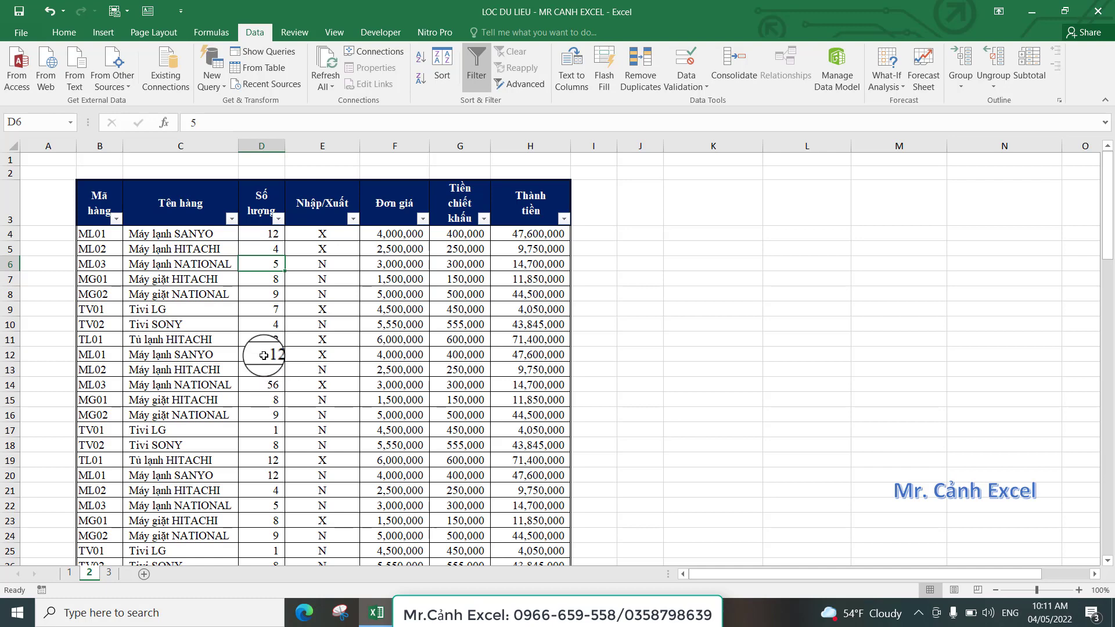
Fill the quantity cells D11:D13 yellow.
left_click_drag(265, 338, 268, 370)
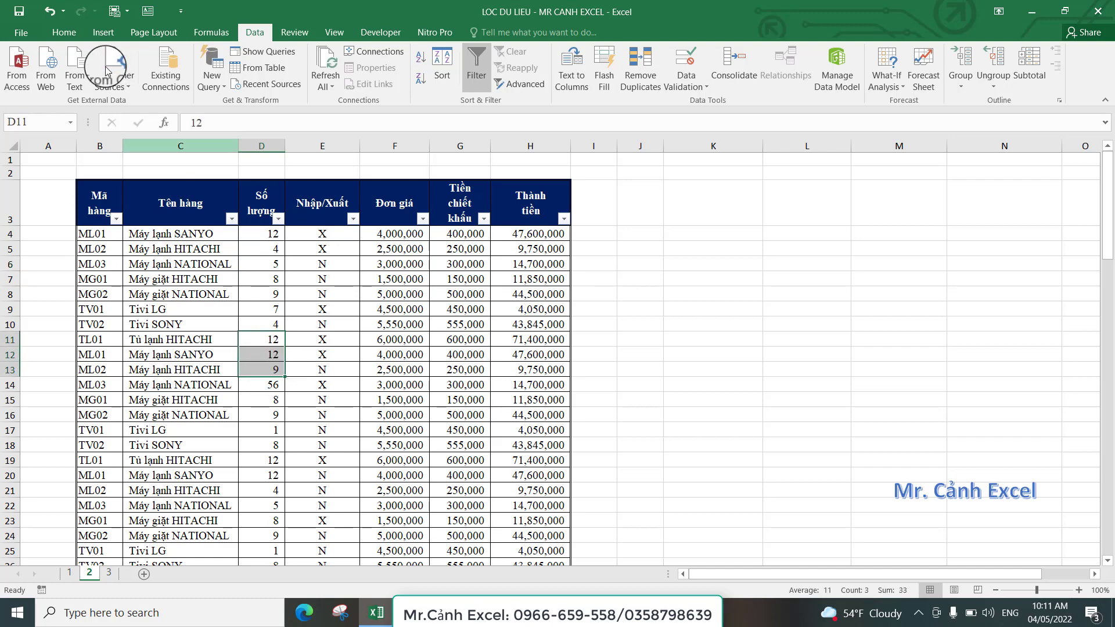
left_click(61, 37)
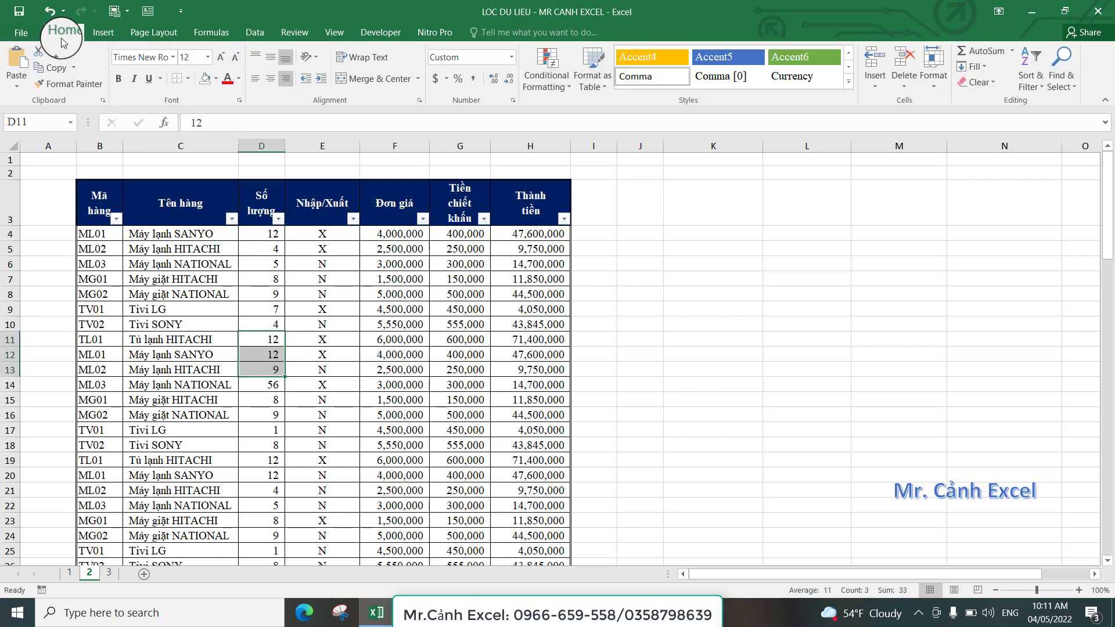
left_click(215, 79)
left_click(238, 188)
Fill the quantity cells D42:D43 blue.
left_click(268, 490)
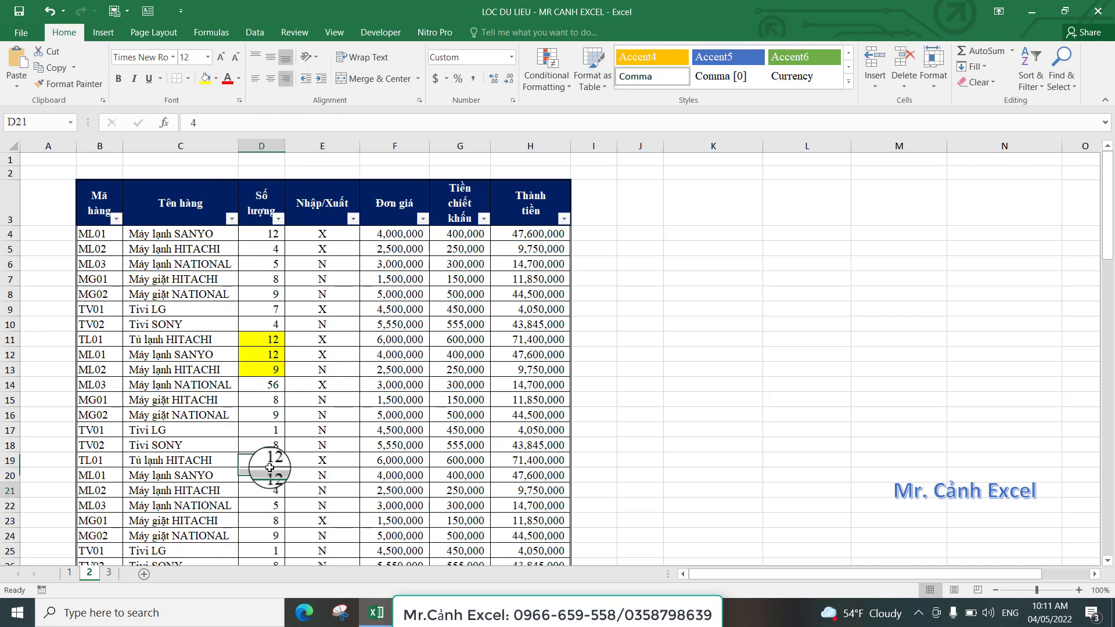
scroll(268, 442, "down", 5)
scroll(270, 418, "down", 3)
left_click_drag(272, 422, 271, 435)
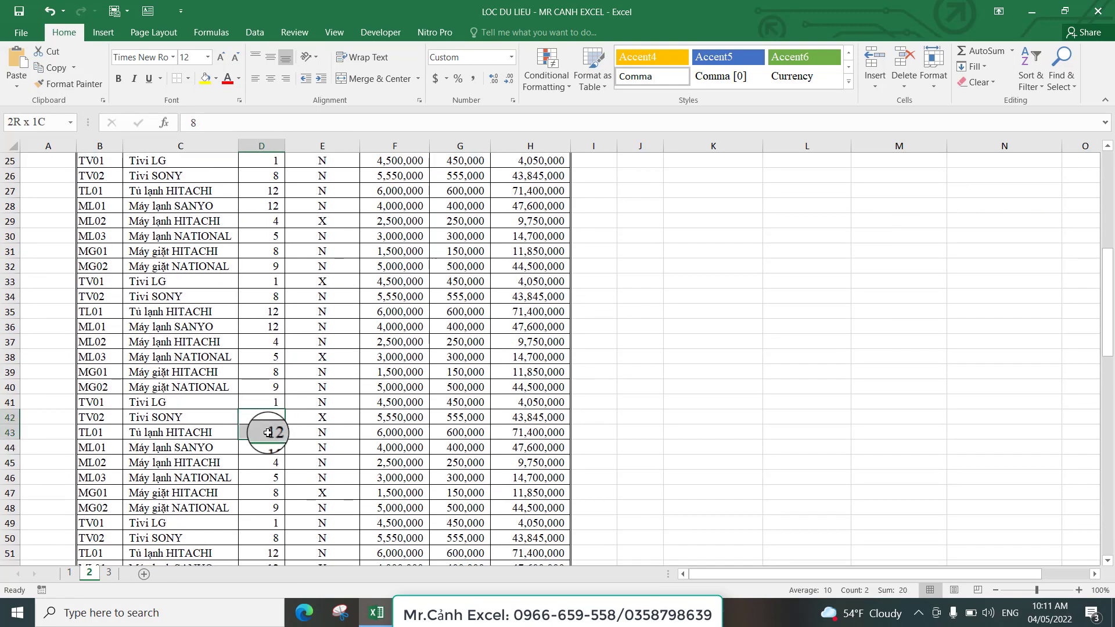
left_click(215, 81)
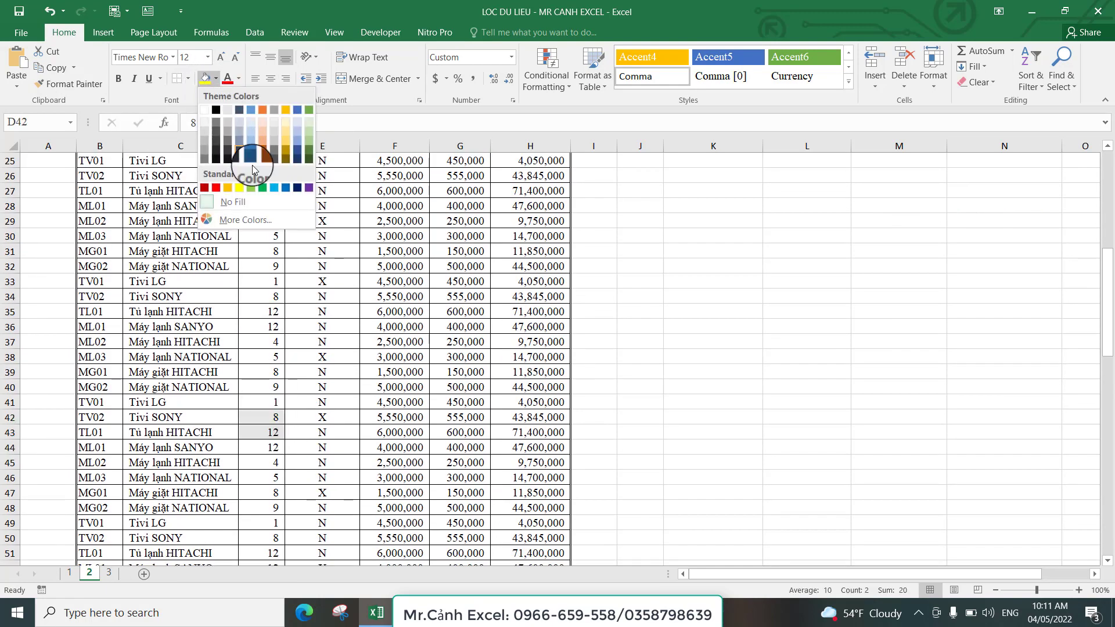
left_click(286, 188)
Fill the quantity cells D69:D71 dark green.
scroll(267, 290, "down", 11)
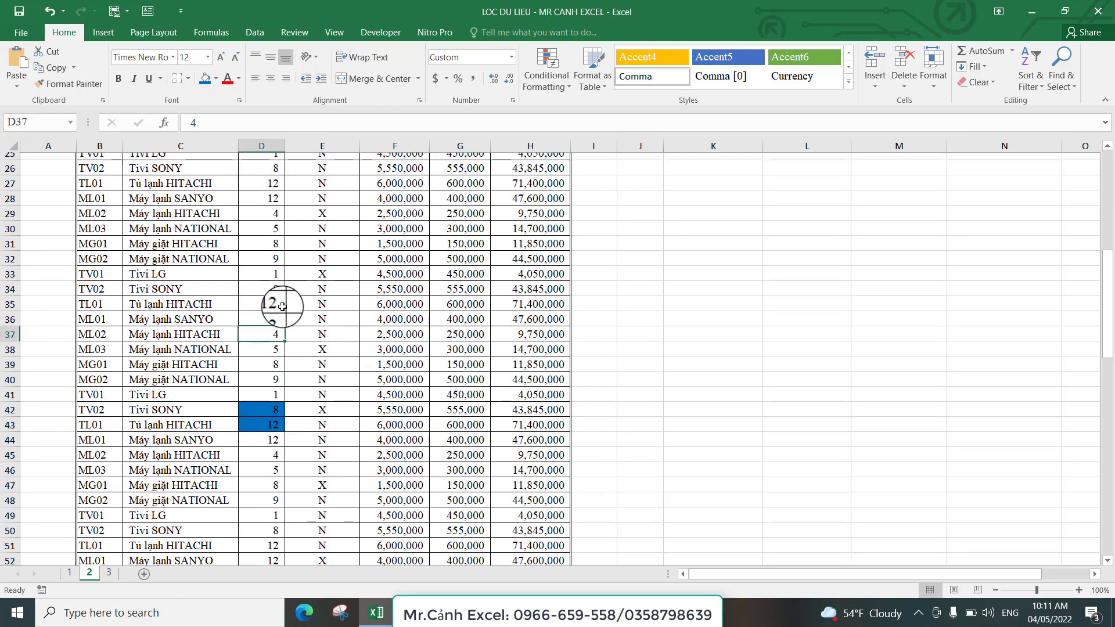
left_click(262, 326)
left_click_drag(257, 353, 257, 357)
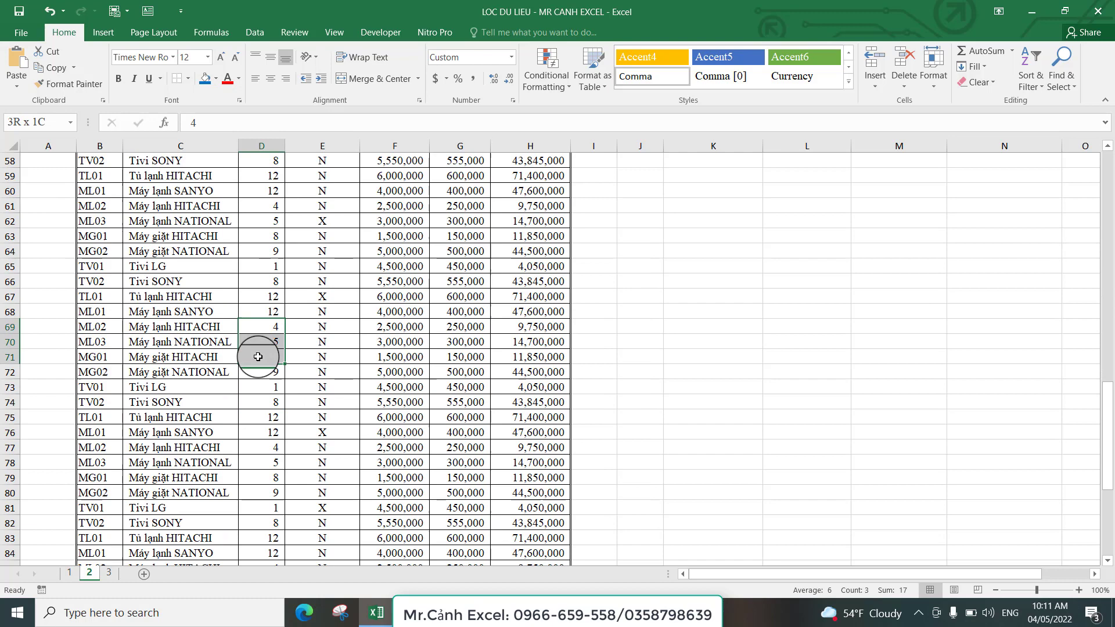
left_click(216, 81)
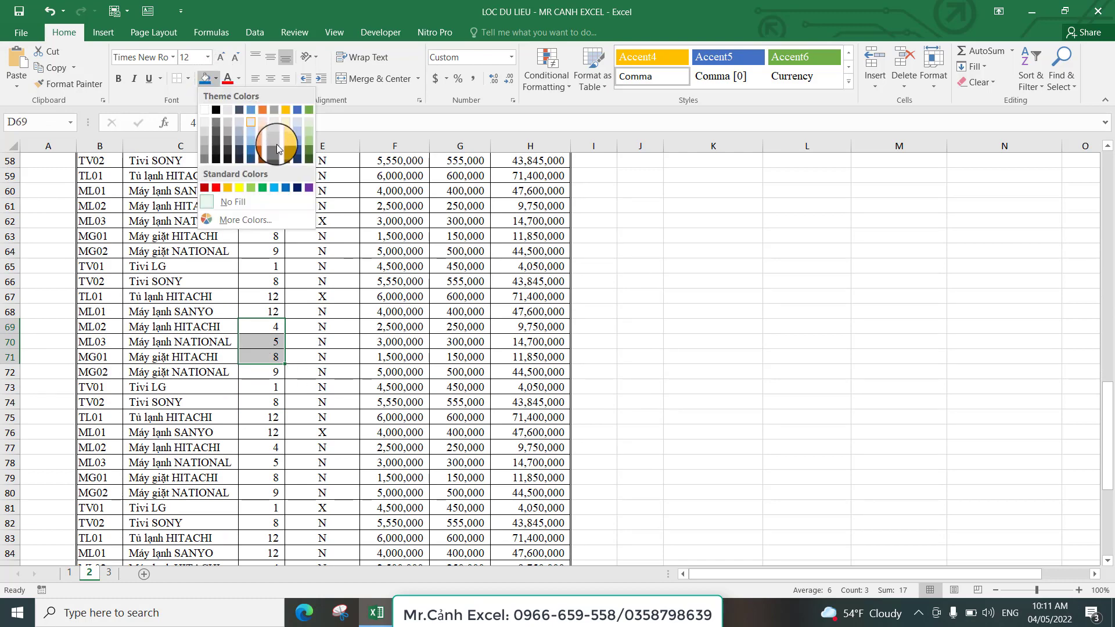
left_click(308, 153)
Fill the quantity cells D91:D93 dark orange.
left_click(260, 417)
scroll(261, 349, "down", 6)
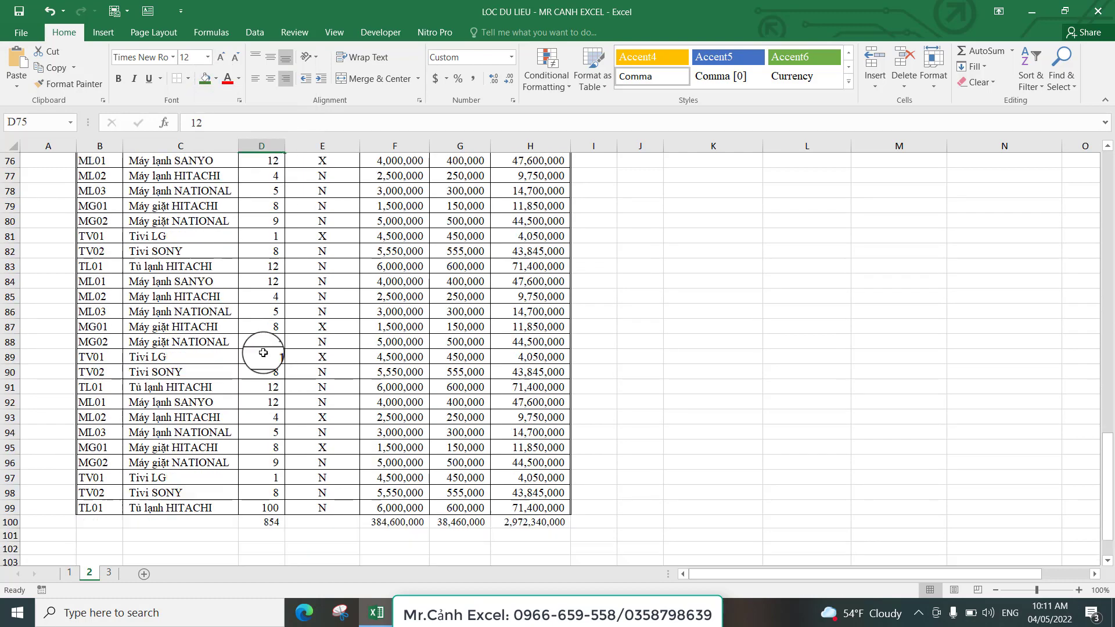
left_click_drag(277, 393, 278, 417)
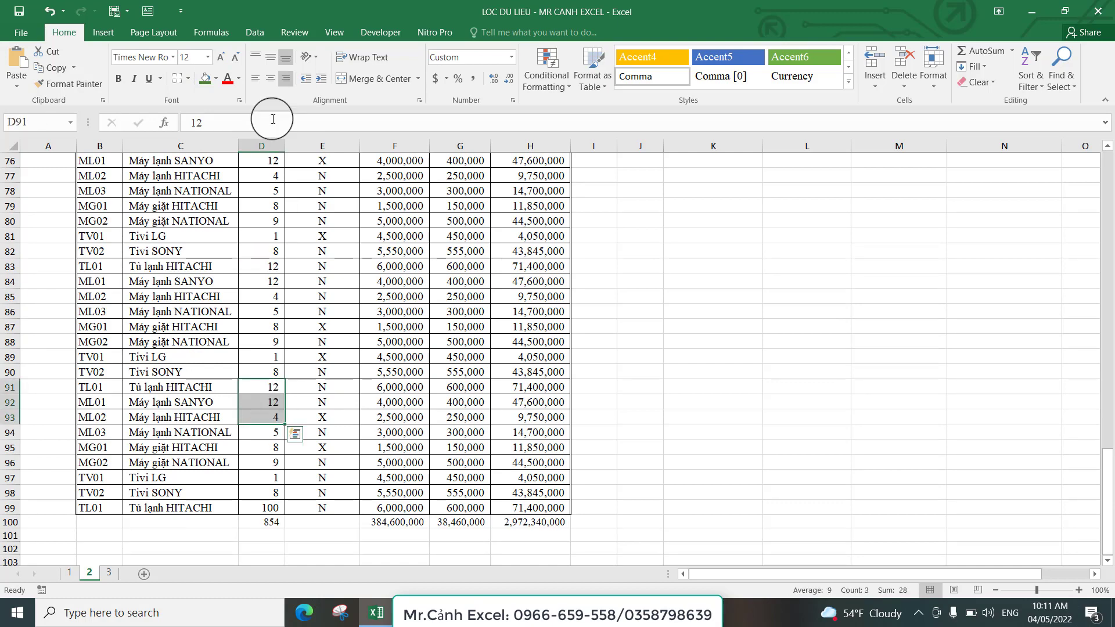
left_click(216, 81)
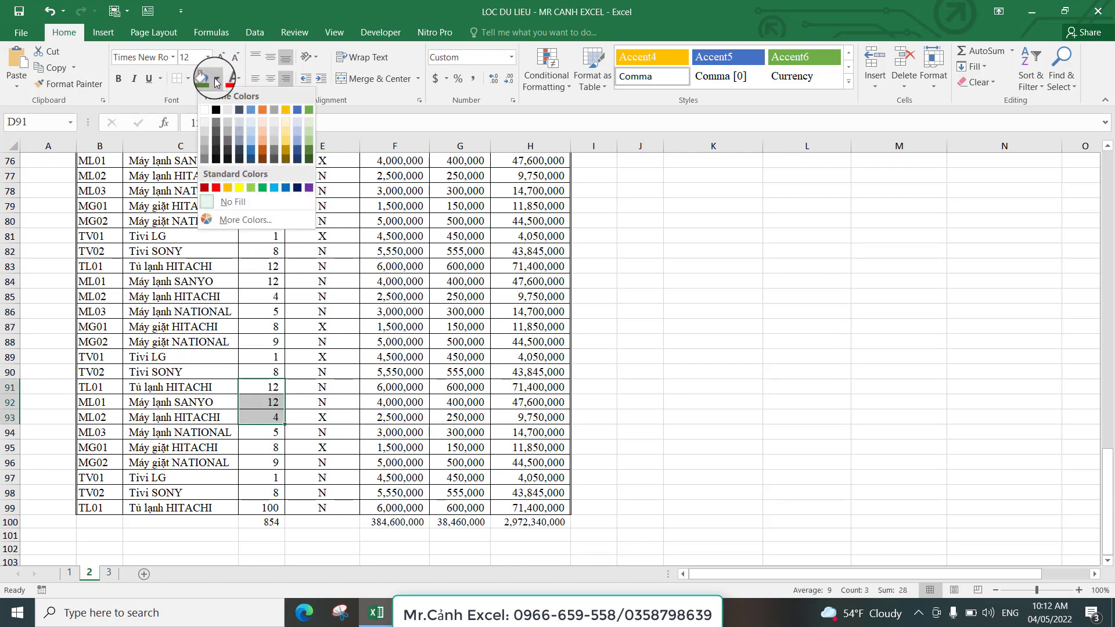
left_click(262, 150)
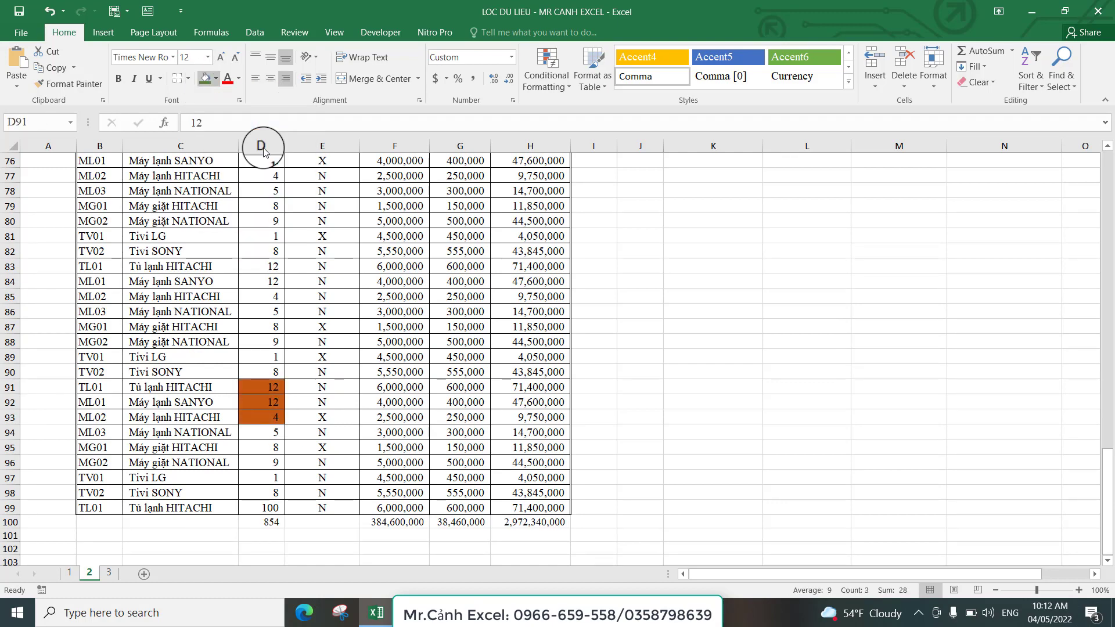
left_click(263, 281)
scroll(263, 280, "up", 20)
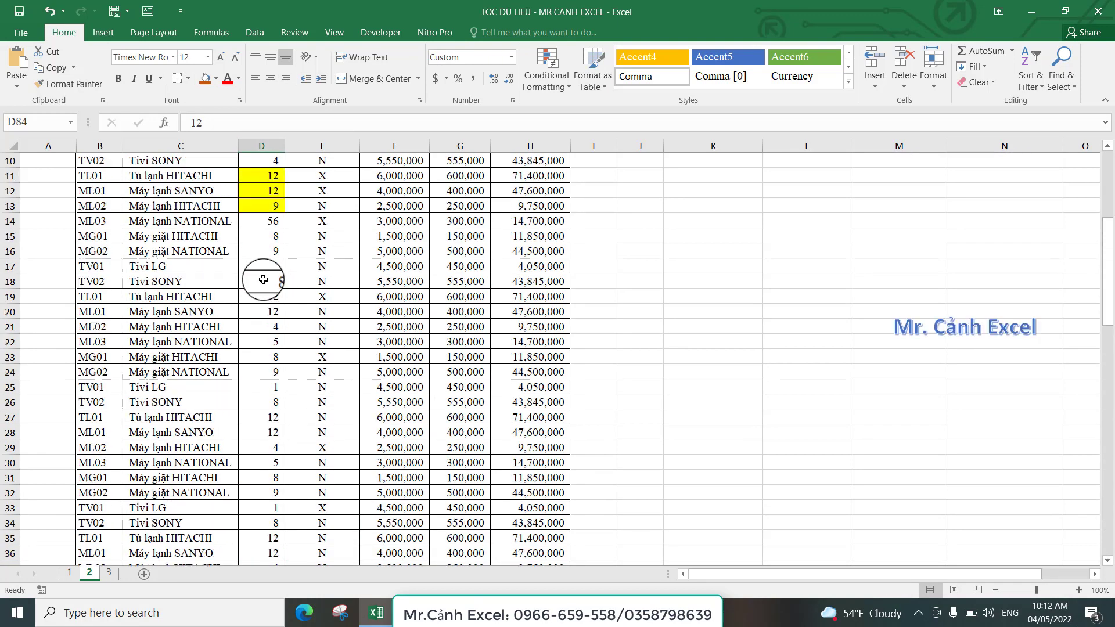
Filter Số lượng by yellow cell colour, leaving rows 11–13 (3 of 97 records).
scroll(264, 280, "up", 3)
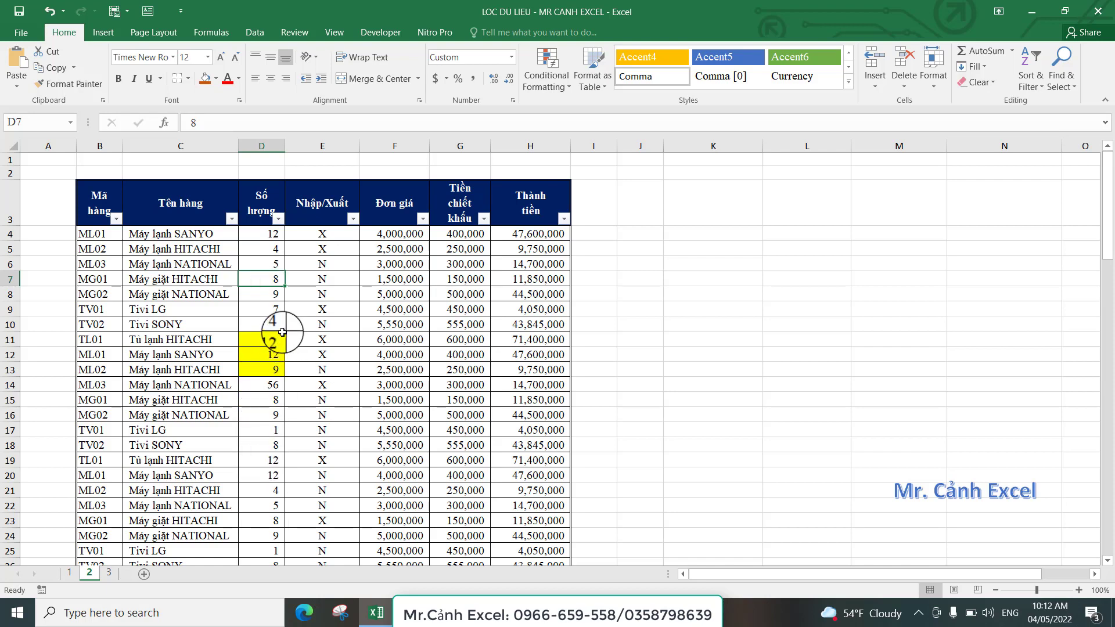
left_click(270, 305)
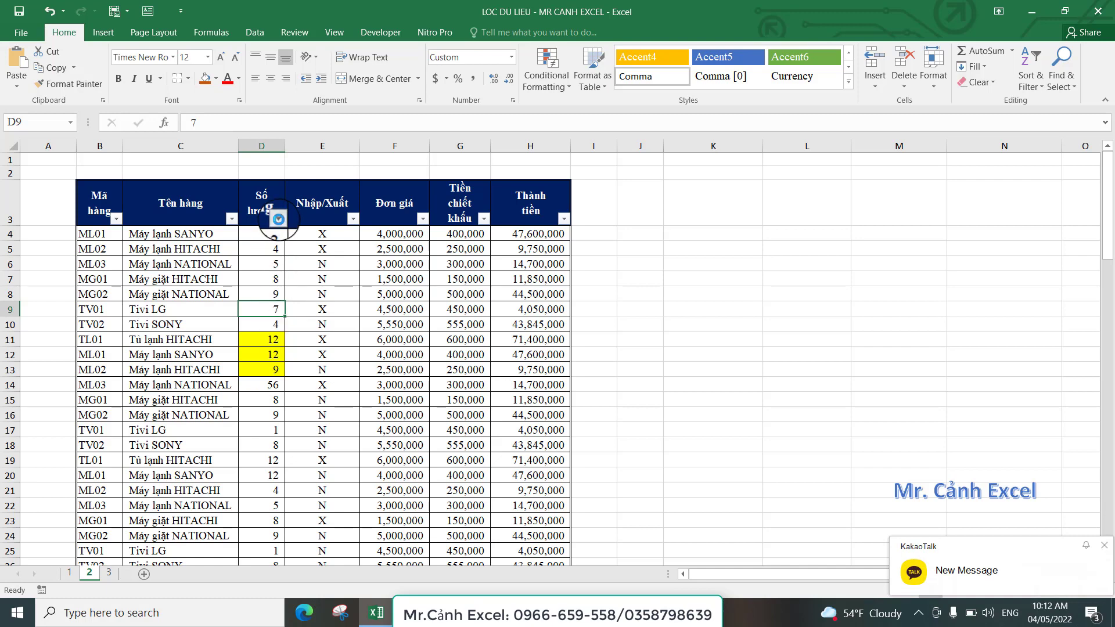
left_click(279, 219)
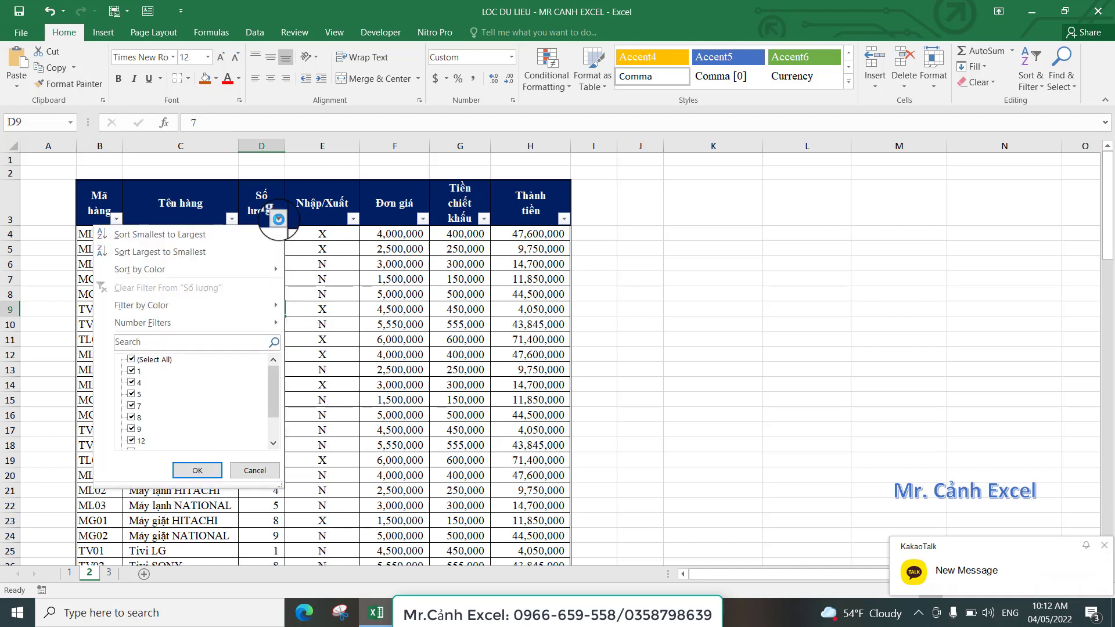
left_click(132, 306)
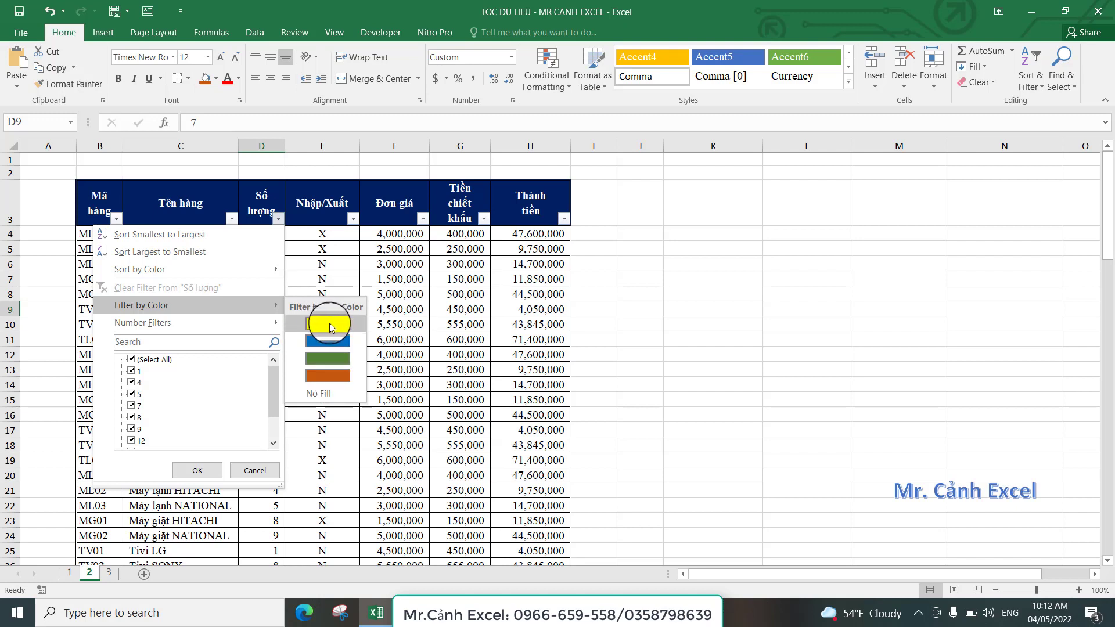
left_click(330, 324)
left_click(259, 306)
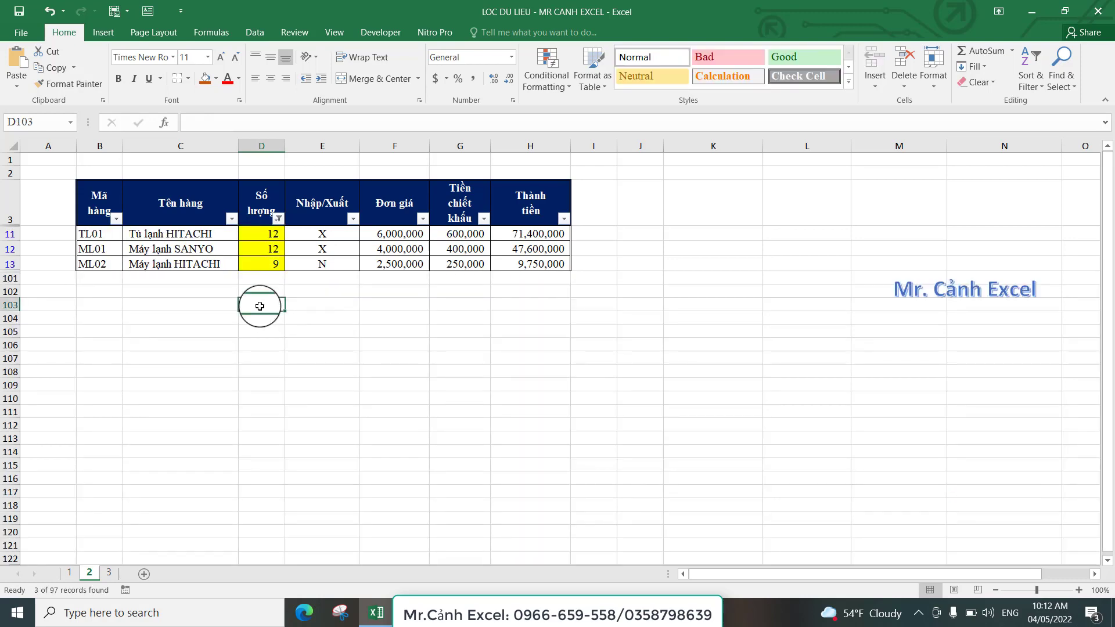
Try Số lượng colour filters for blue, then orange, then reselect all quantity values.
left_click(261, 330)
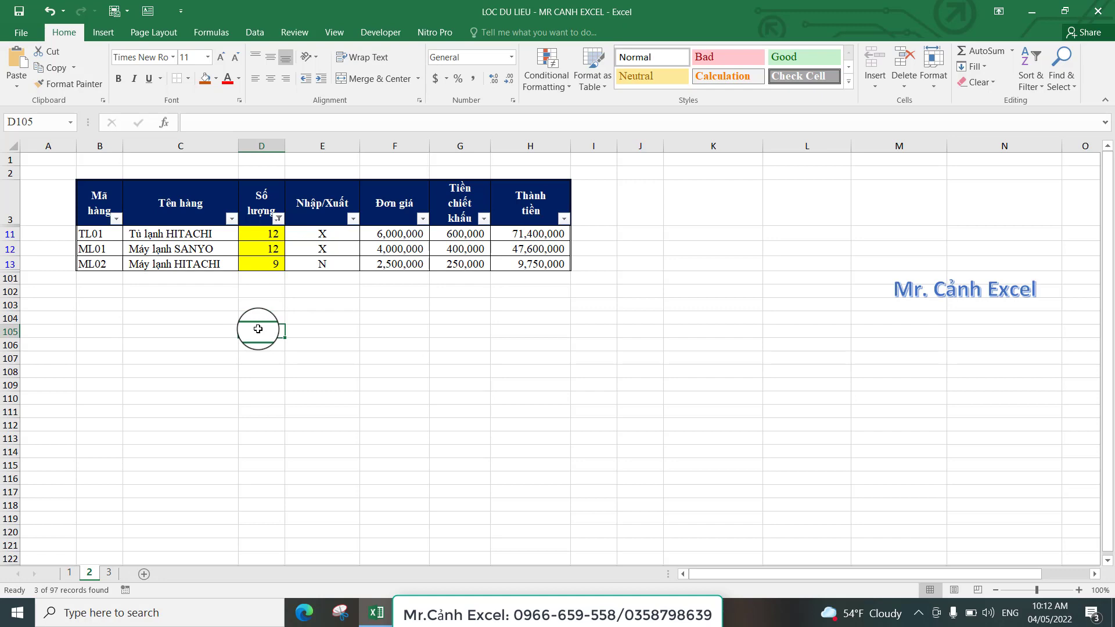
left_click(278, 219)
mouse_move(187, 305)
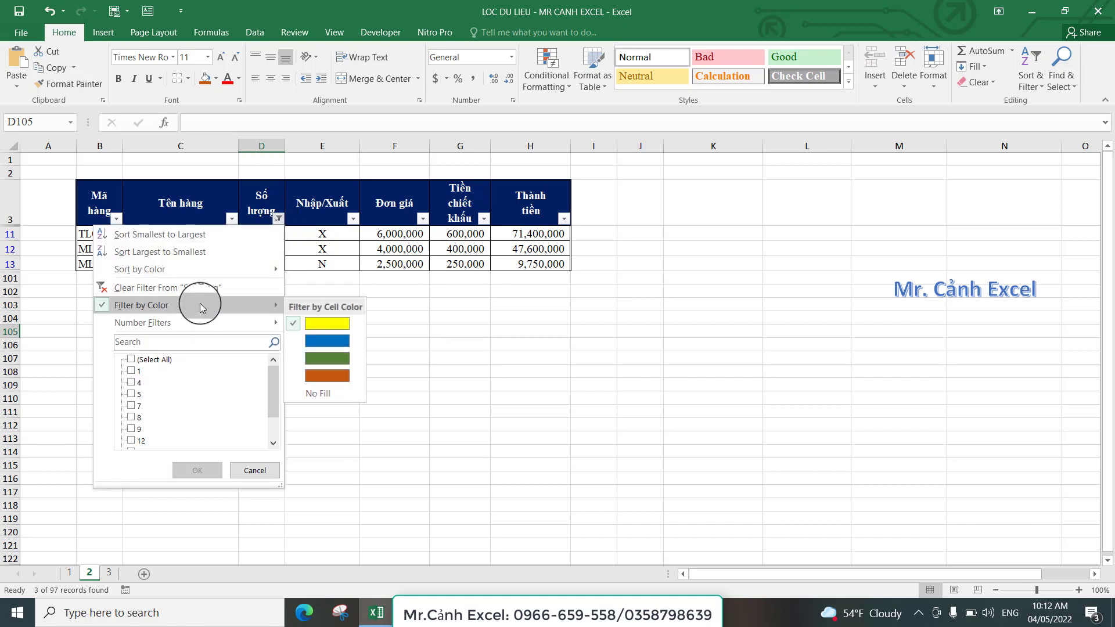
left_click(326, 341)
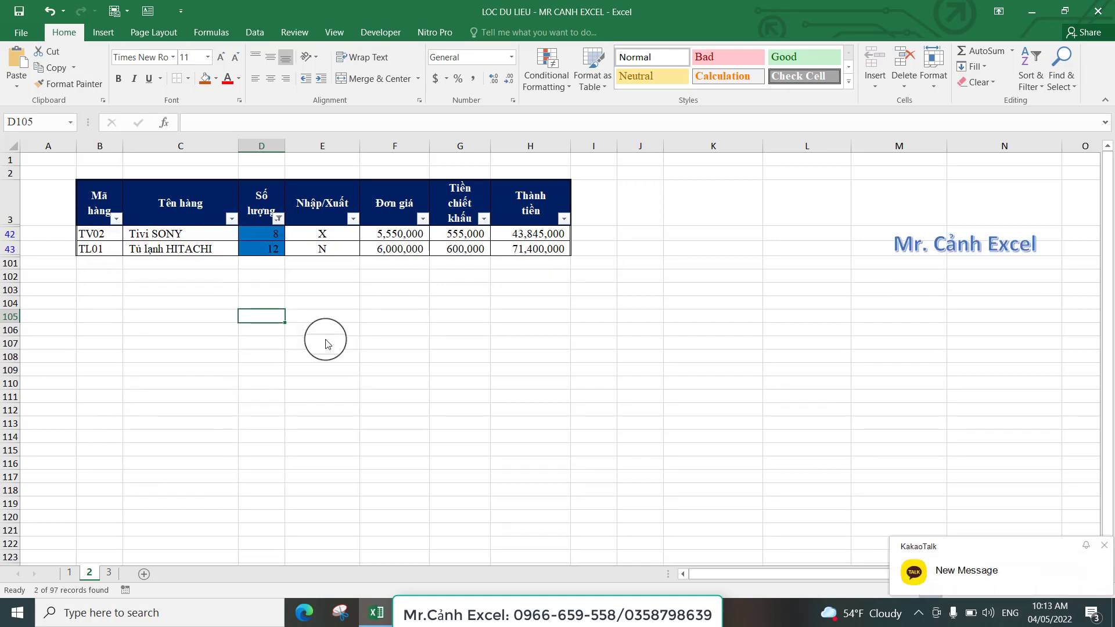
left_click(277, 291)
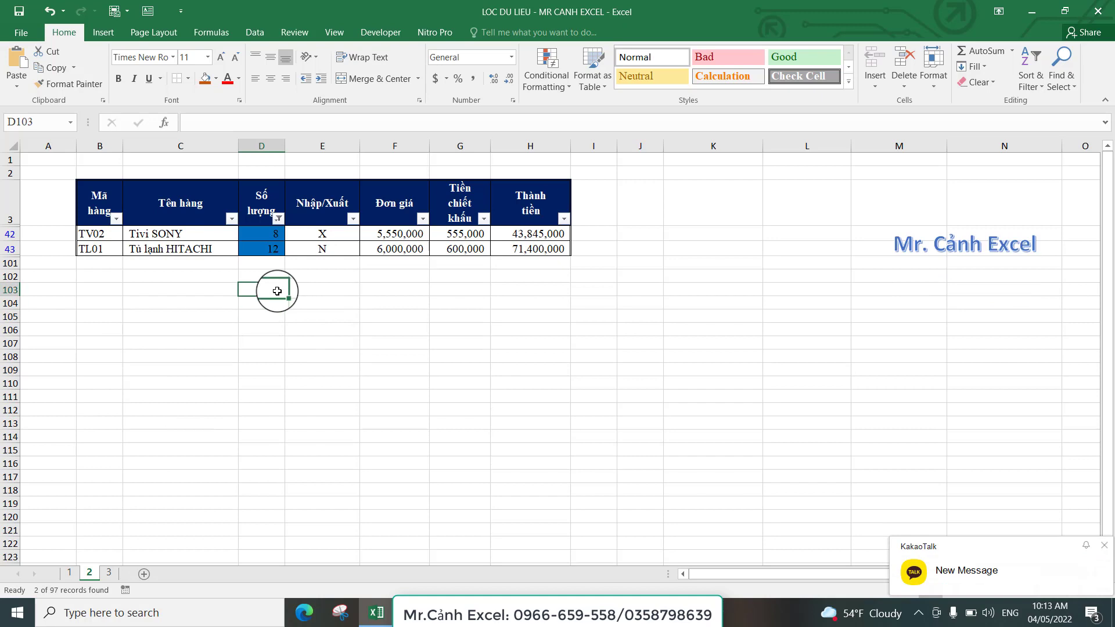
left_click(278, 218)
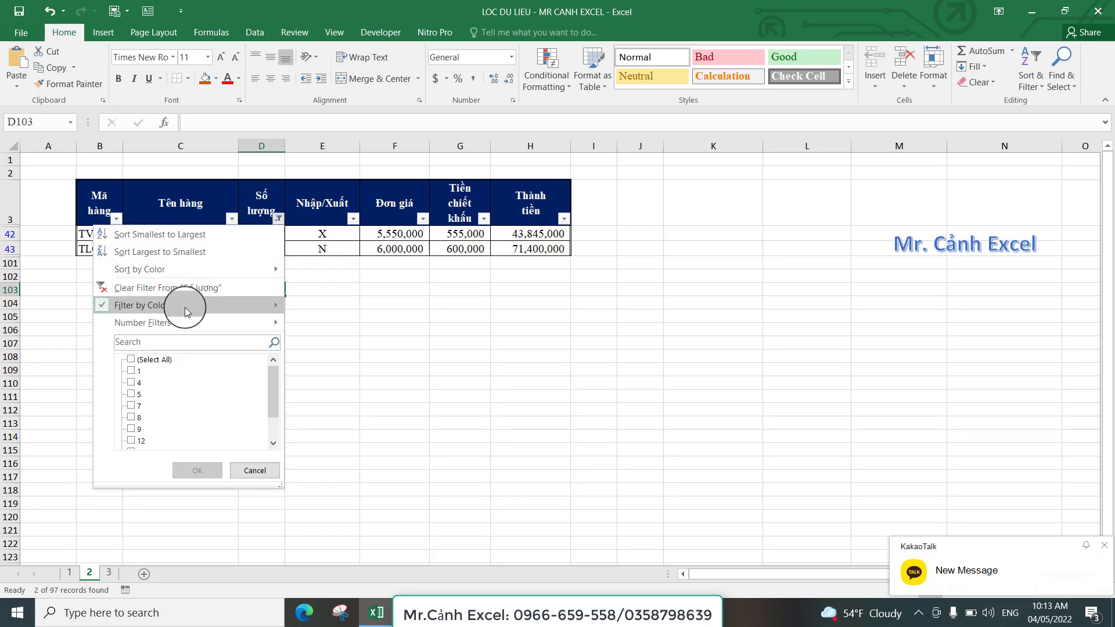
mouse_move(141, 305)
left_click(315, 375)
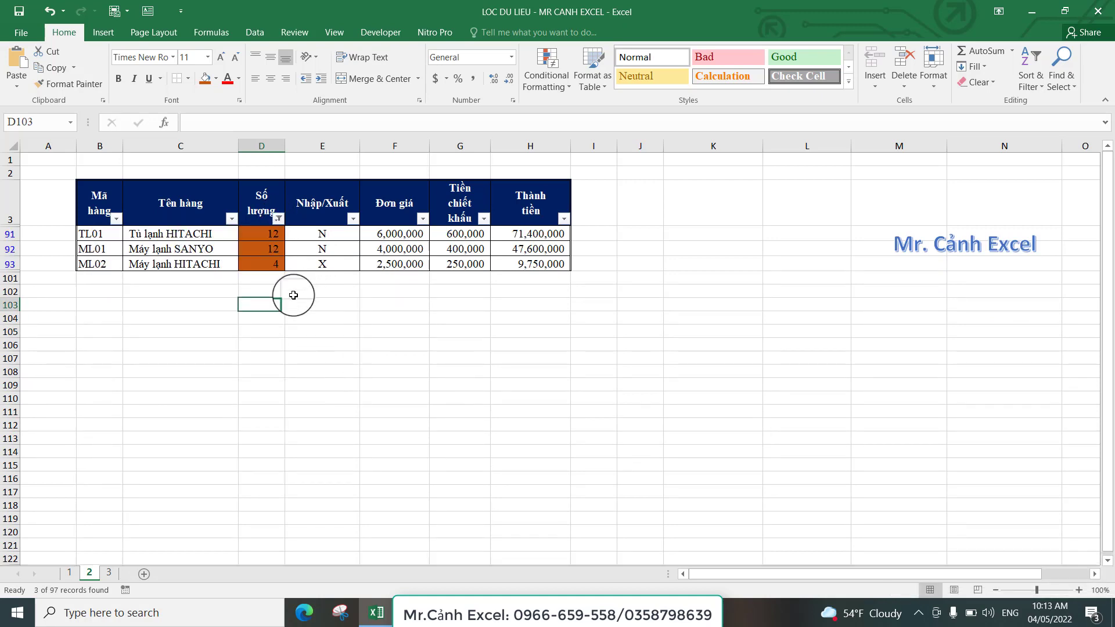
left_click(279, 220)
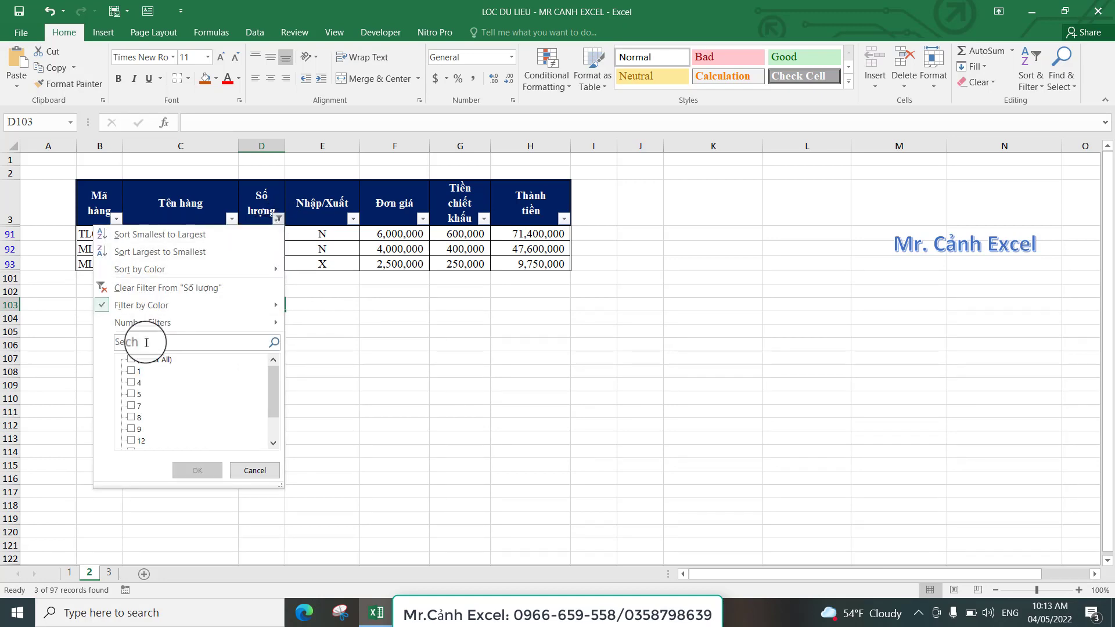
left_click(131, 359)
Filter Số lượng to quantities 4, 7, 8 and 12, showing 59 of 97 records.
left_click(208, 470)
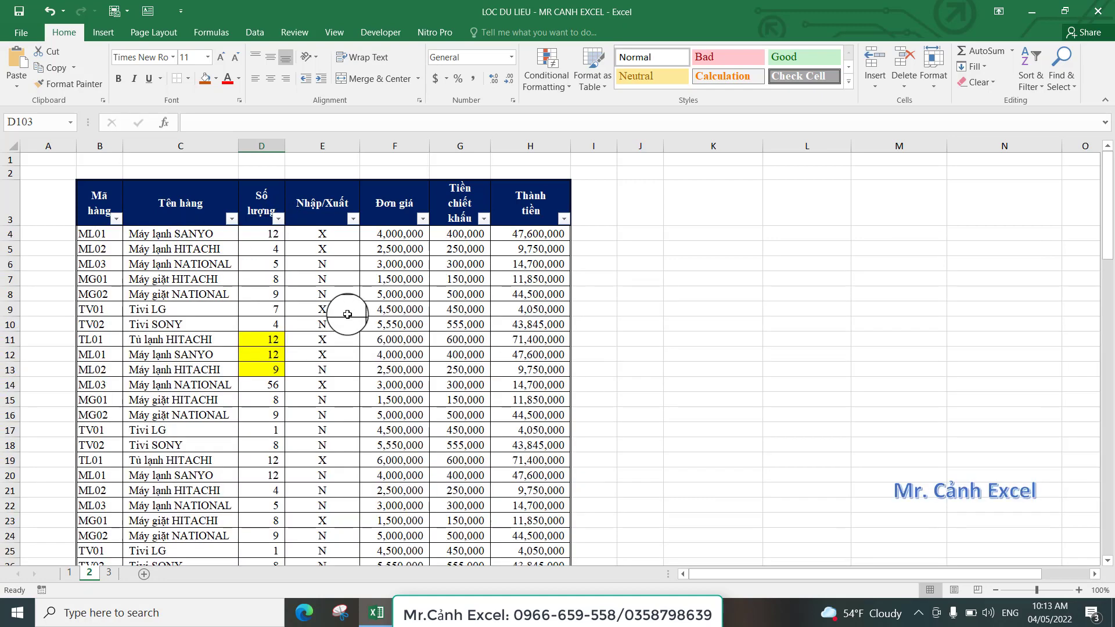
left_click(276, 279)
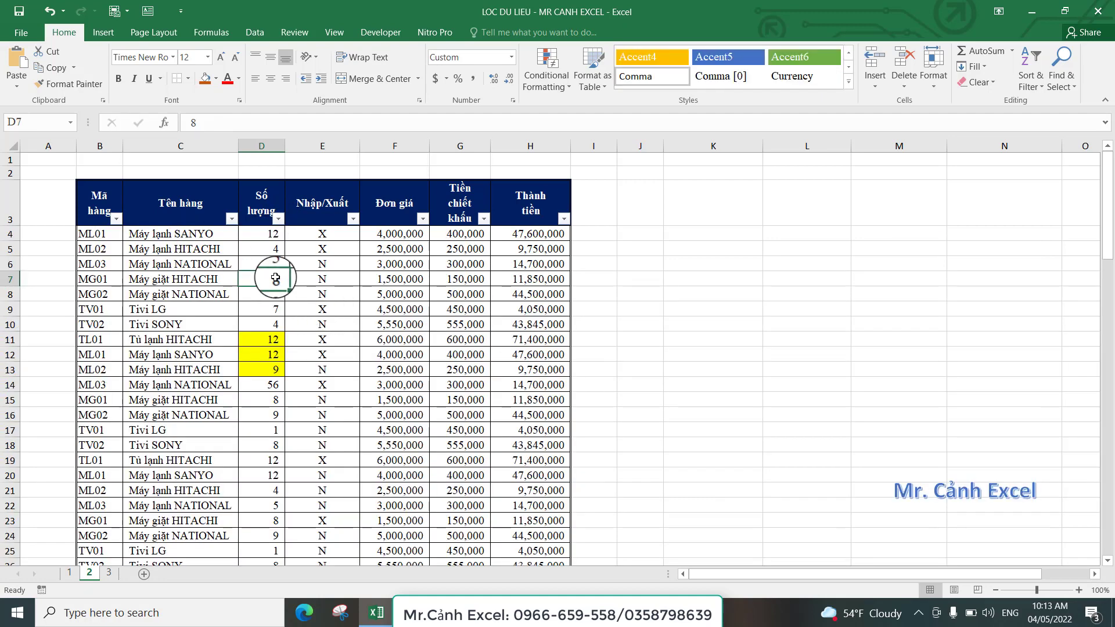
left_click(278, 218)
left_click(132, 360)
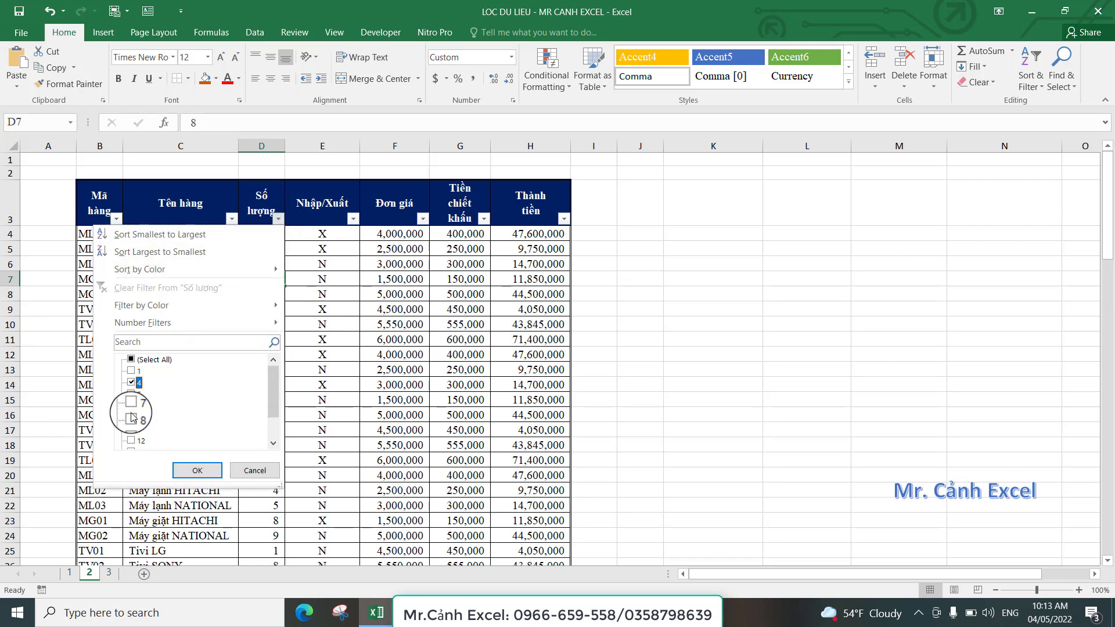
left_click(131, 417)
left_click(131, 440)
scroll(125, 435, "down", 1)
left_click(131, 371)
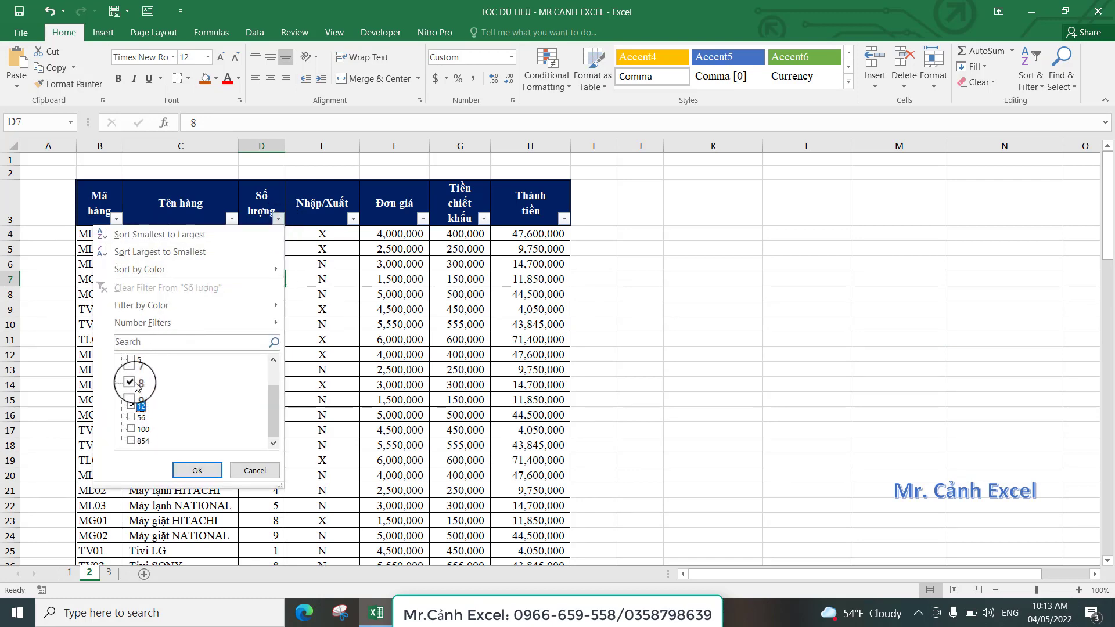
scroll(140, 383, "up", 1)
left_click(132, 383)
left_click(198, 471)
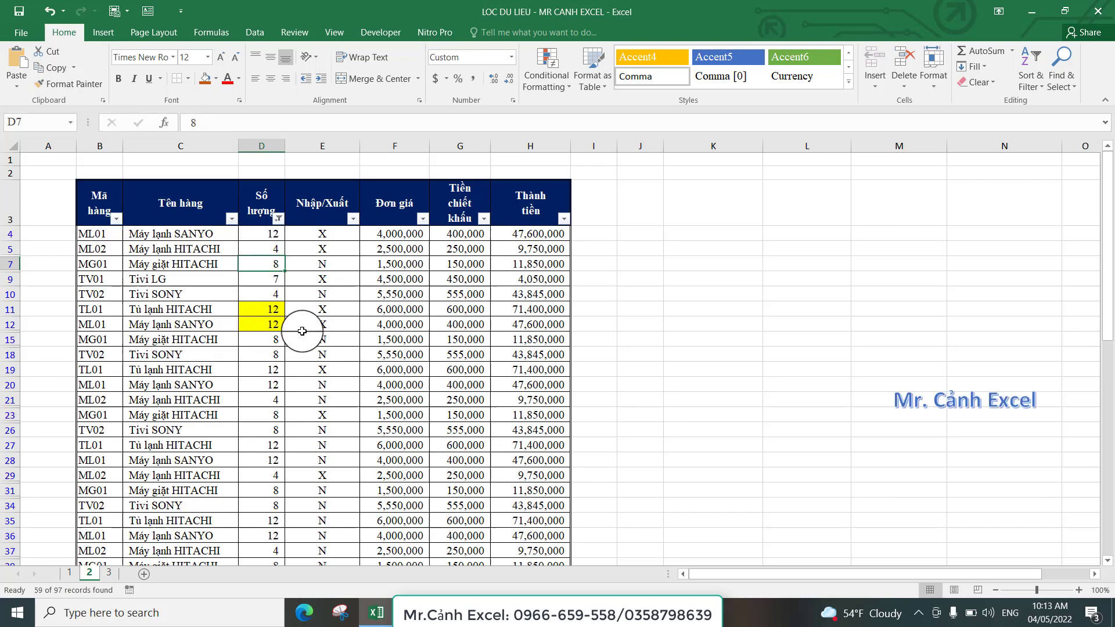
left_click(274, 399)
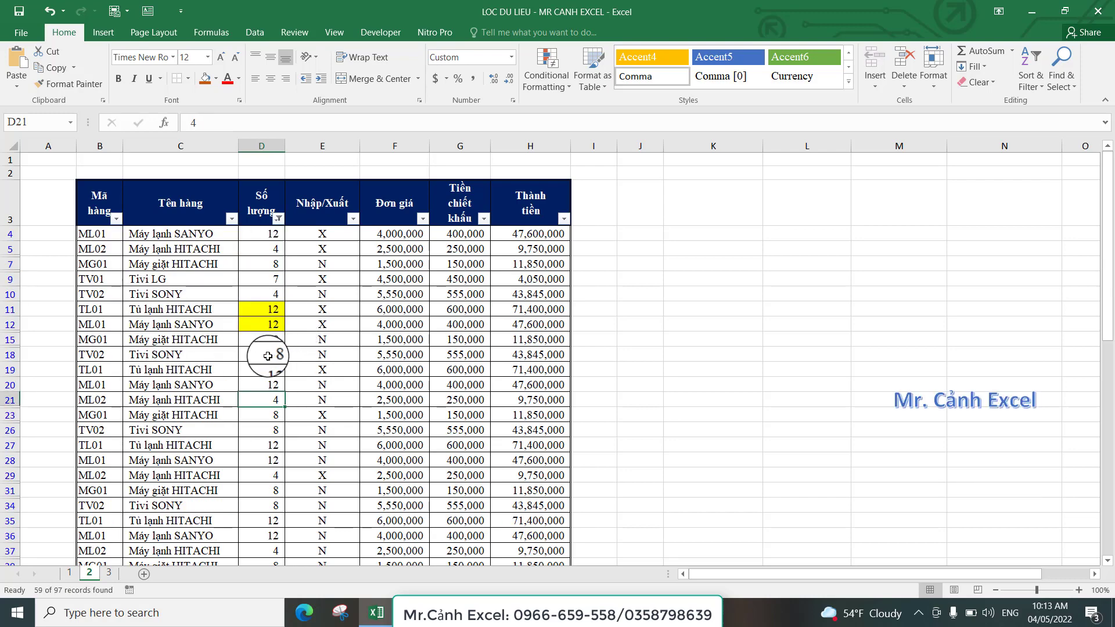
Select cell F7 in the filtered table and bring up the Data ribbon's sort and filter tools.
left_click(268, 365)
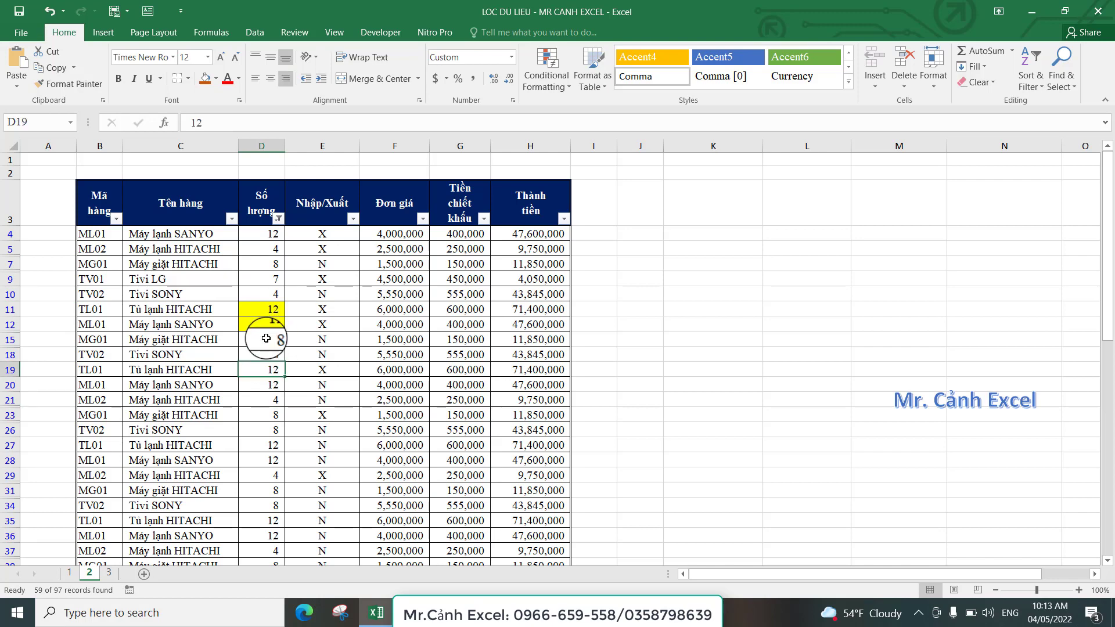
left_click(371, 261)
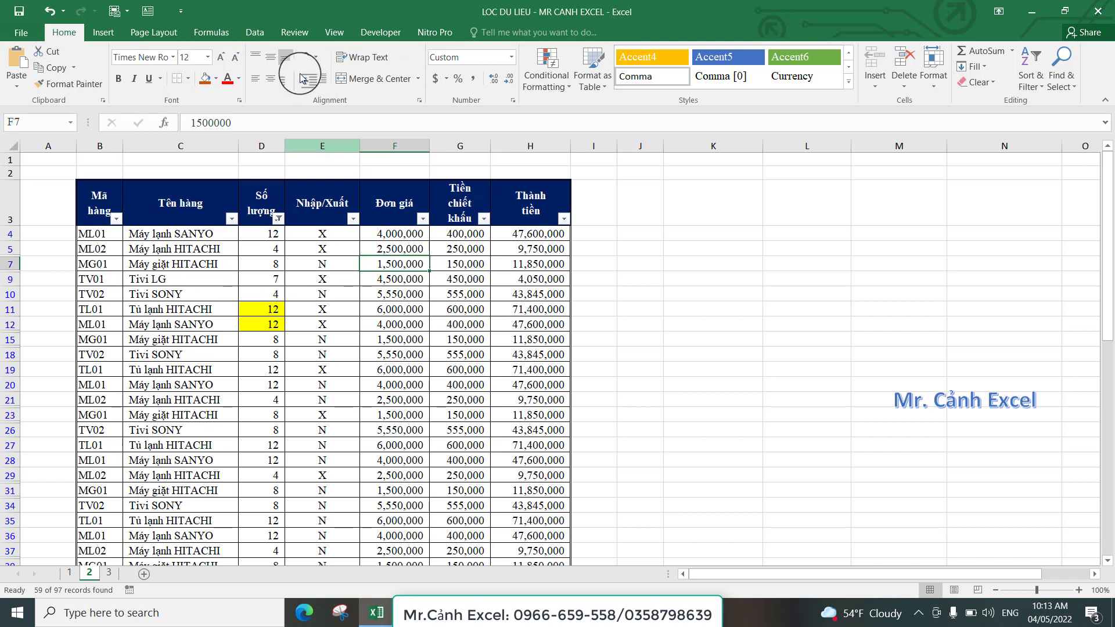
left_click(263, 30)
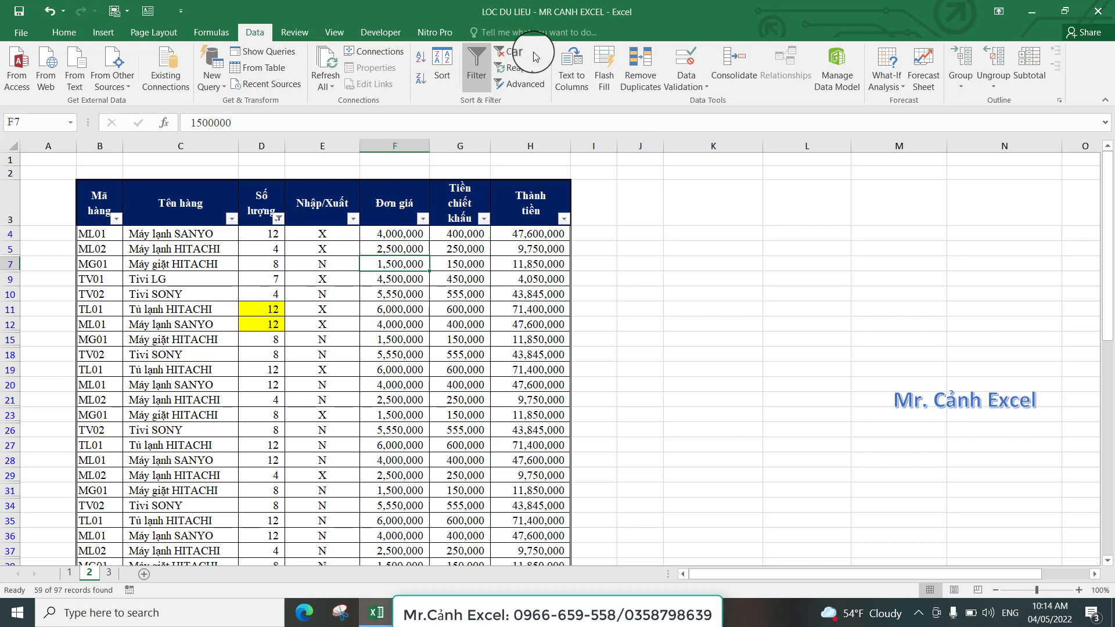
Clear the active quantity filter so every record returns.
left_click(515, 53)
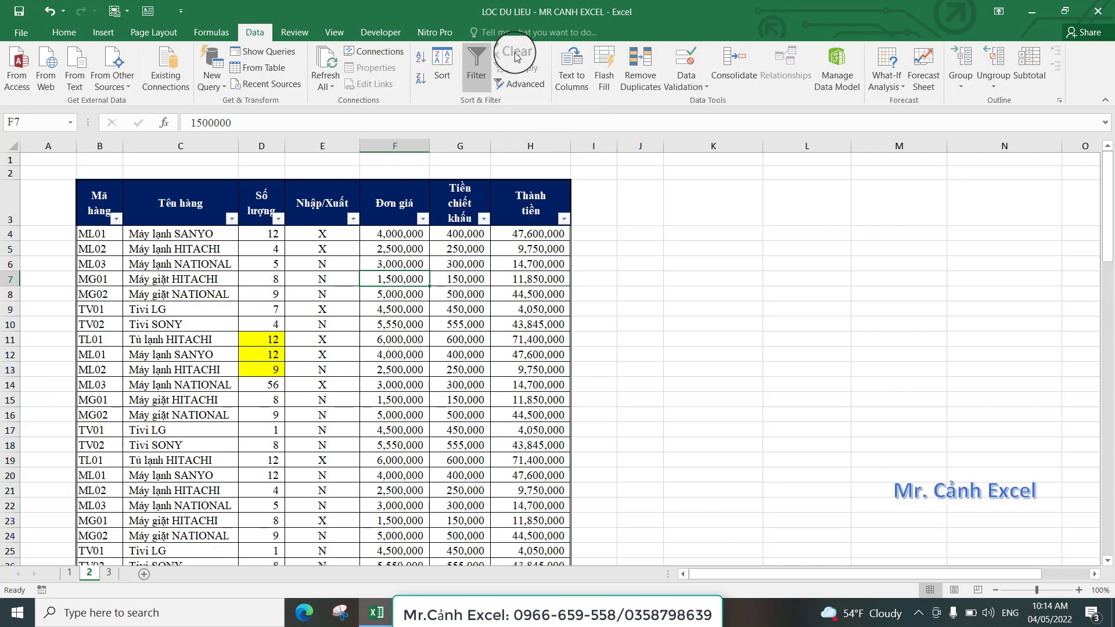
left_click(388, 309)
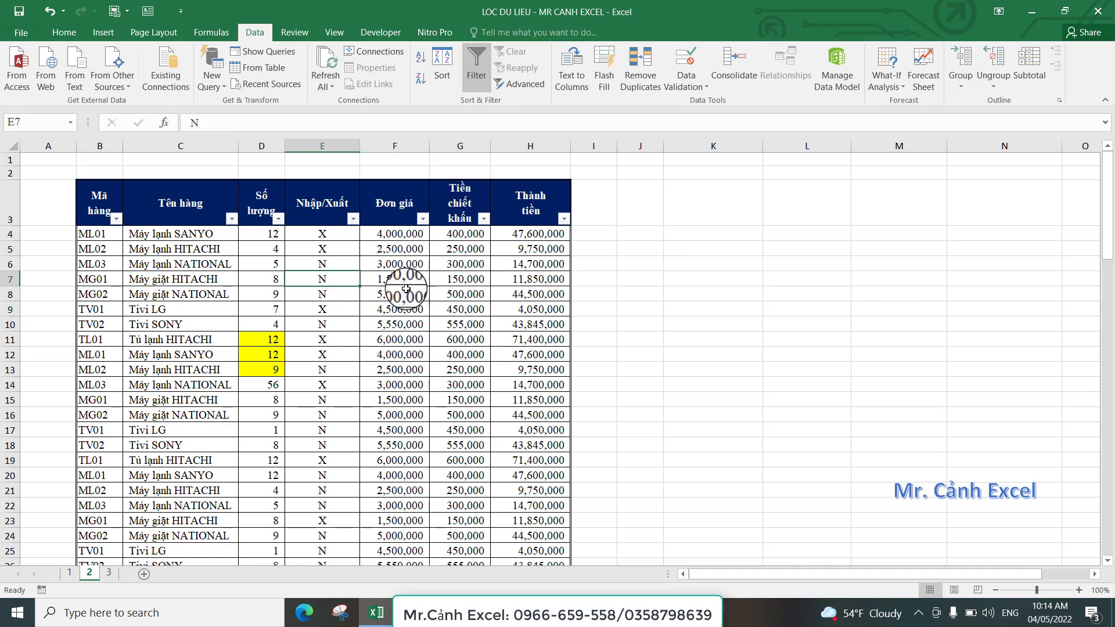
left_click(353, 316)
Scroll down through the table to the totals in row 100 and back up.
scroll(353, 317, "down", 2)
scroll(355, 316, "down", 4)
scroll(356, 316, "down", 3)
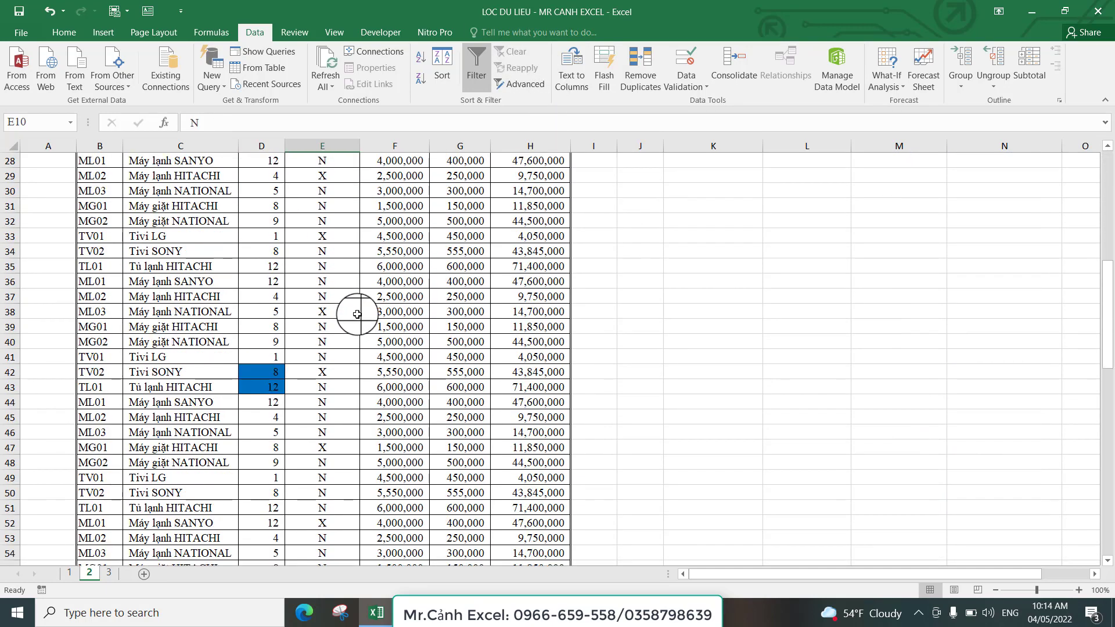
scroll(357, 315, "down", 5)
scroll(358, 314, "down", 2)
scroll(369, 303, "down", 4)
scroll(374, 299, "down", 5)
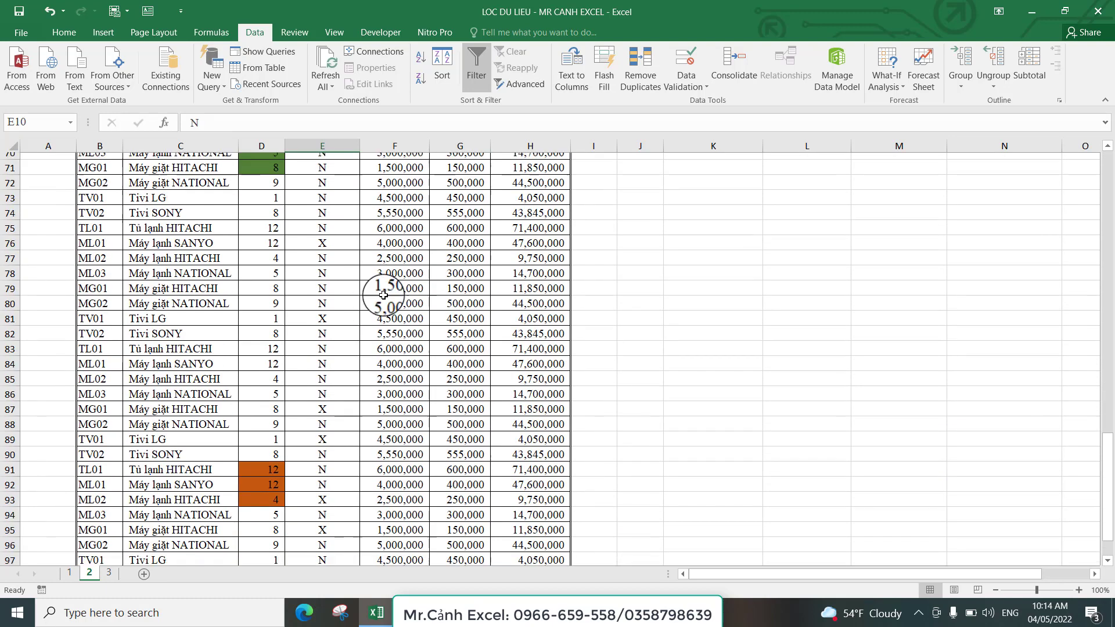
scroll(379, 294, "down", 4)
scroll(384, 295, "up", 12)
scroll(384, 296, "up", 9)
scroll(384, 295, "up", 8)
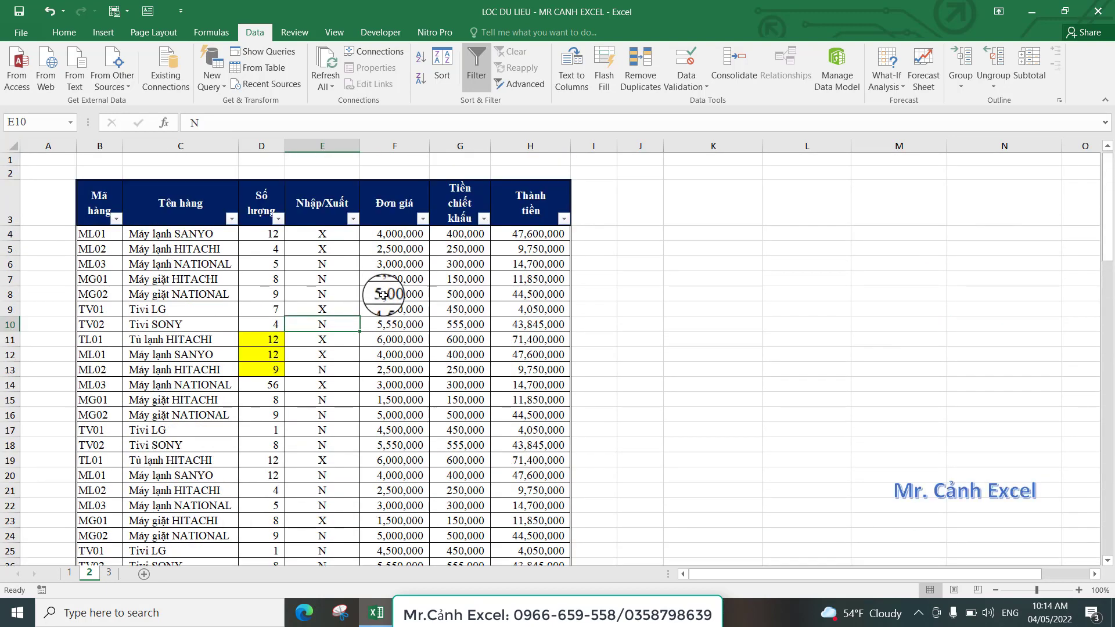
left_click(351, 272)
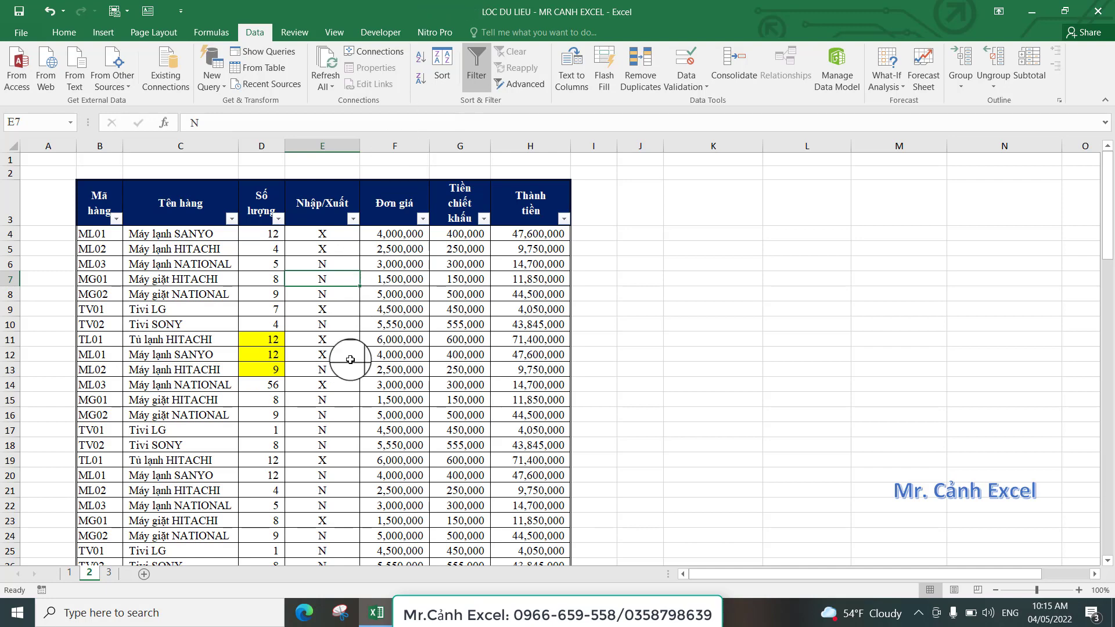
Select cells F6 and G6 in sheet 2's product table, viewed from its header row.
left_click(401, 280)
left_click(420, 268)
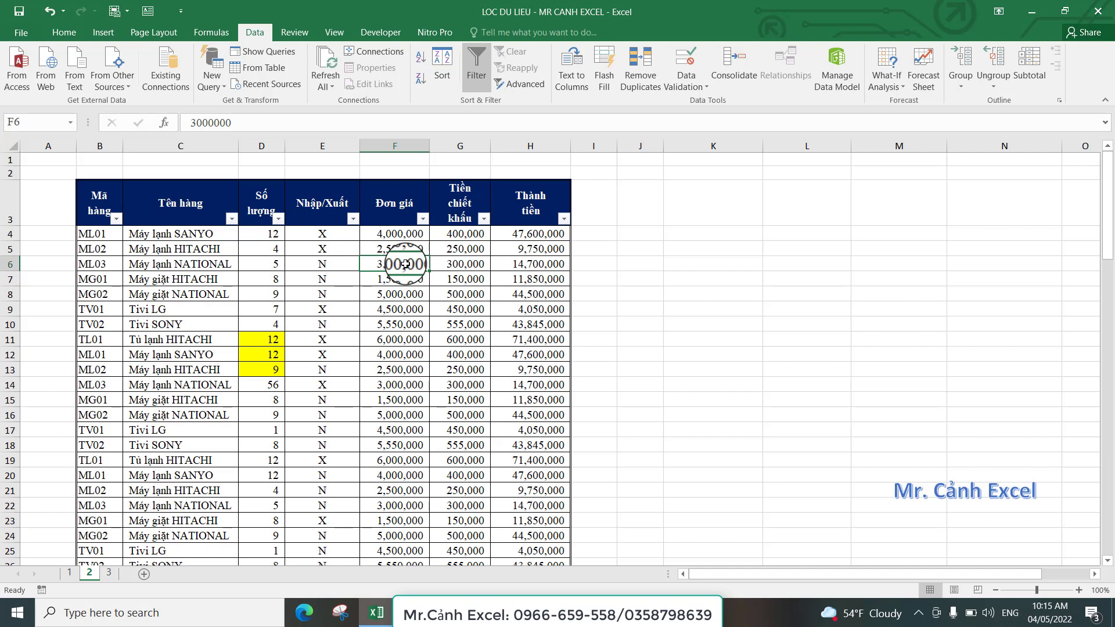
left_click(445, 264)
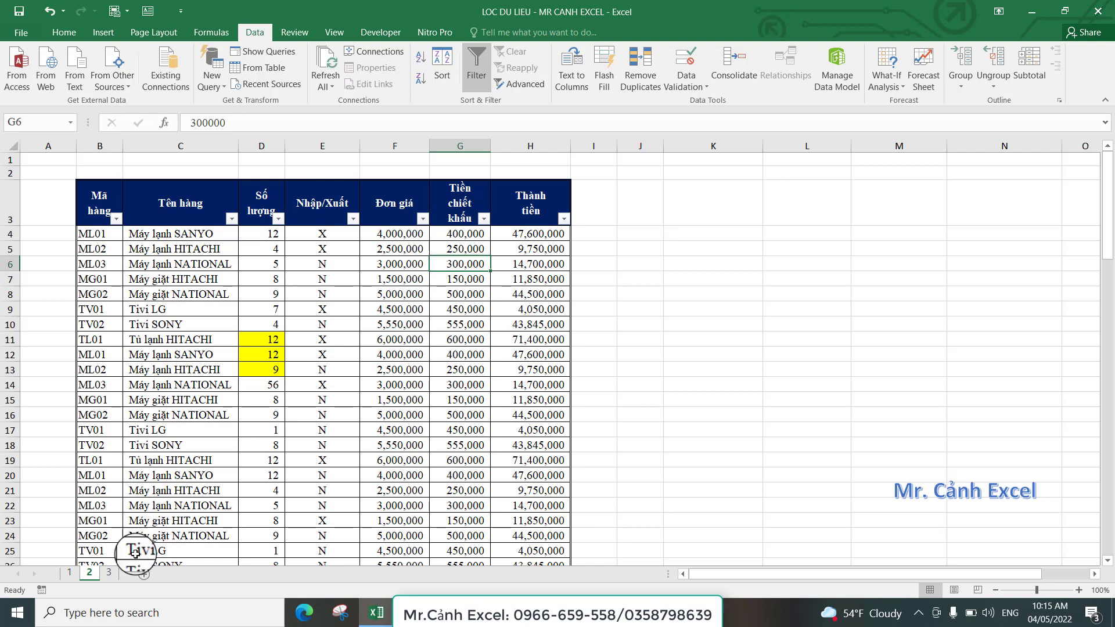
Switch to sheet 3 and scroll up to the top of its goods table.
left_click(110, 574)
left_click(378, 279)
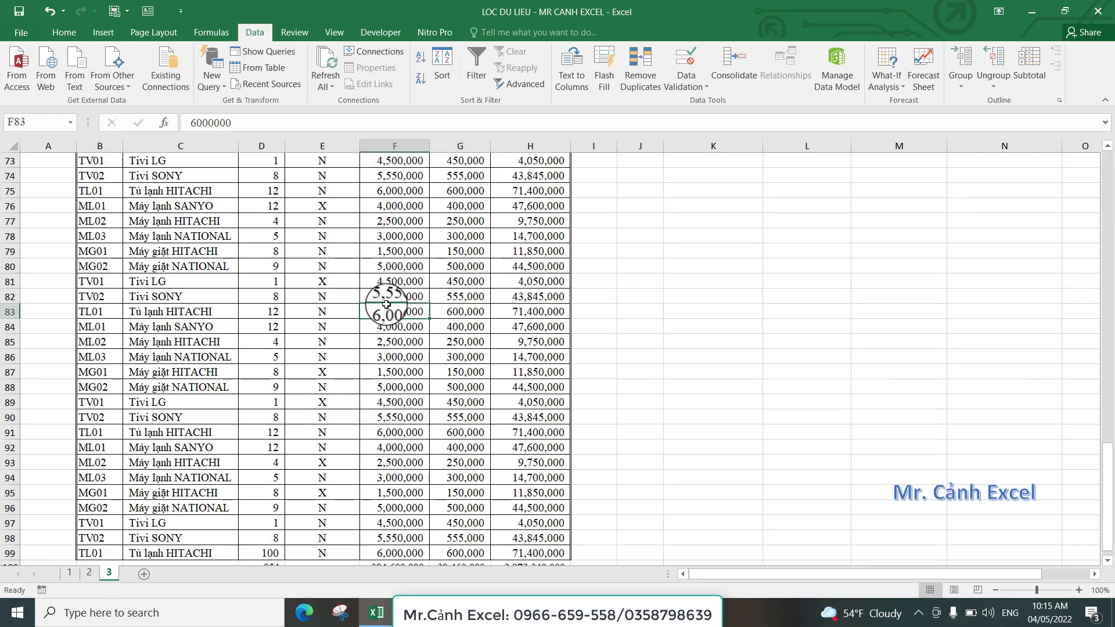
scroll(380, 290, "up", 8)
scroll(384, 305, "up", 2)
scroll(385, 305, "up", 12)
scroll(385, 307, "up", 2)
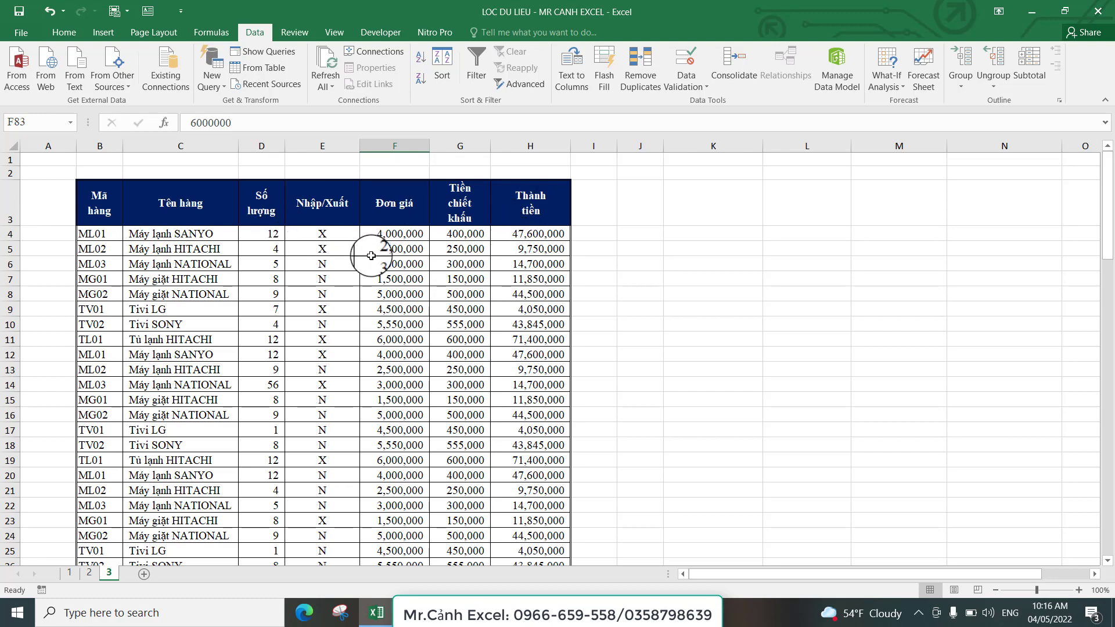
Copy the Nhập/Xuất header from E3 and paste it into K3.
left_click(331, 200)
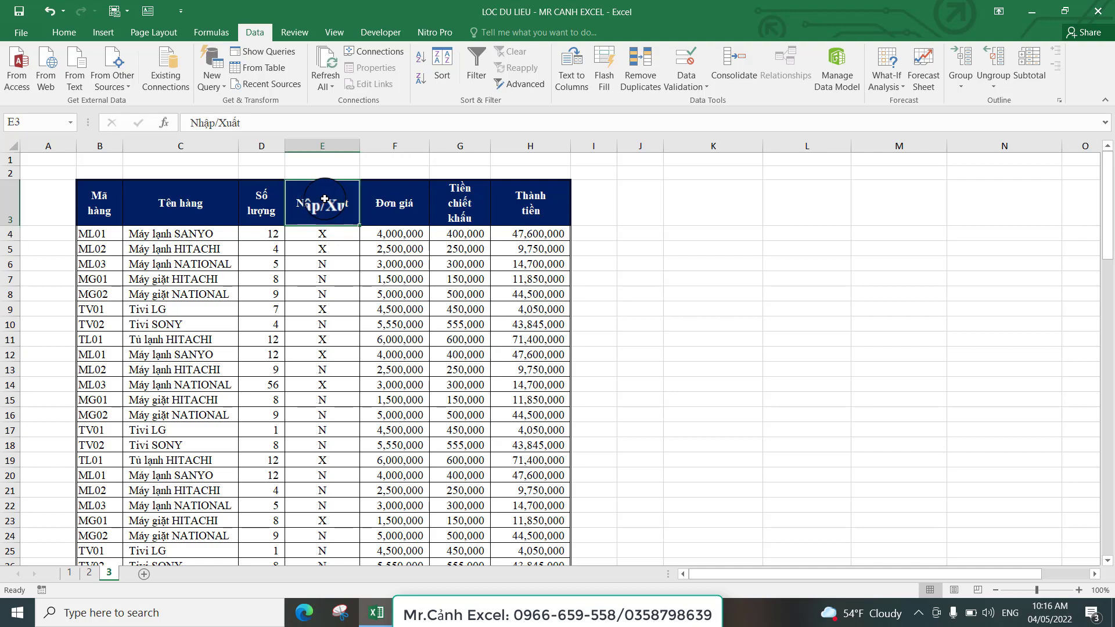
right_click(330, 200)
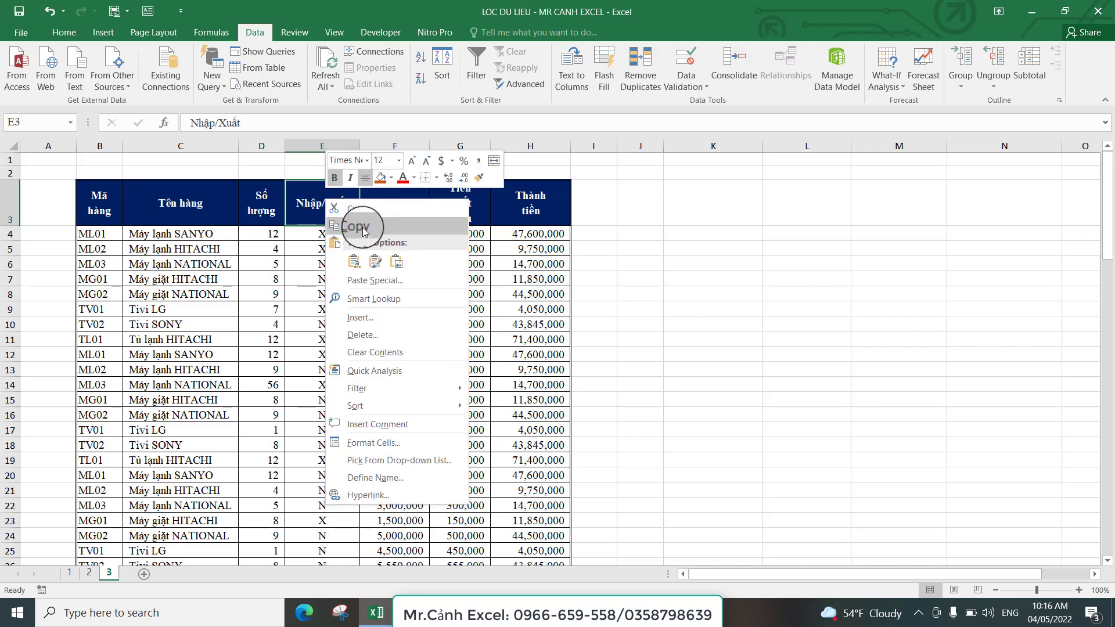
left_click(364, 227)
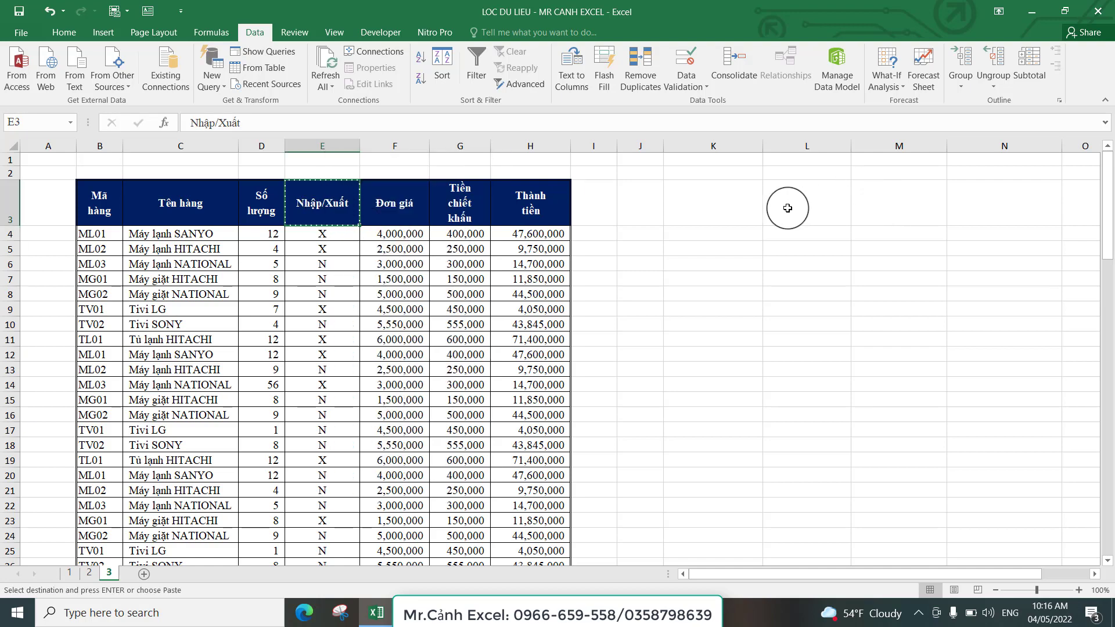
left_click(737, 200)
right_click(734, 200)
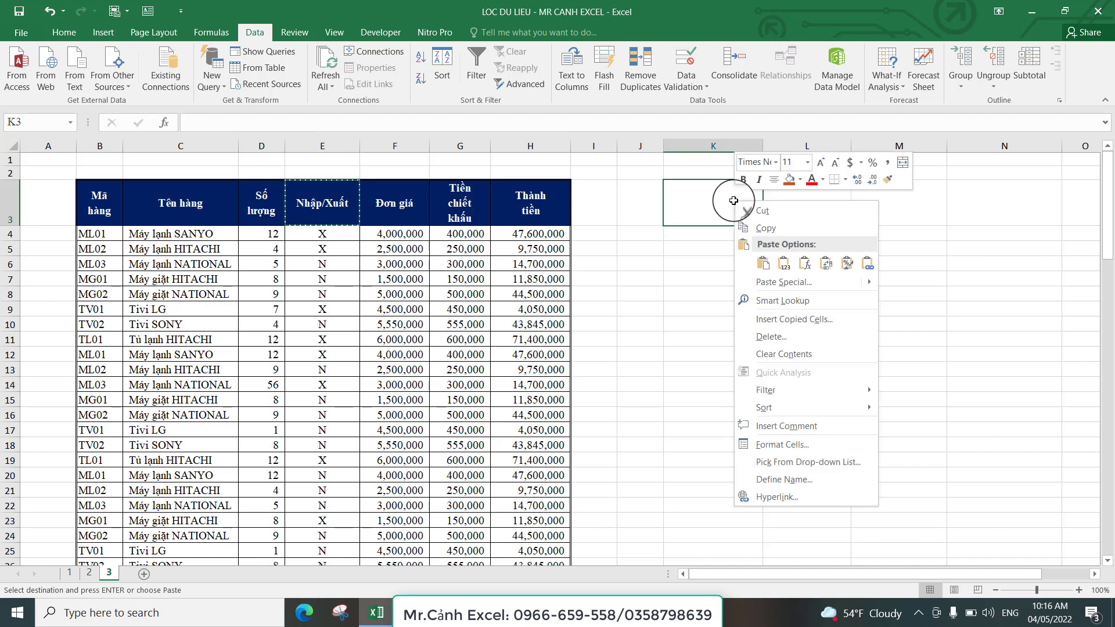
left_click(764, 263)
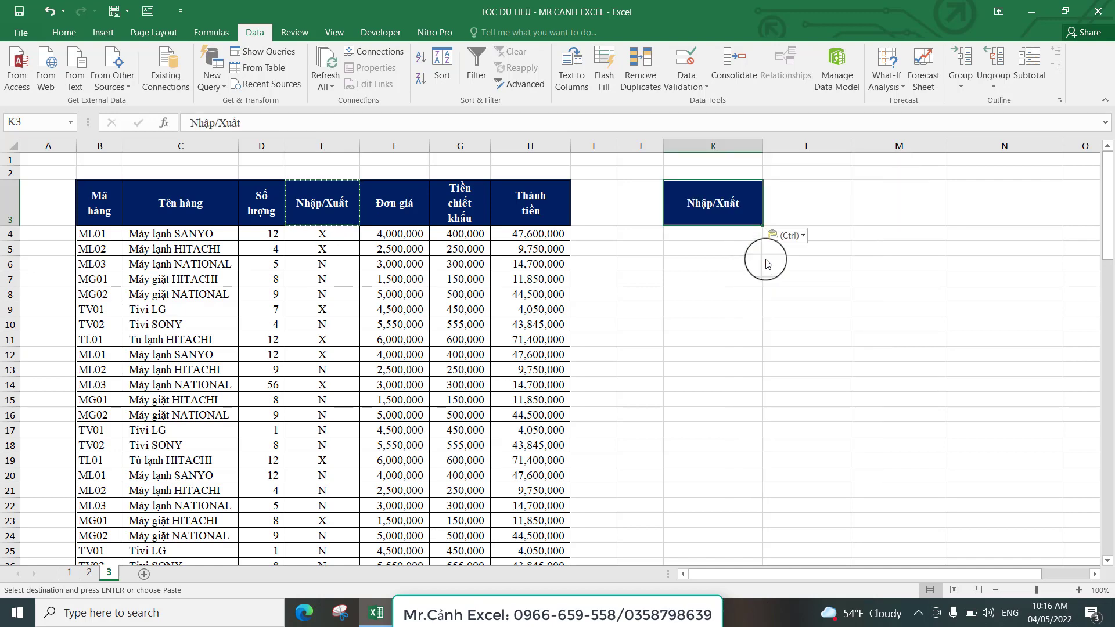
left_click(709, 233)
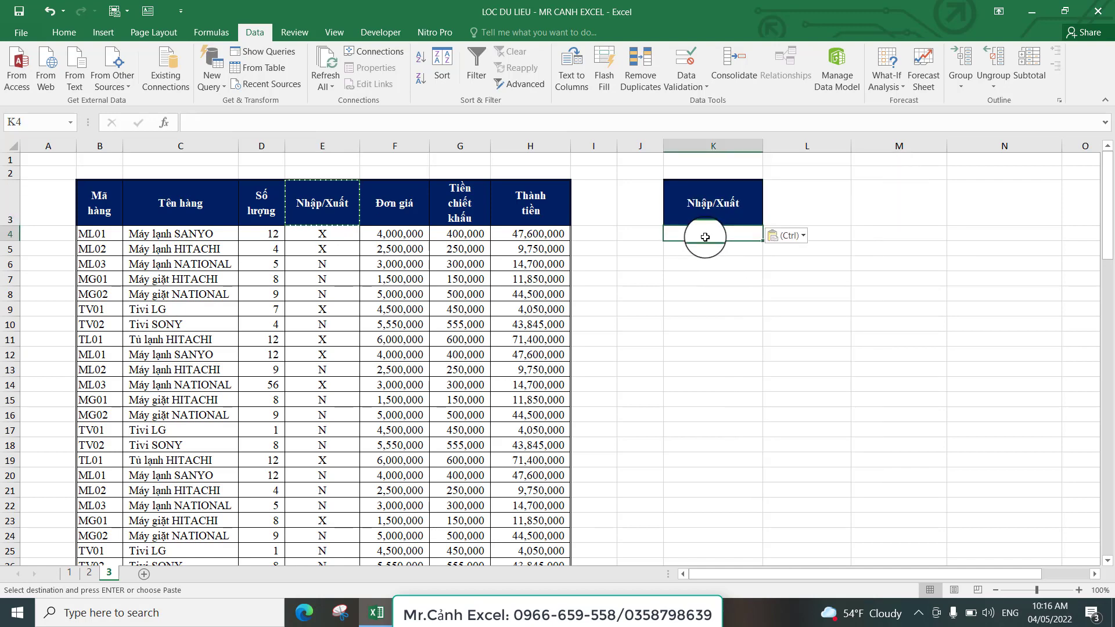
left_click(334, 266)
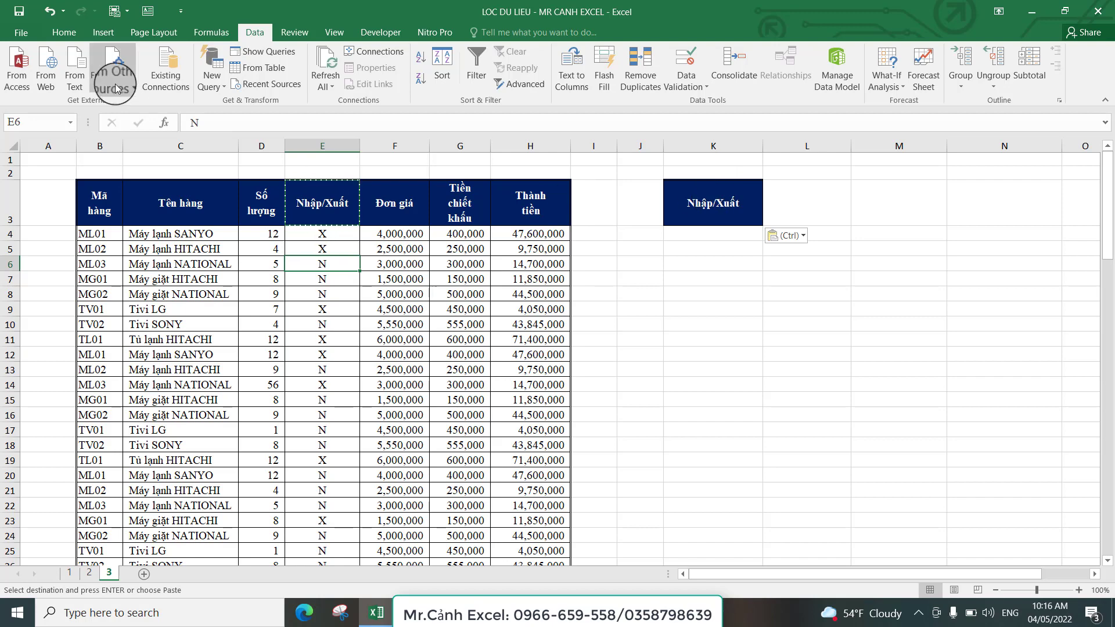
Undo the Nhập/Xuất paste and copy the Số lượng header from D3 into K3.
left_click(50, 10)
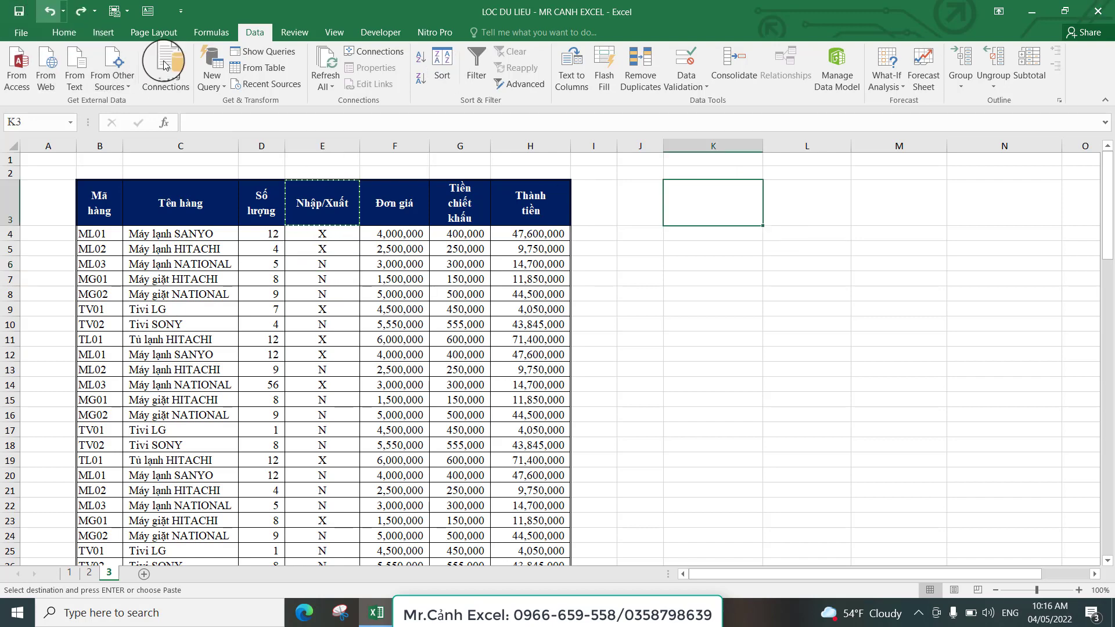
left_click(387, 325)
right_click(262, 206)
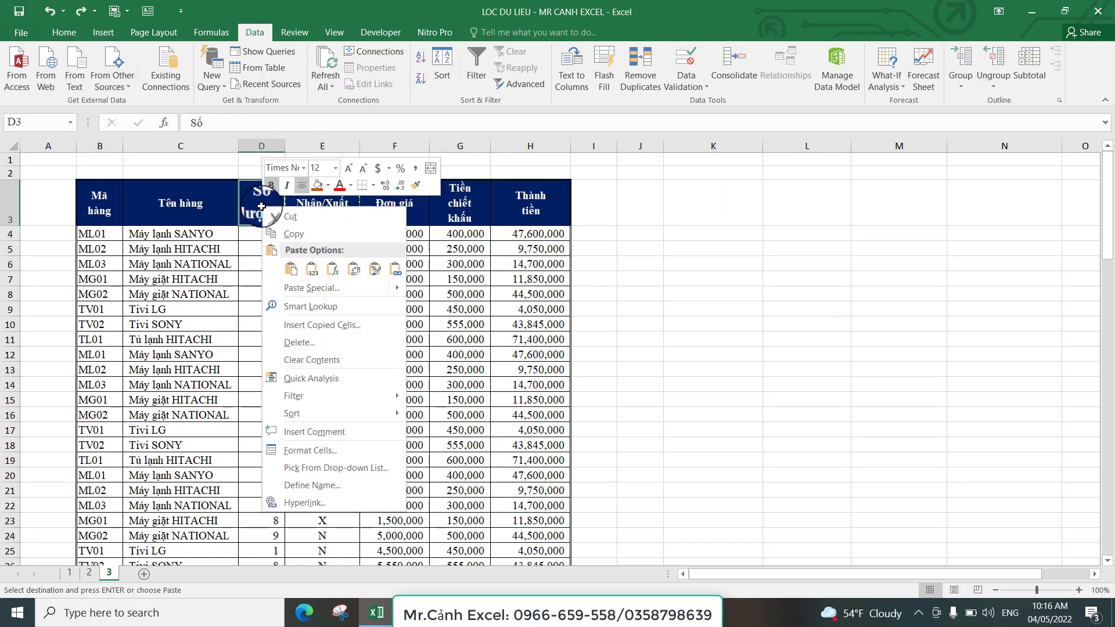
left_click(294, 234)
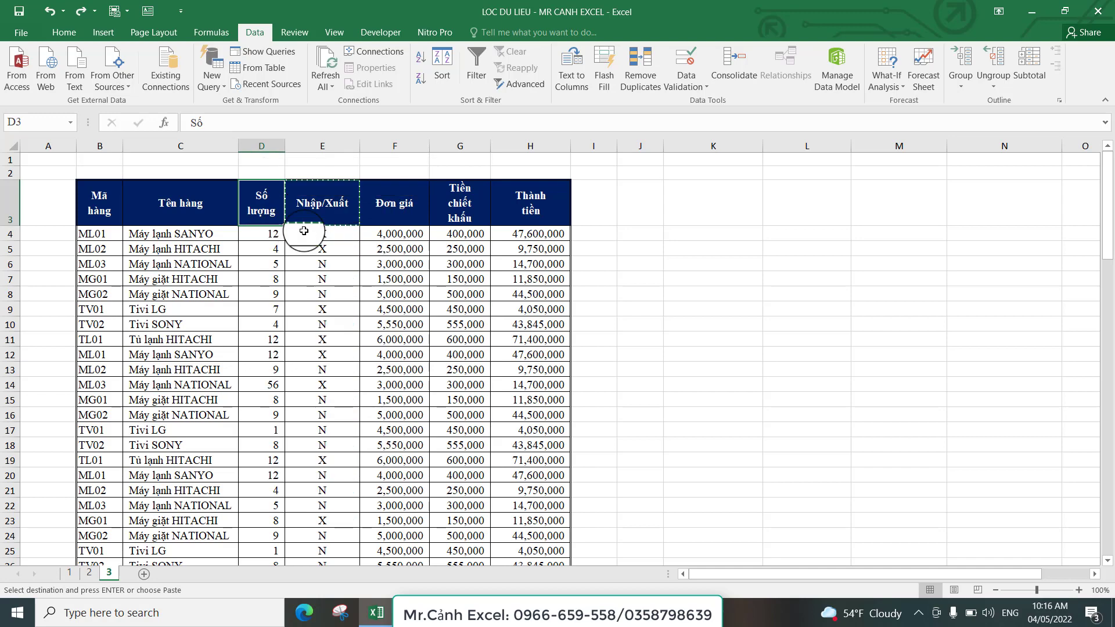
left_click(733, 200)
right_click(733, 201)
left_click(761, 251)
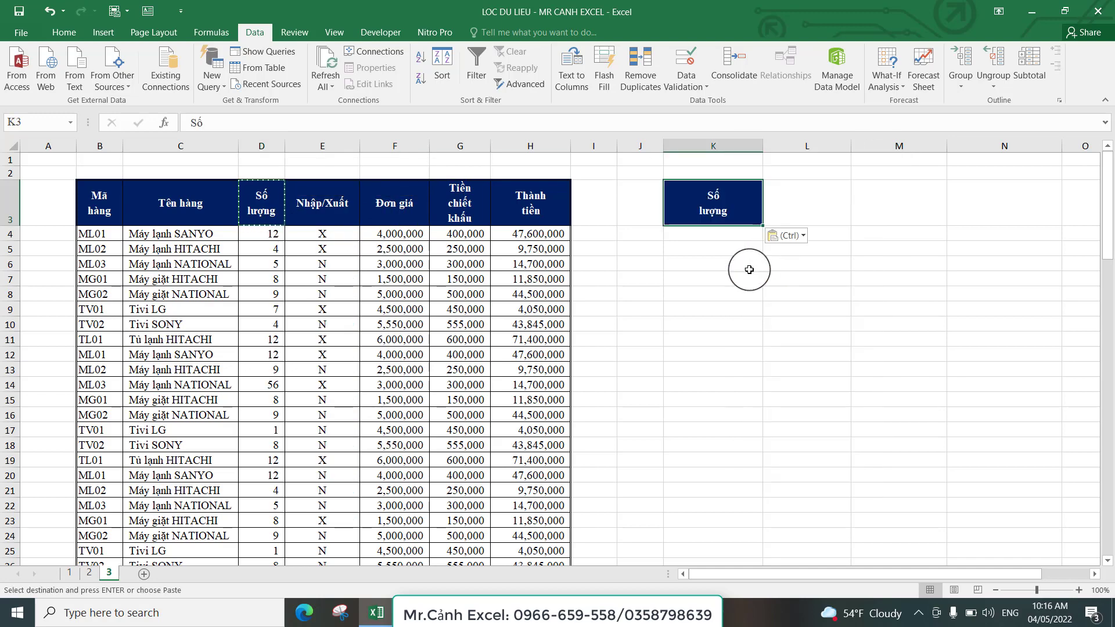
Copy Máy lạnh SANYO from C4 into K4.
left_click(720, 239)
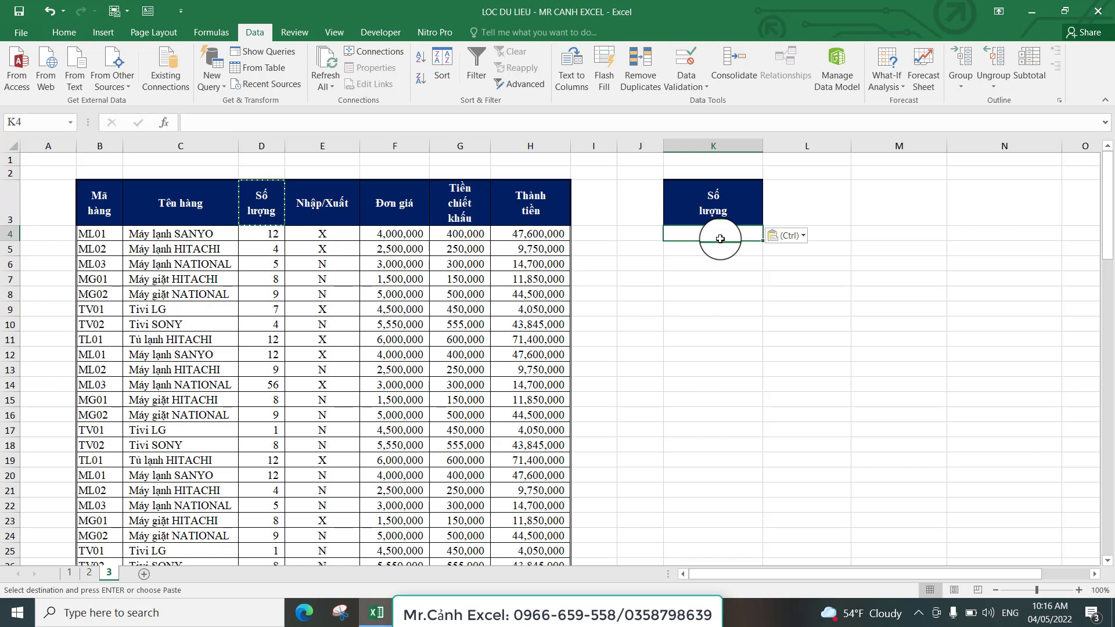
left_click(189, 233)
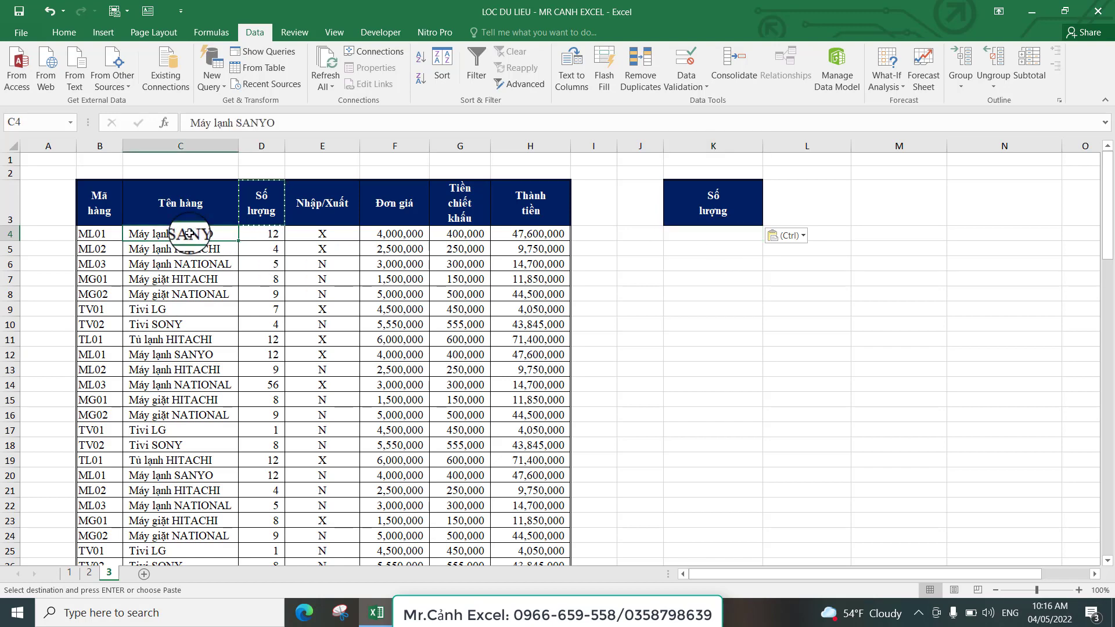
right_click(189, 234)
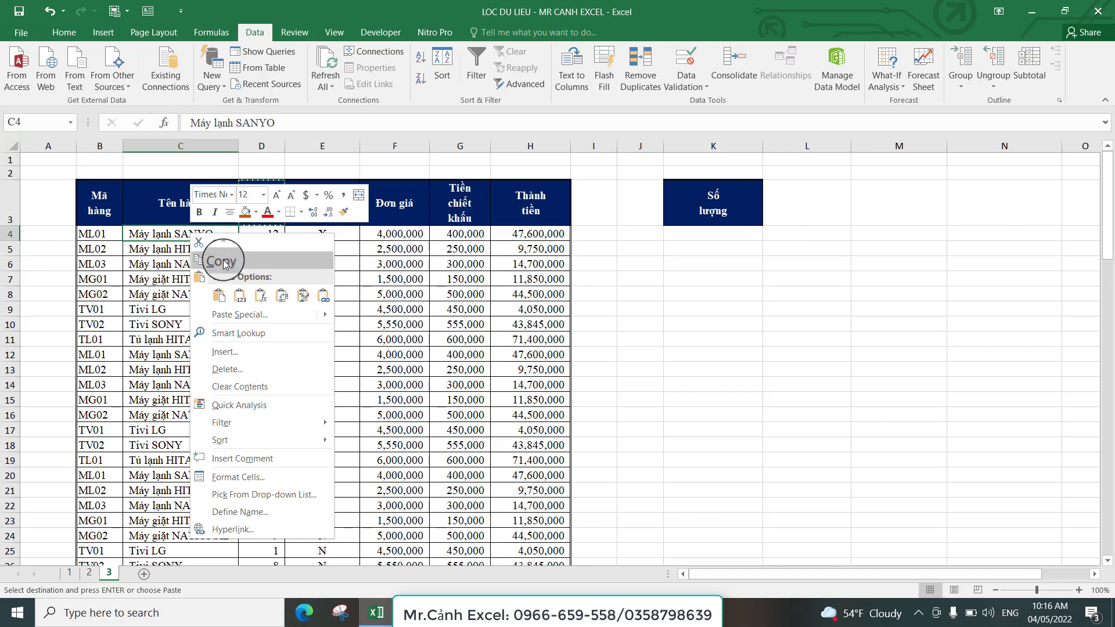
left_click(223, 260)
right_click(690, 232)
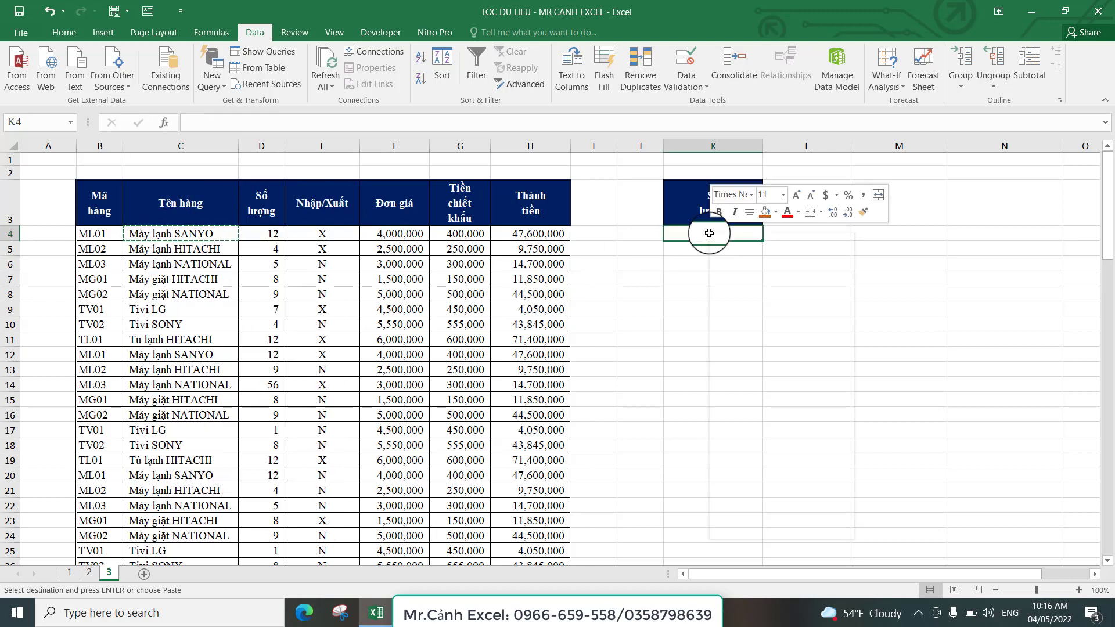
key("Escape")
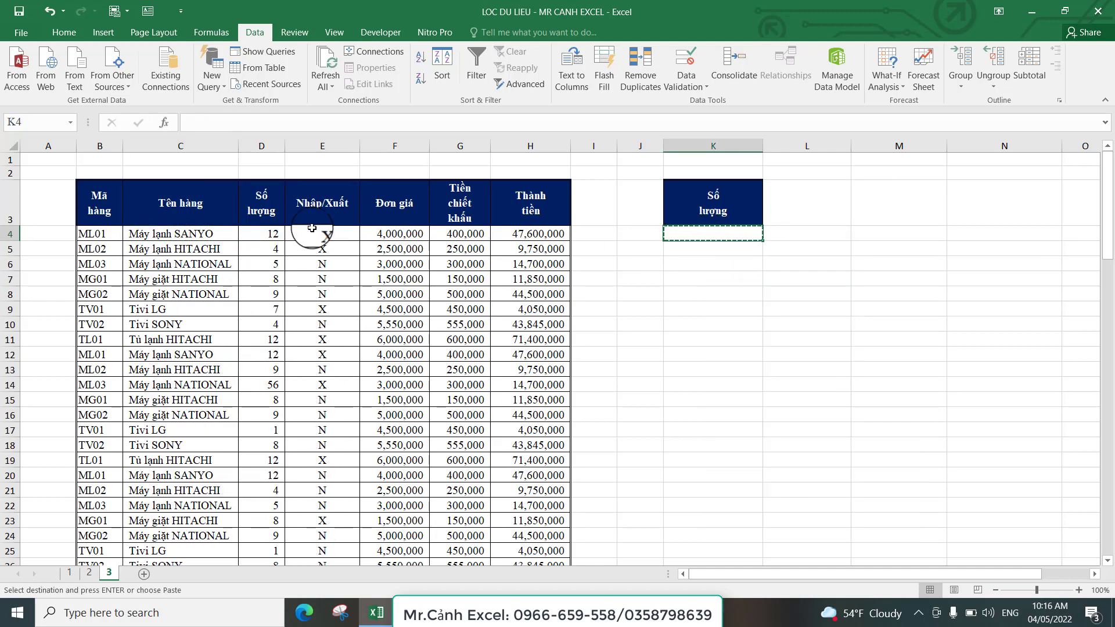
left_click(194, 234)
right_click(194, 235)
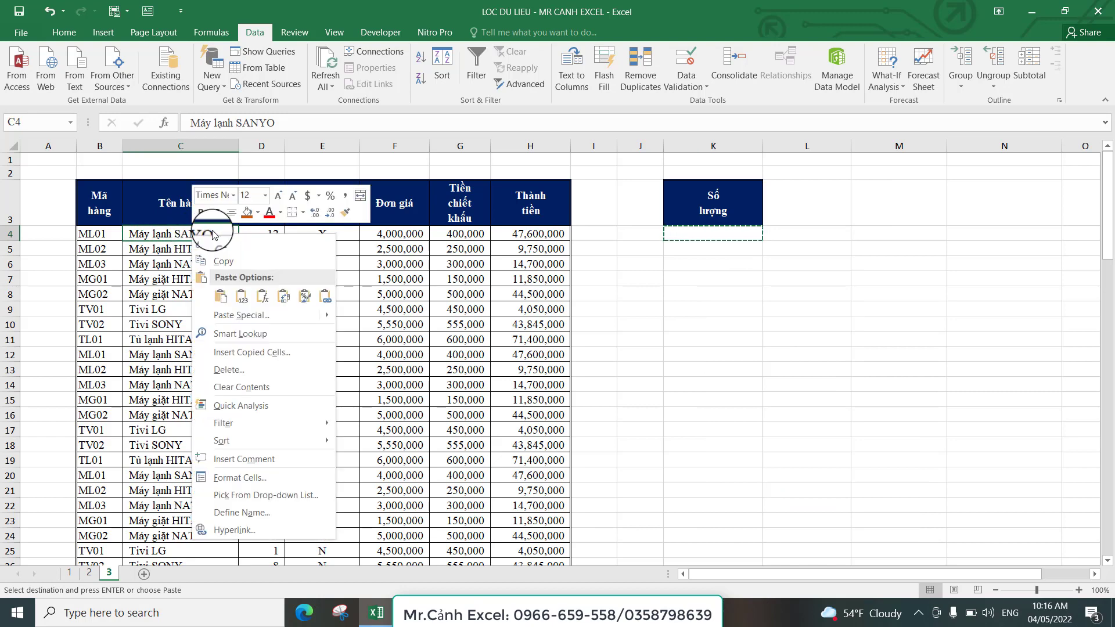
left_click(225, 262)
left_click(721, 236)
right_click(723, 235)
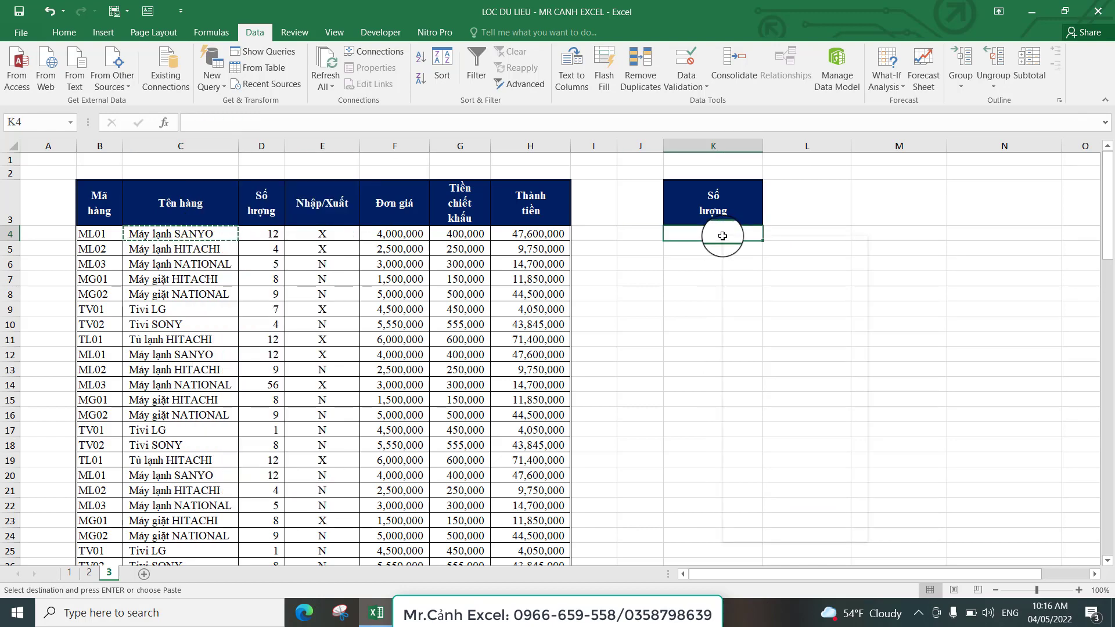
left_click(746, 293)
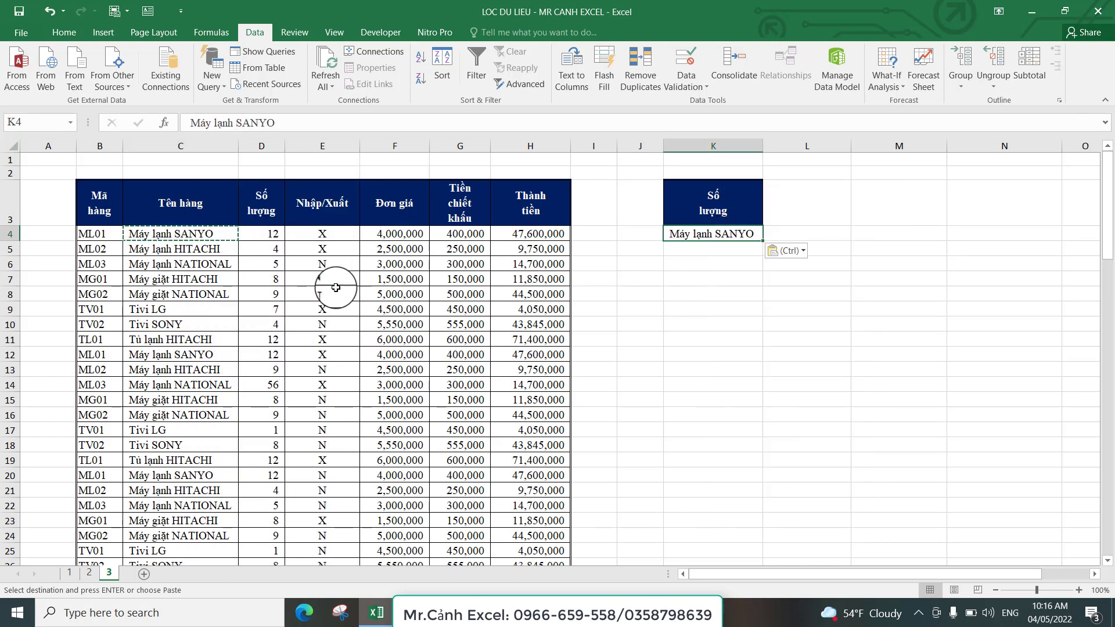
Copy Máy giặt HITACHI from C7 into K5.
left_click(187, 279)
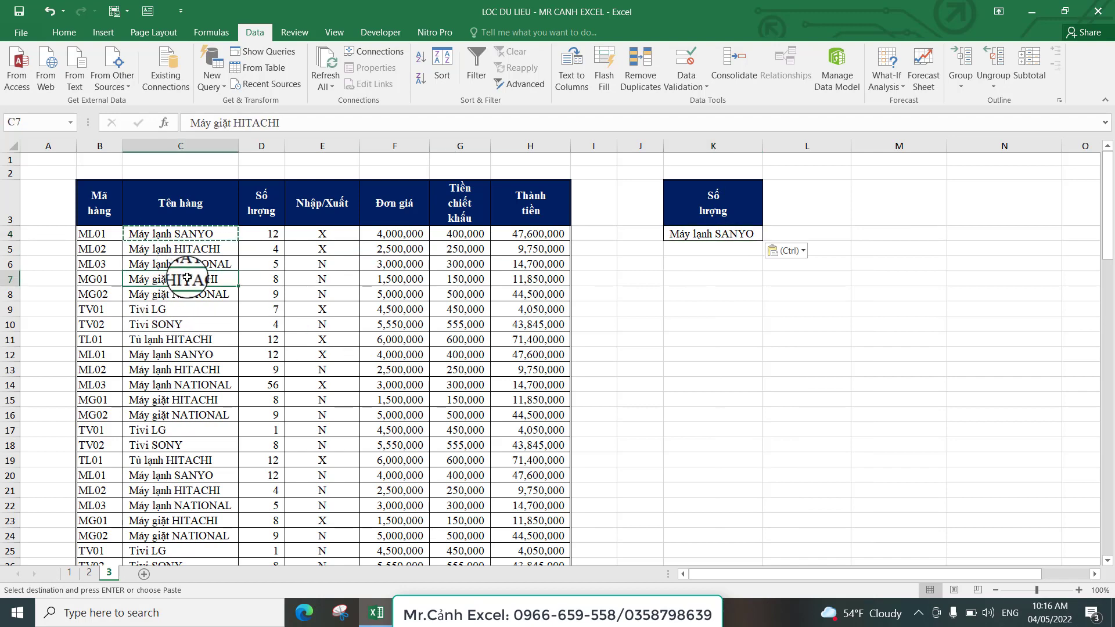
right_click(187, 278)
left_click(237, 301)
left_click(707, 253)
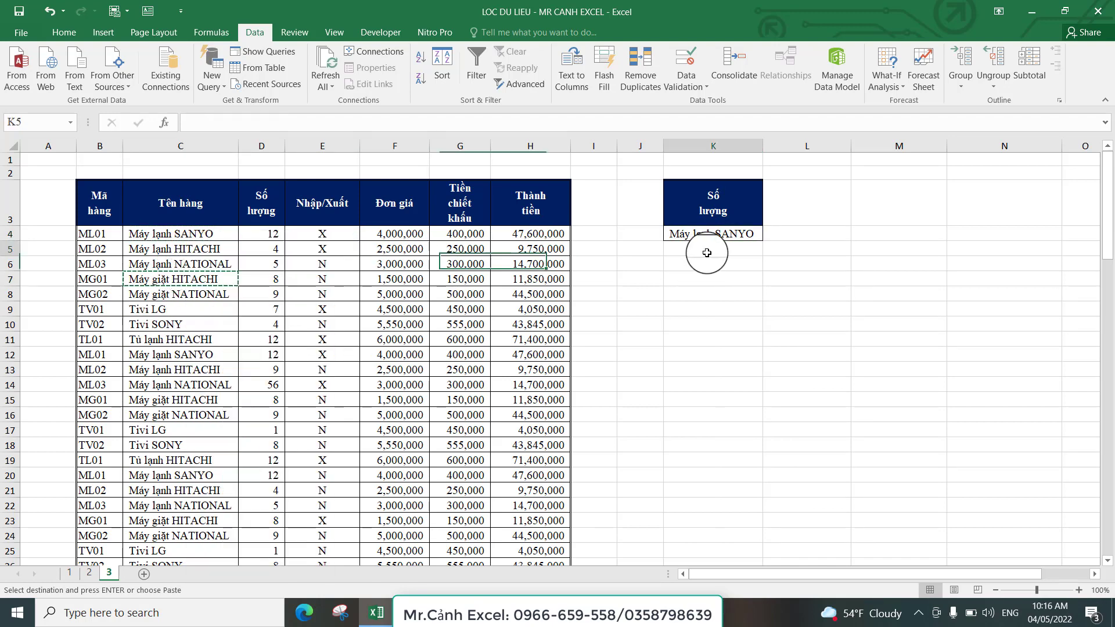
right_click(707, 251)
left_click(736, 309)
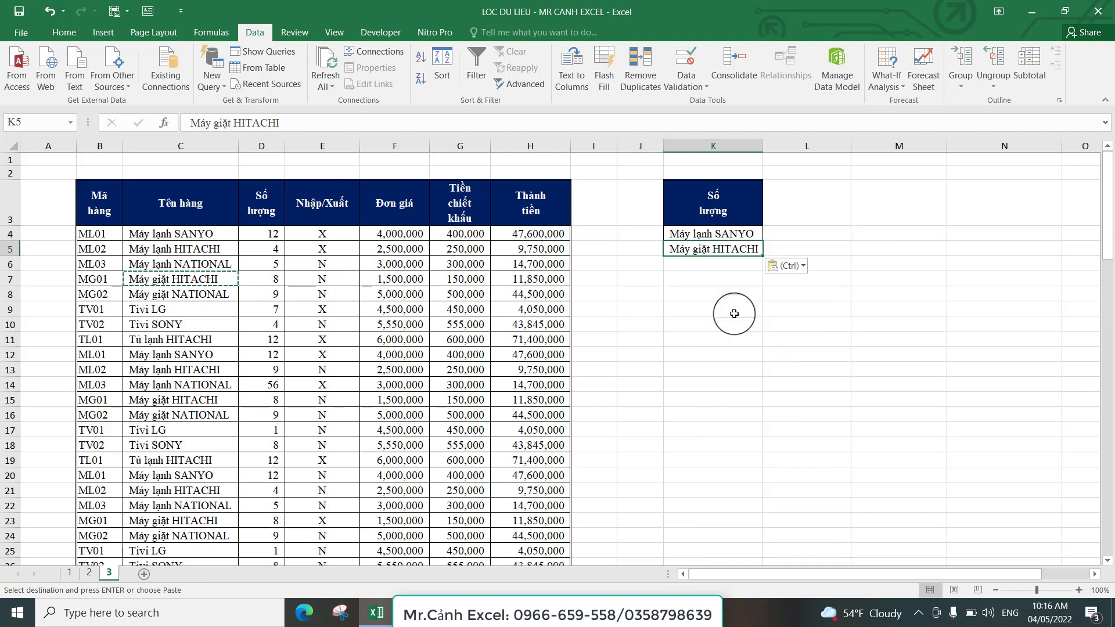
left_click(734, 323)
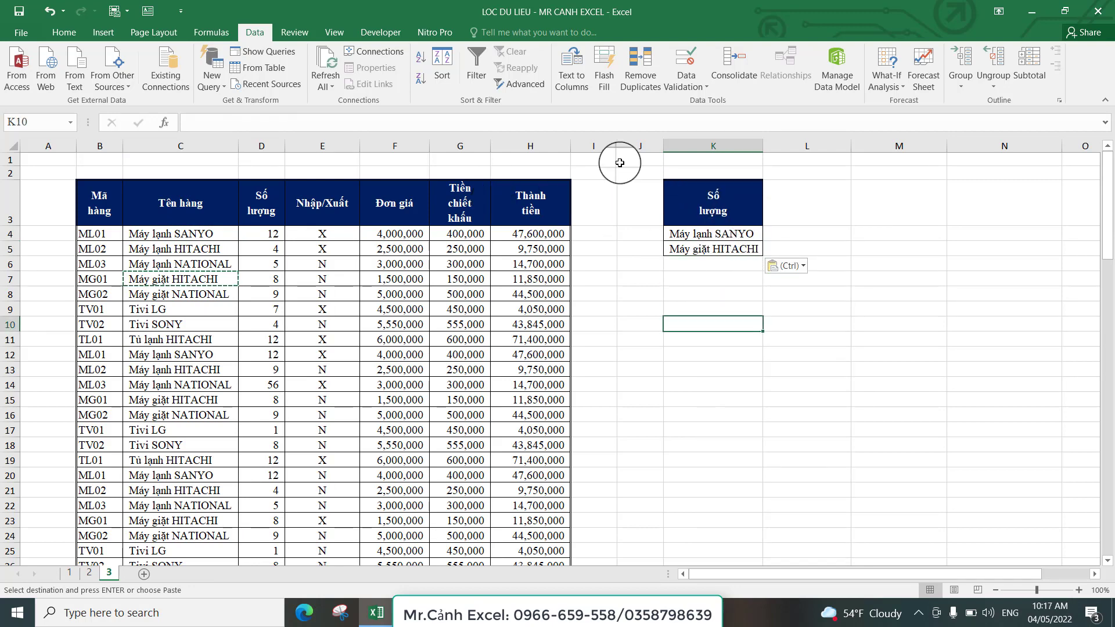
Replace the K3 header with Tên hàng copied from C3.
left_click(177, 203)
right_click(201, 203)
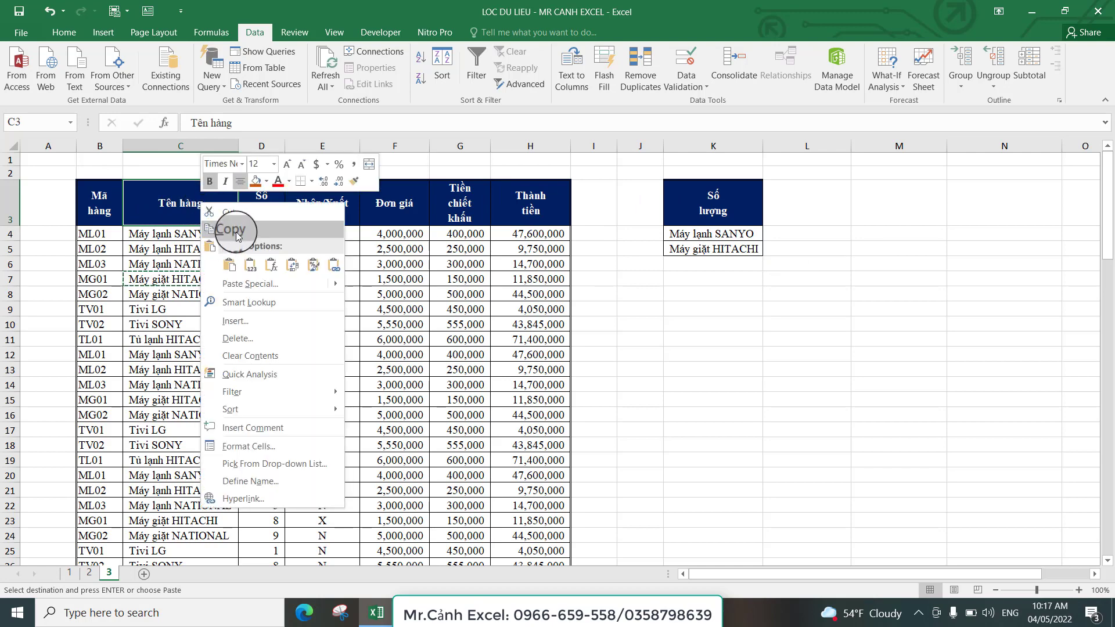
left_click(235, 231)
left_click(703, 197)
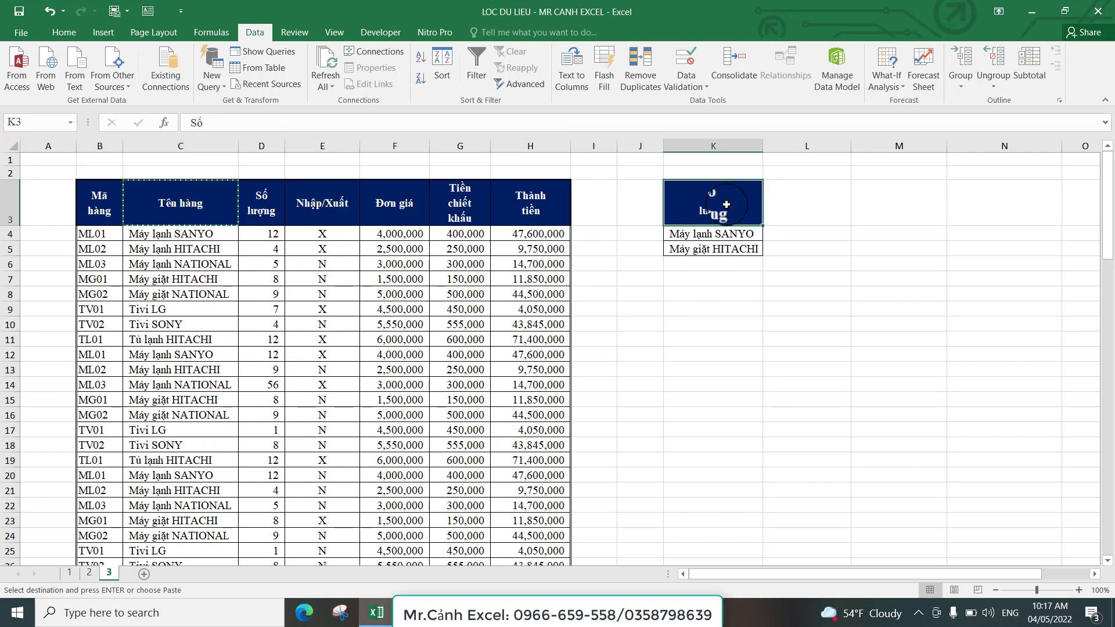
right_click(737, 216)
left_click(754, 266)
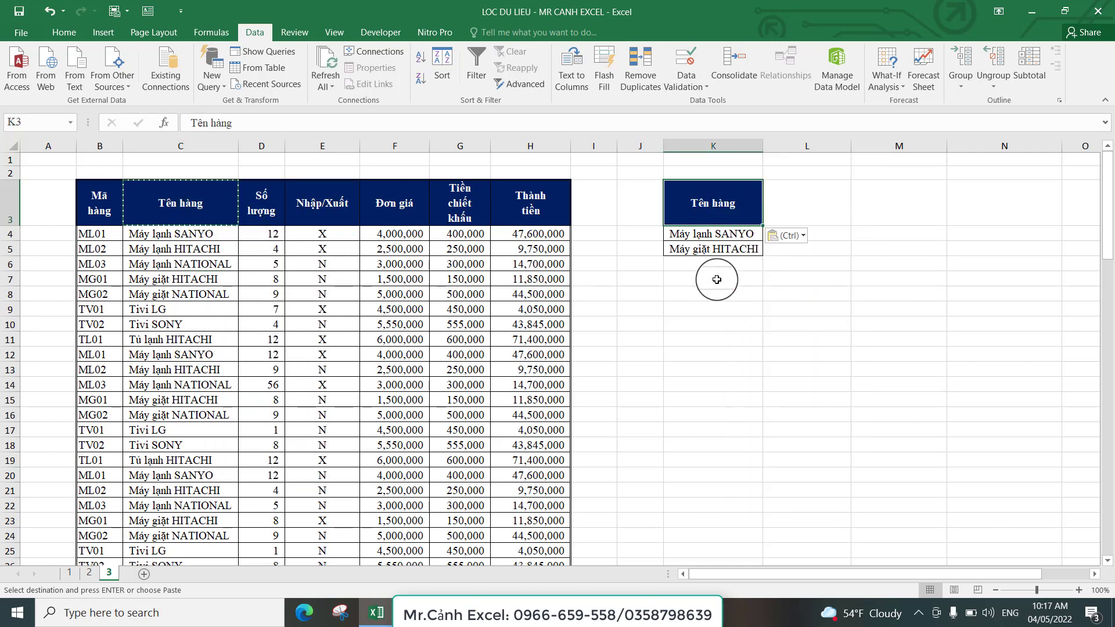
Check the Máy lạnh SANYO and Máy giặt HITACHI criteria in K4:K5 against the product names.
left_click_drag(704, 235, 713, 249)
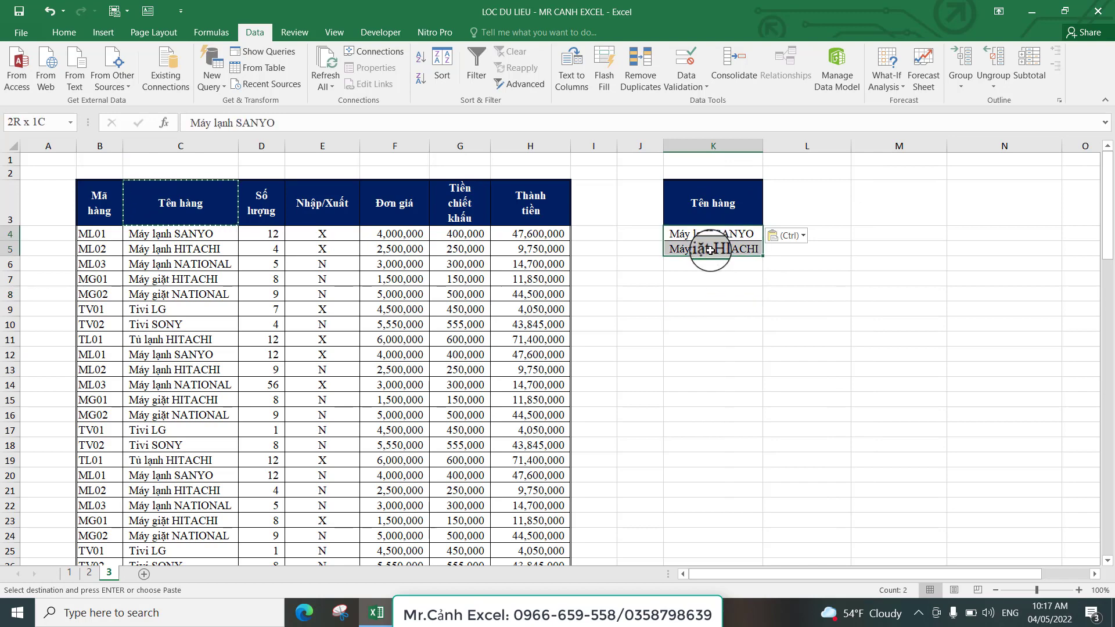
left_click(169, 249)
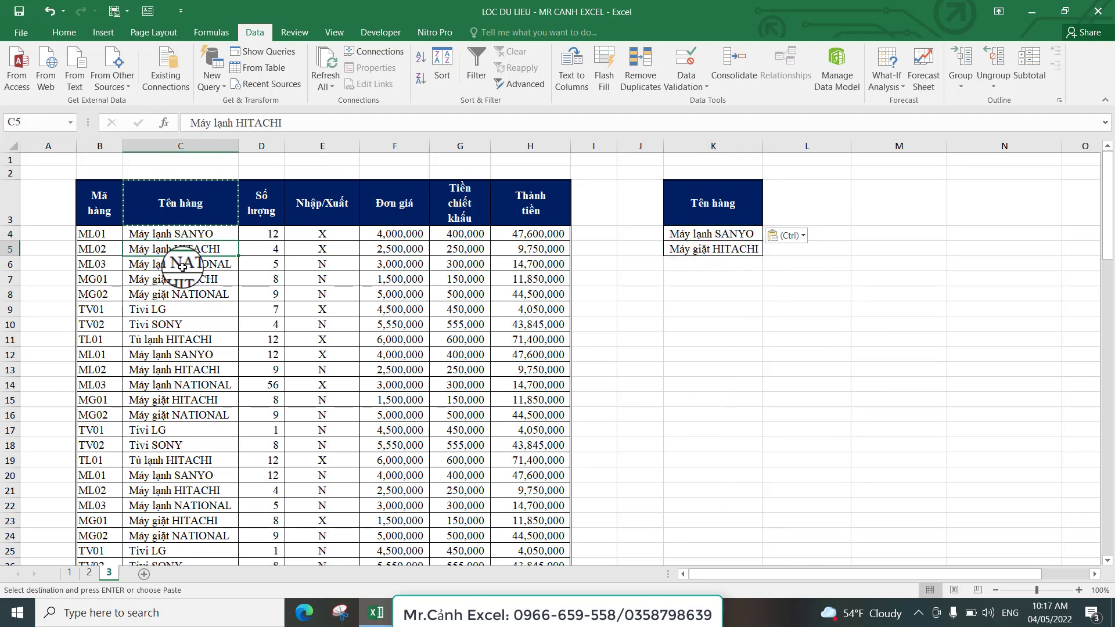
left_click(678, 291)
left_click(719, 238)
left_click_drag(720, 242, 714, 250)
left_click(698, 290)
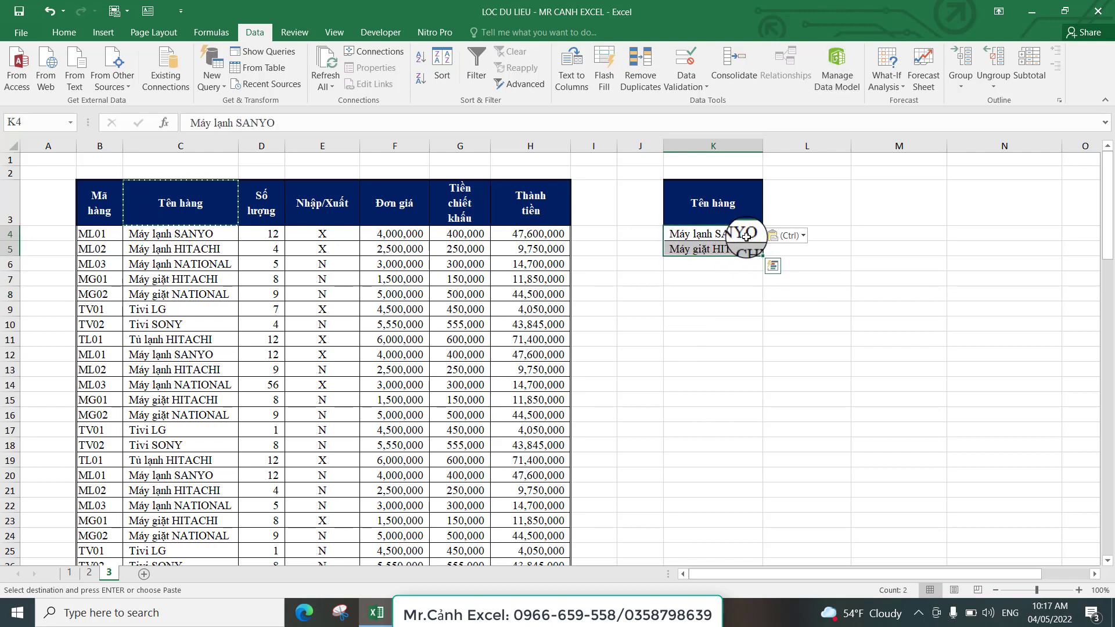
left_click(720, 249)
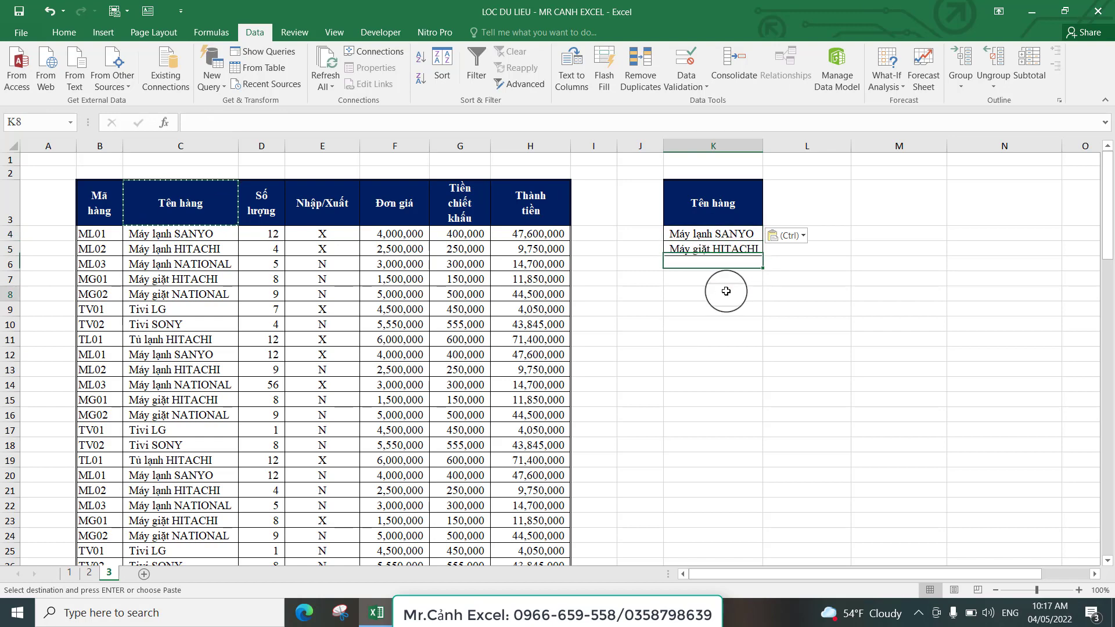
left_click(727, 291)
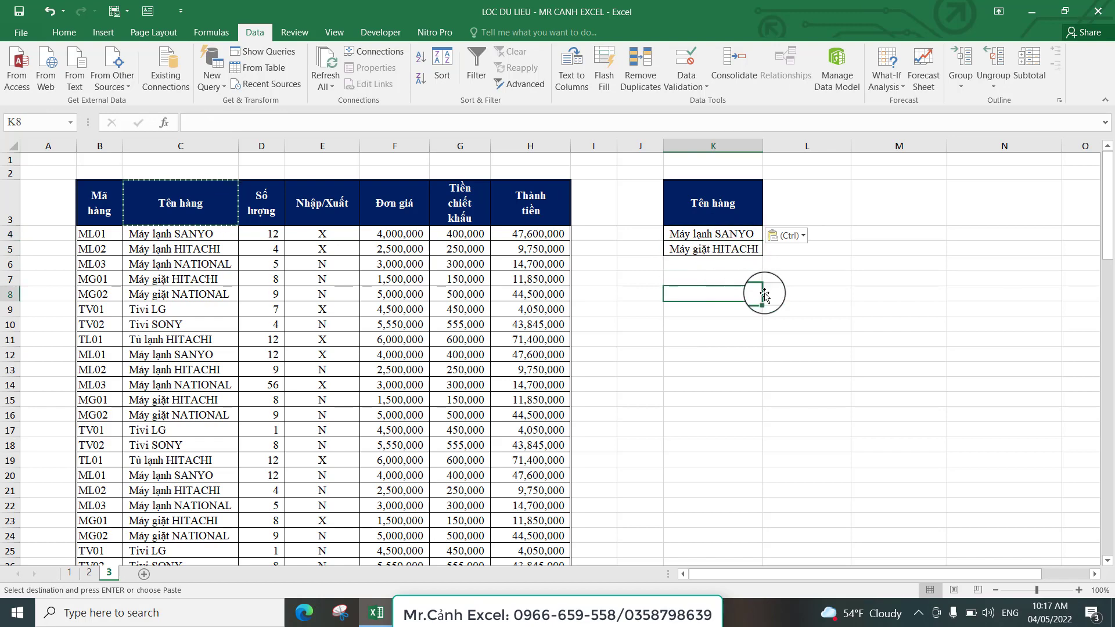
Copy Tivi LG from C9 into K6.
left_click(171, 311)
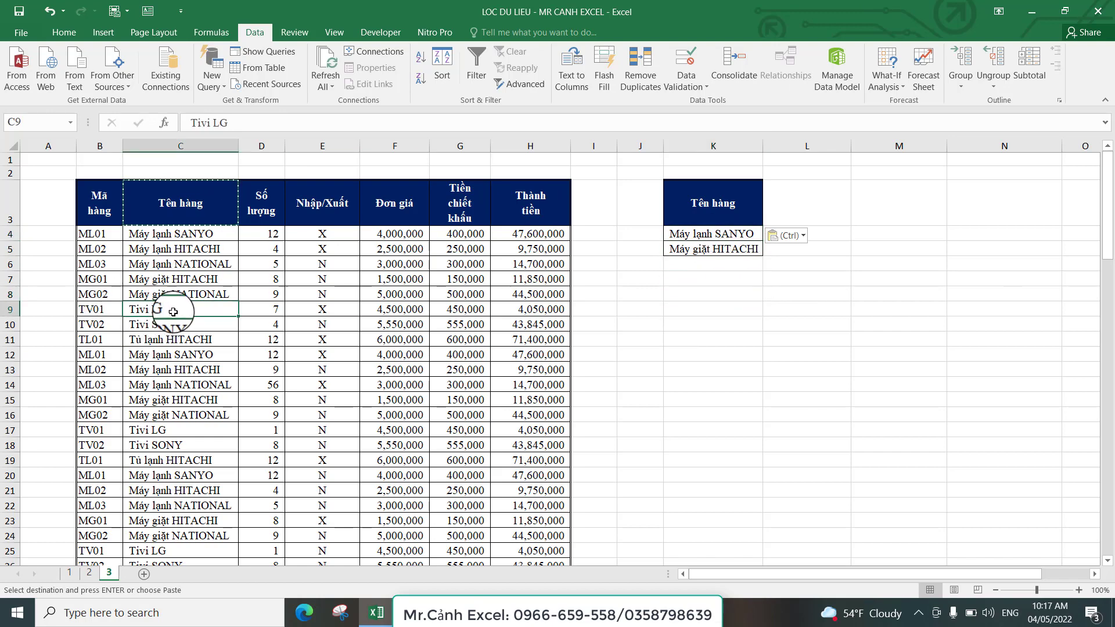
right_click(183, 312)
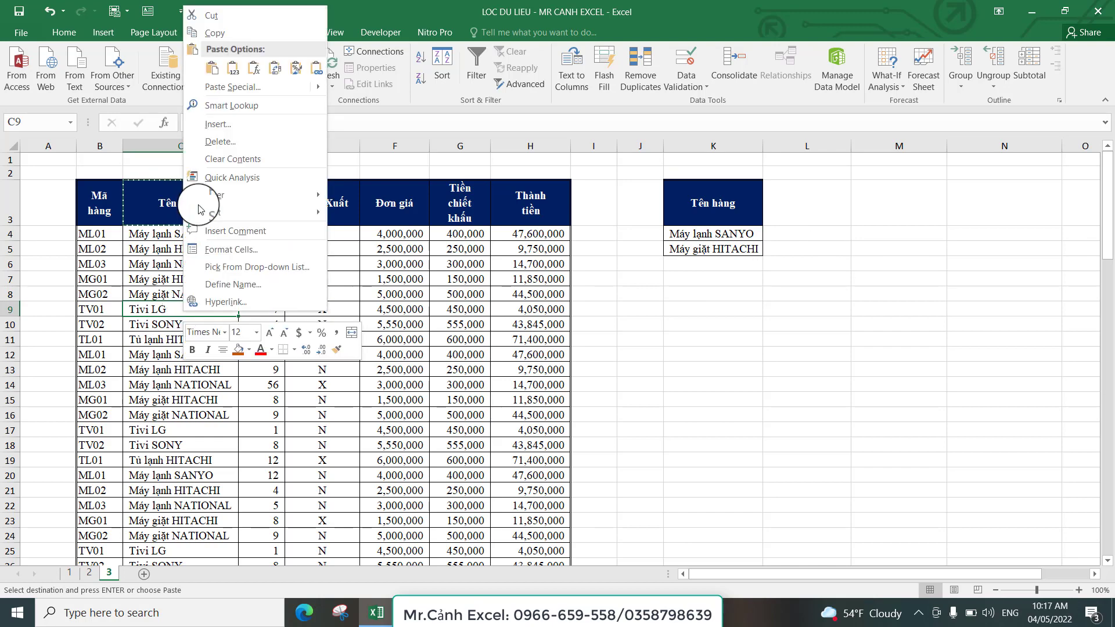
left_click(212, 33)
left_click(724, 262)
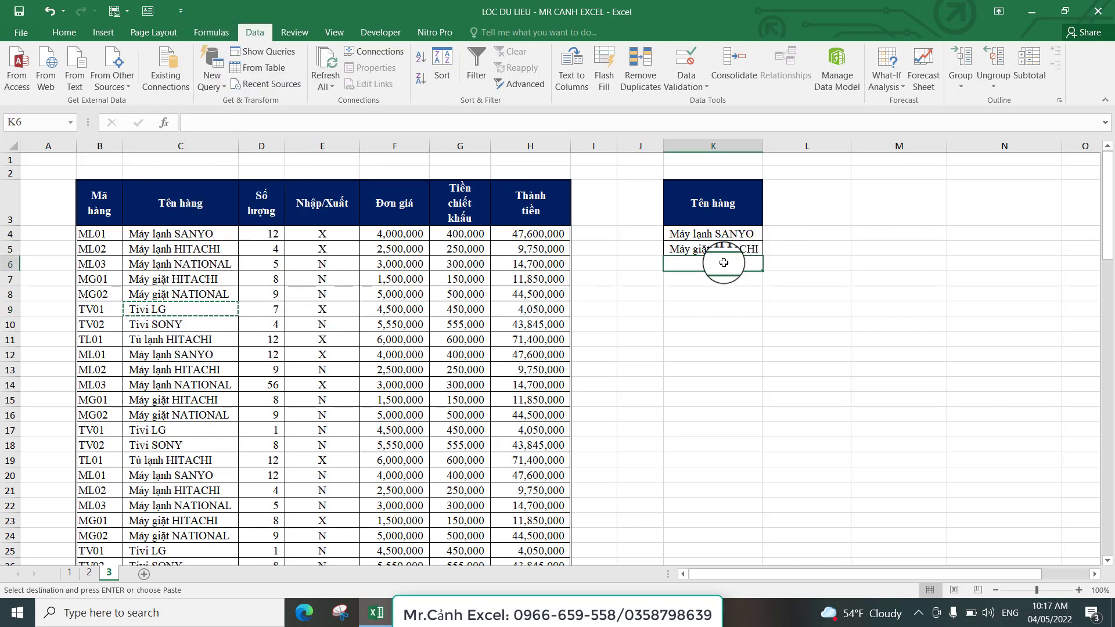
right_click(724, 262)
left_click(754, 327)
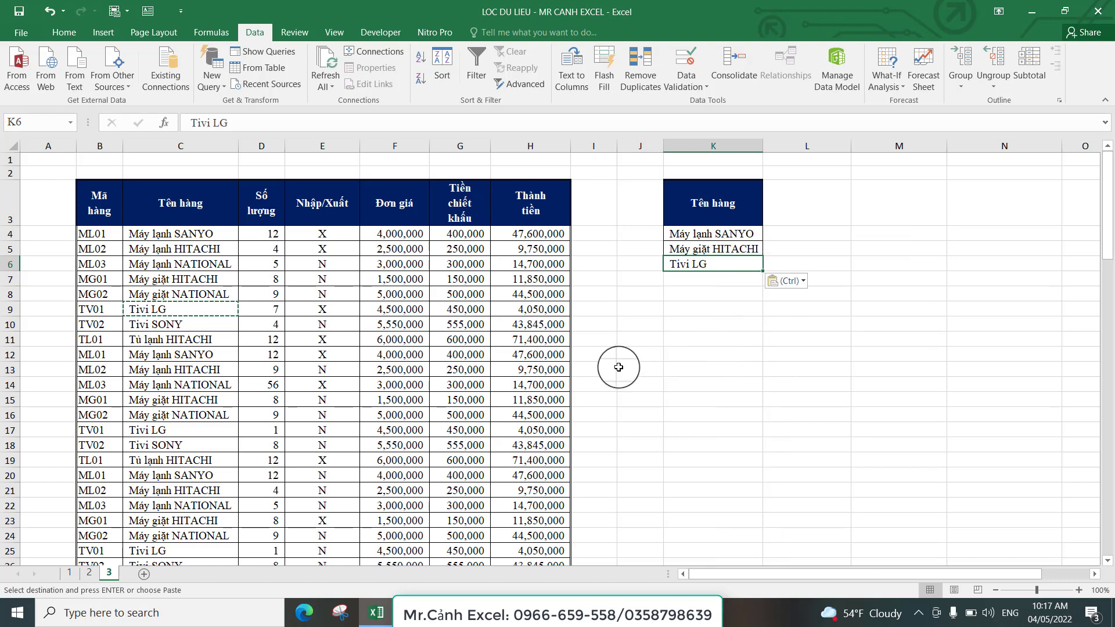
left_click(733, 311)
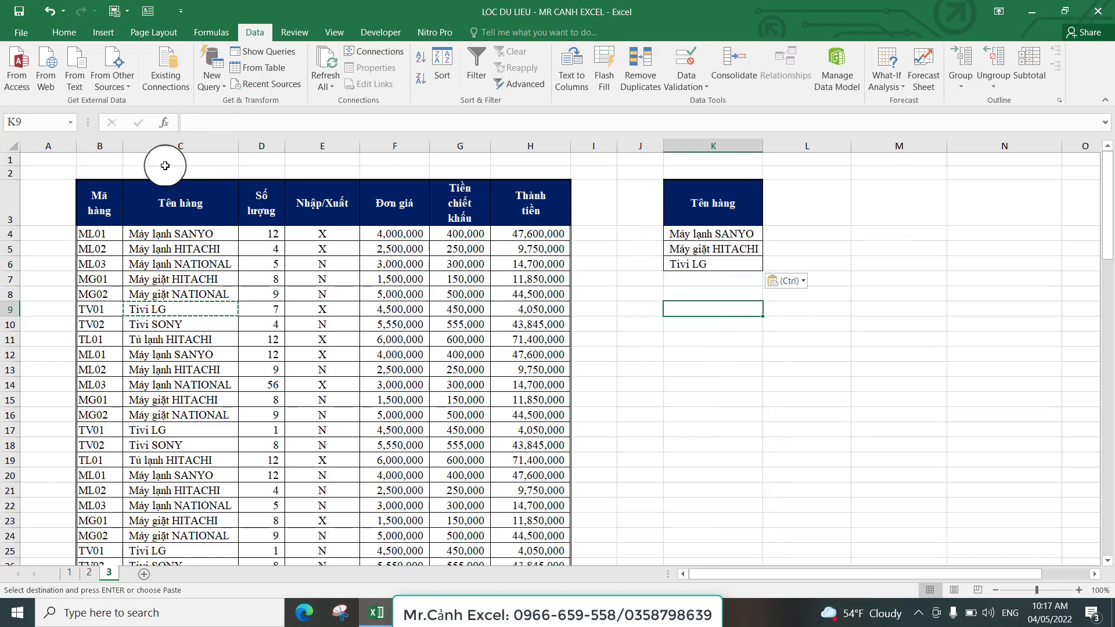
Review the criteria list K3:K6 against the Tên hàng column of the table.
left_click(190, 206)
left_click(719, 206)
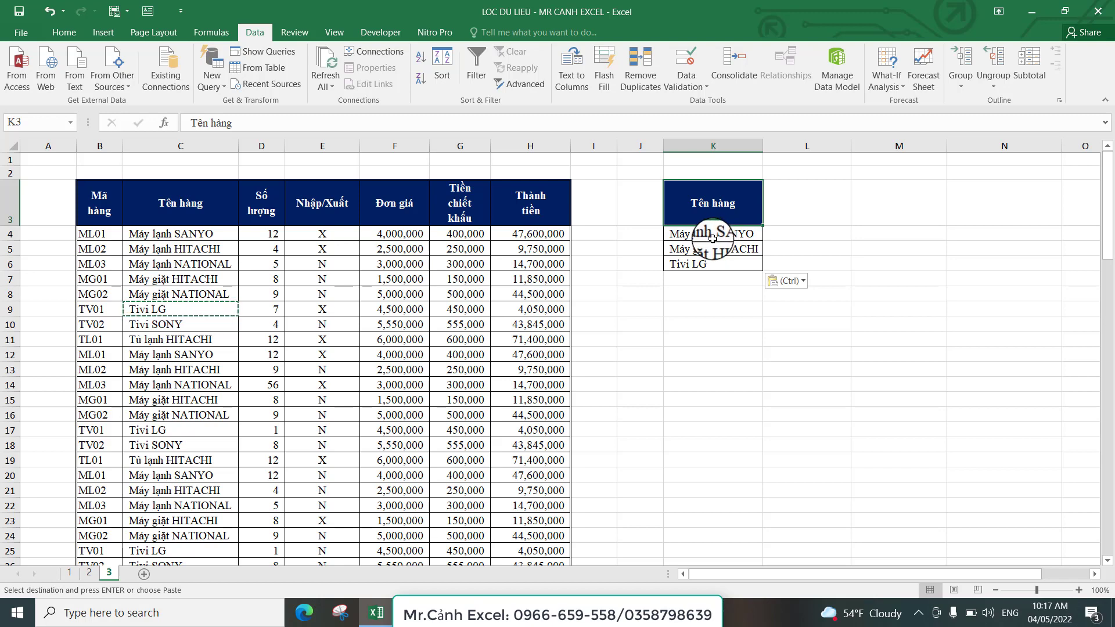
left_click_drag(713, 239, 718, 258)
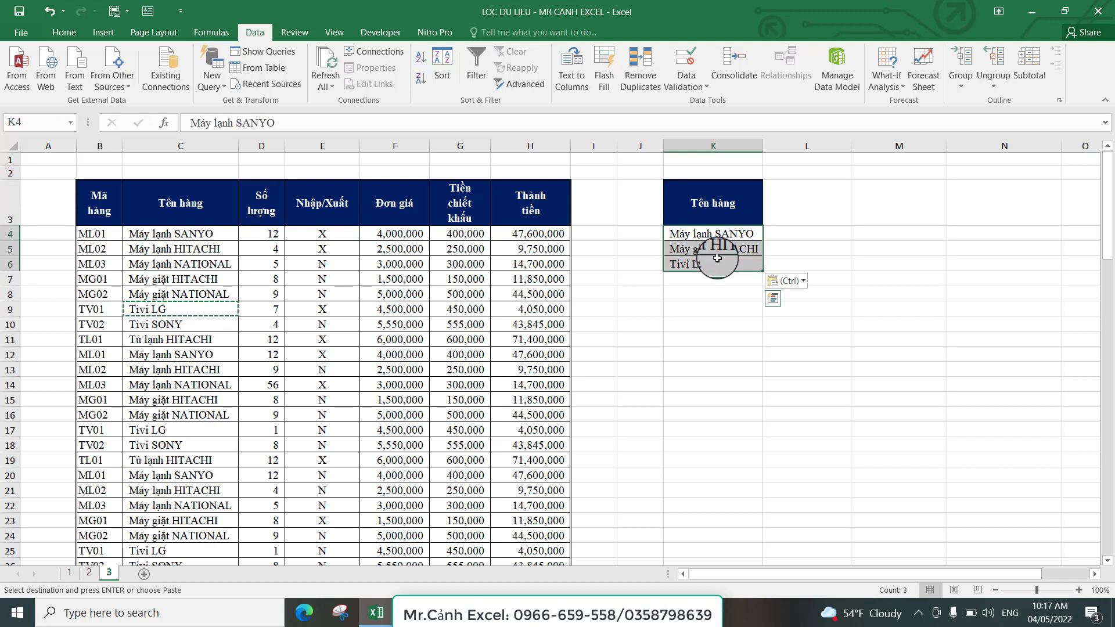
left_click(192, 264)
left_click(719, 264)
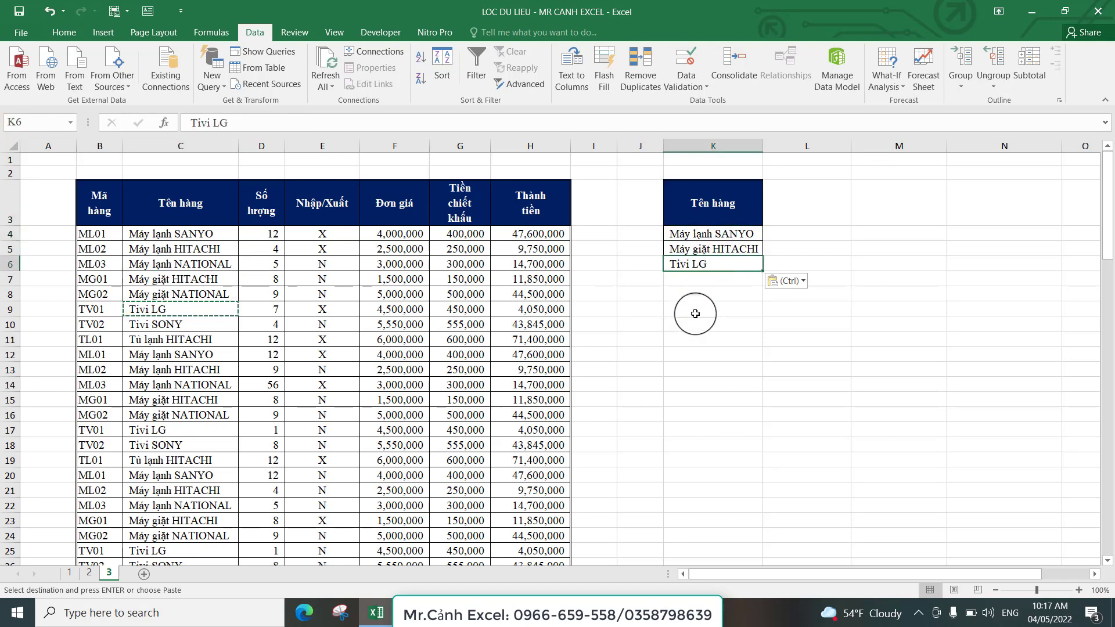
left_click(688, 340)
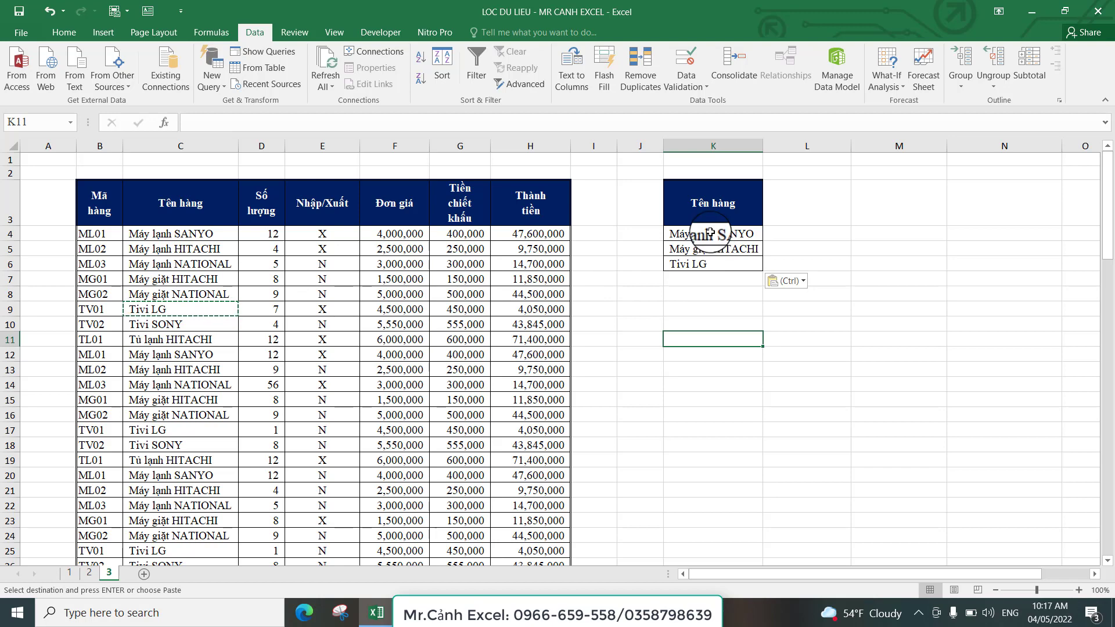
left_click_drag(710, 233, 705, 265)
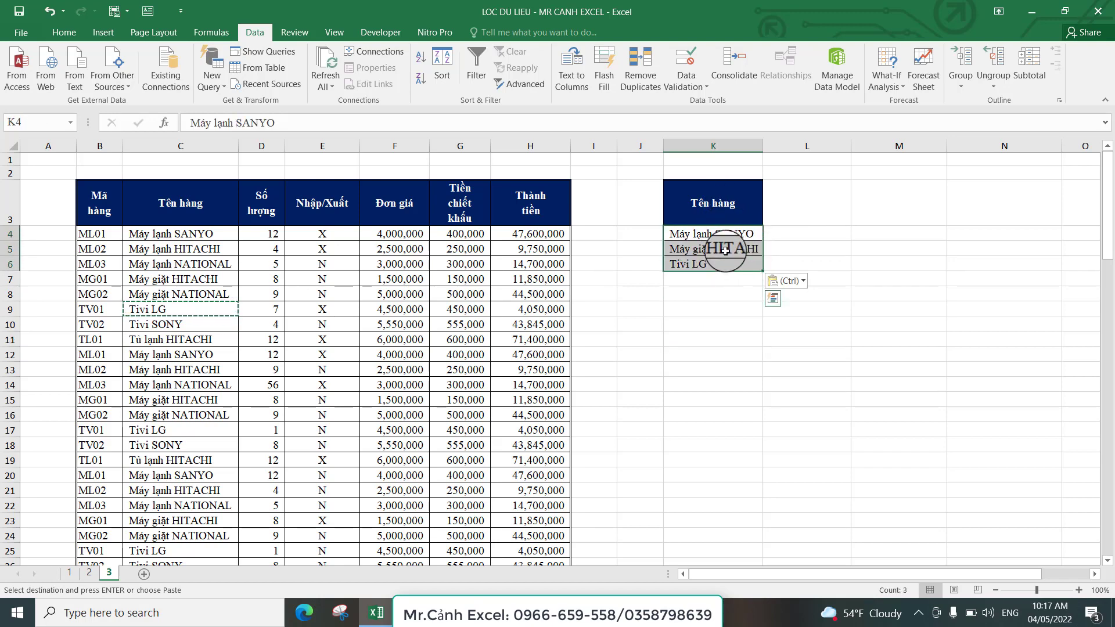
left_click(720, 249)
left_click(711, 264)
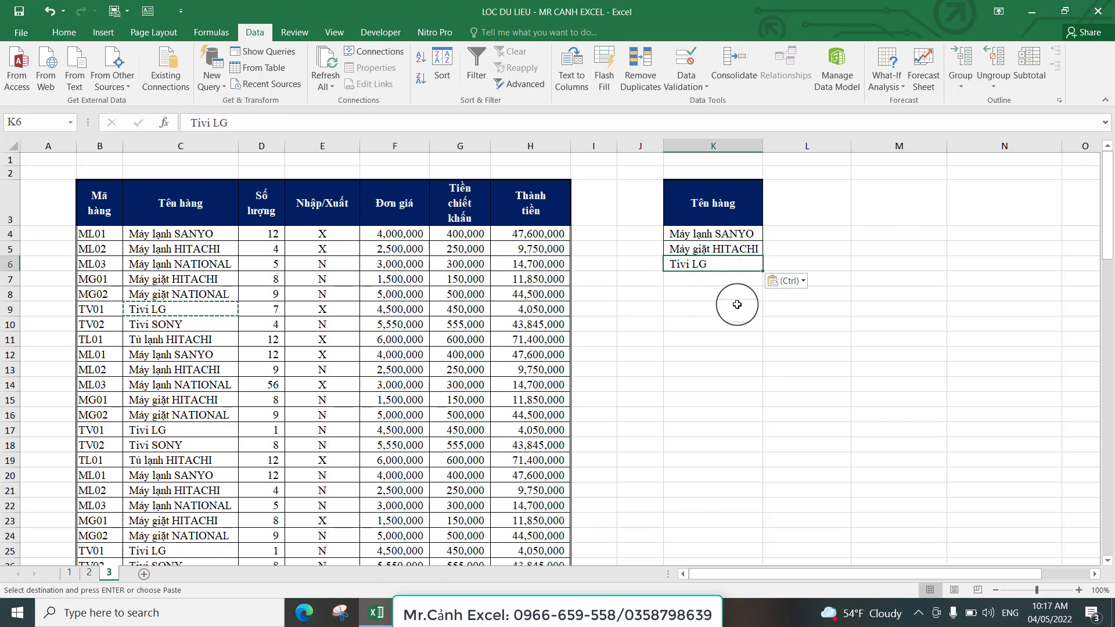
left_click(721, 306)
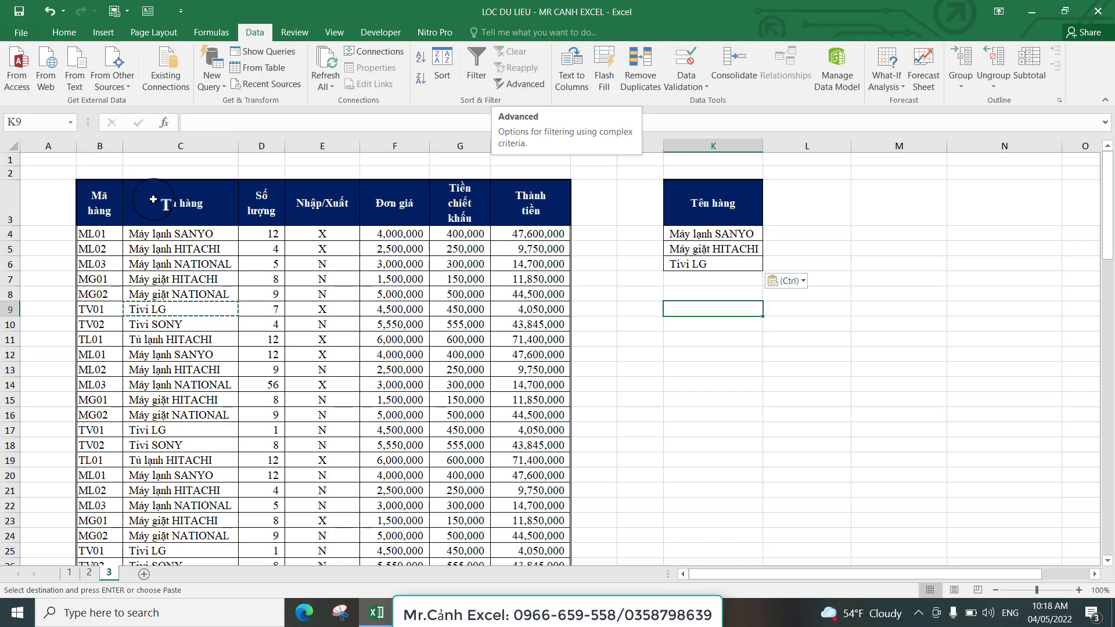
Select the sales table from B3 down to H99, then scroll back to the top.
mouse_move(100, 210)
left_mouse_down()
mouse_move(475, 566)
mouse_move(520, 578)
left_mouse_up()
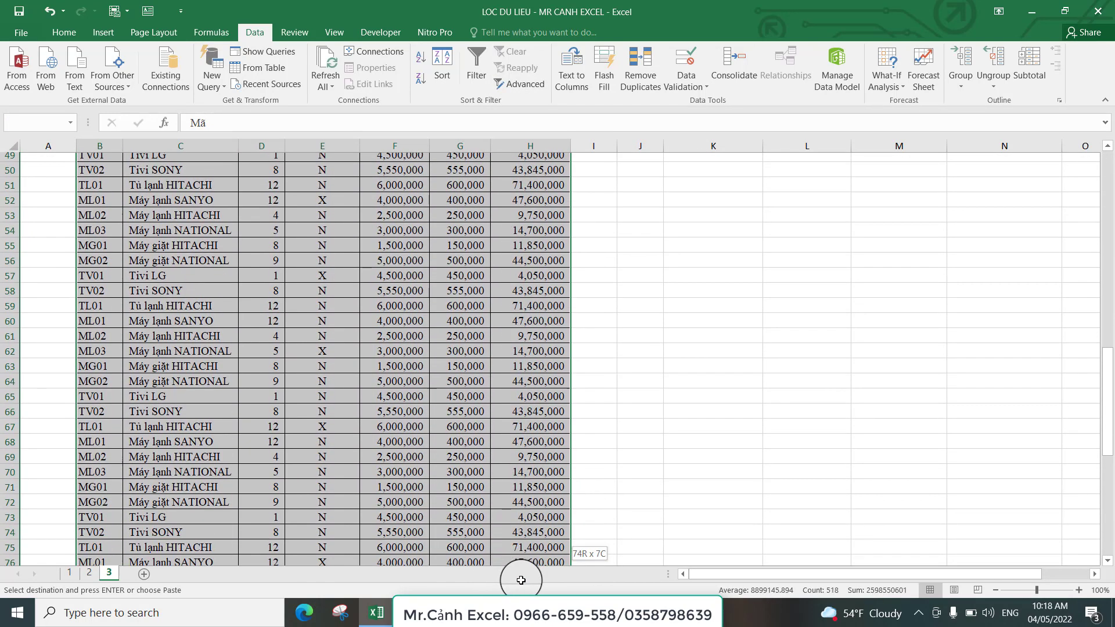
left_click_drag(520, 578, 534, 530)
scroll(473, 302, "up", 6)
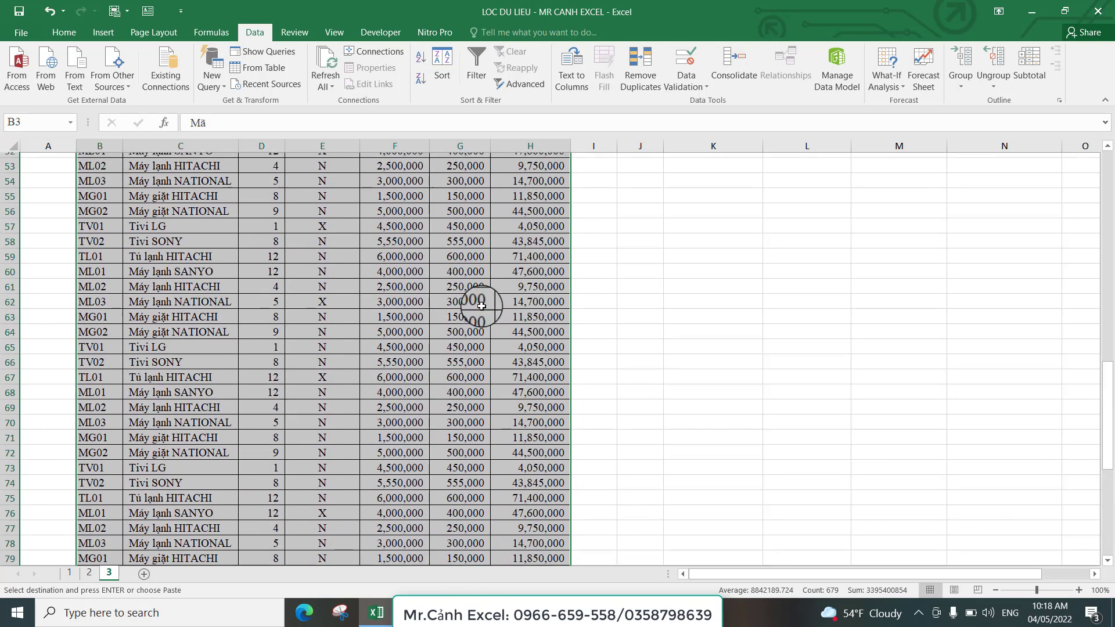
scroll(473, 296, "up", 18)
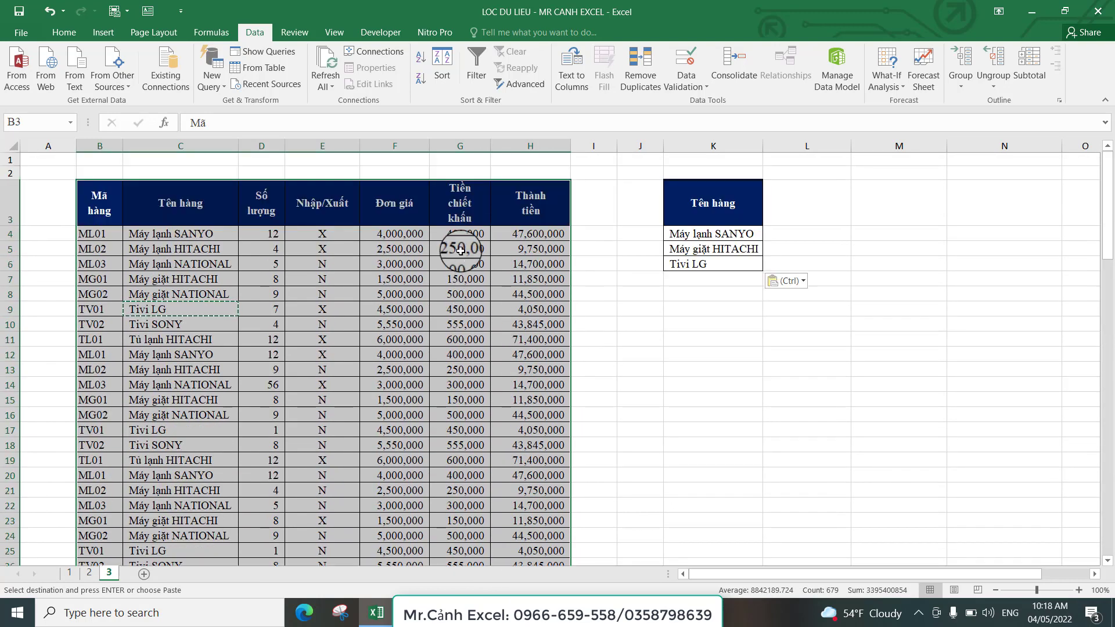
Open Data > Advanced and adjust the List range reference to $B$3:$H$100.
left_click(528, 85)
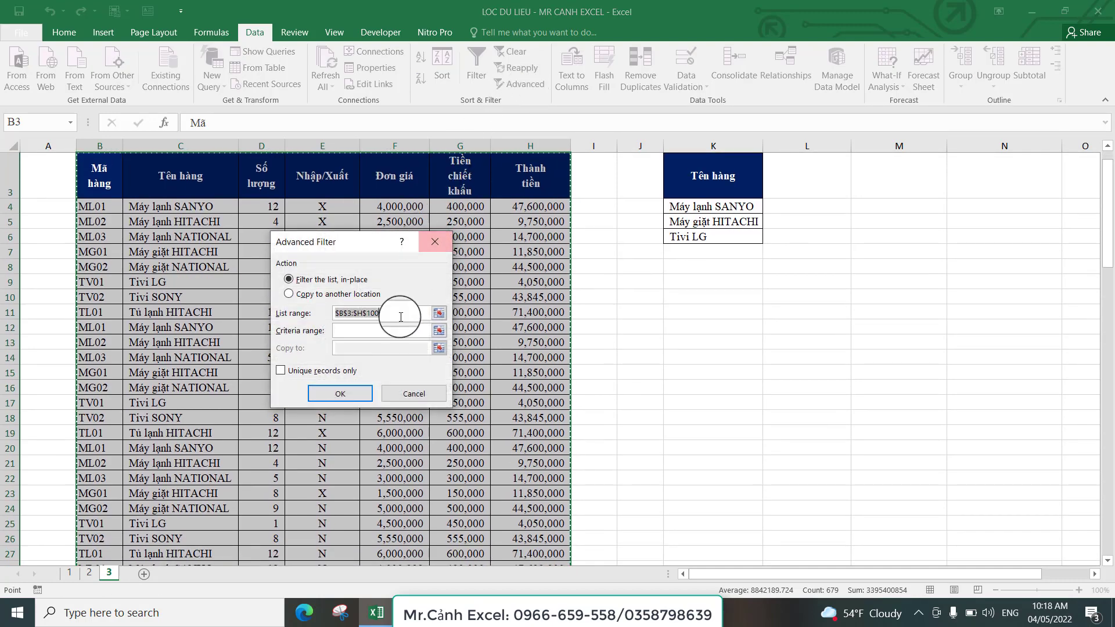
left_click(395, 313)
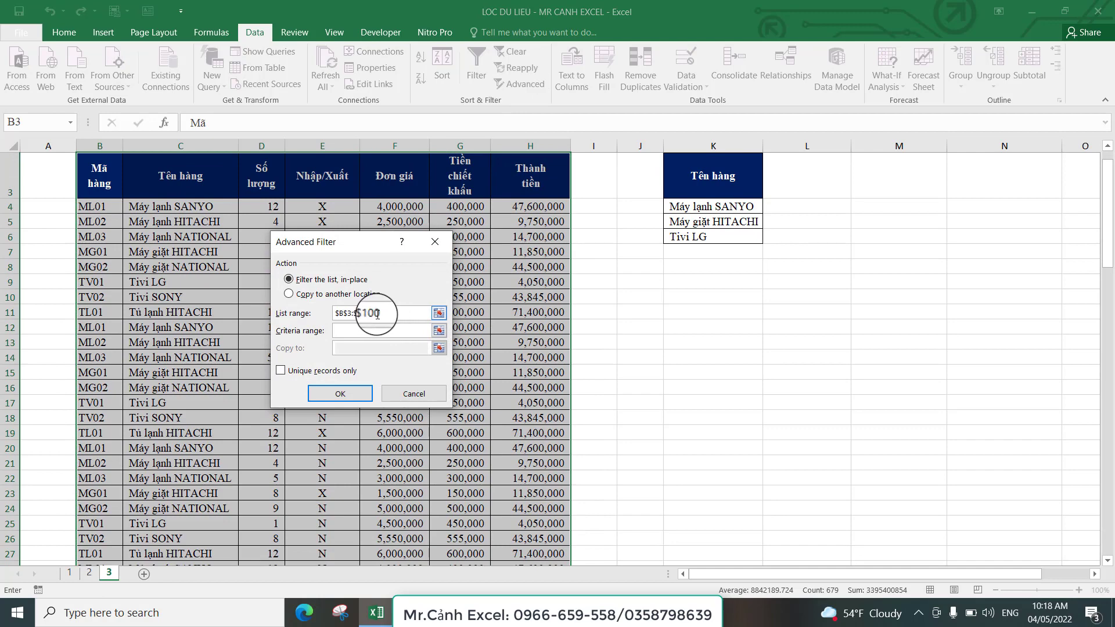
mouse_move(355, 314)
left_mouse_down()
mouse_move(335, 313)
mouse_move(407, 314)
left_mouse_up()
left_click(407, 315)
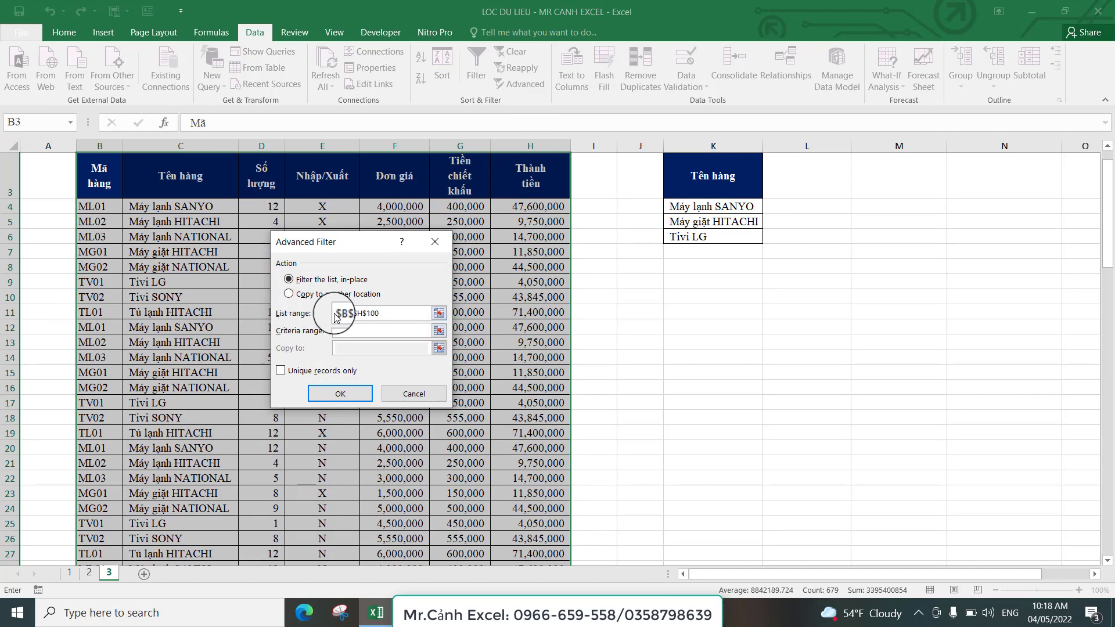
key("BackSpace")
key("BackSpace")
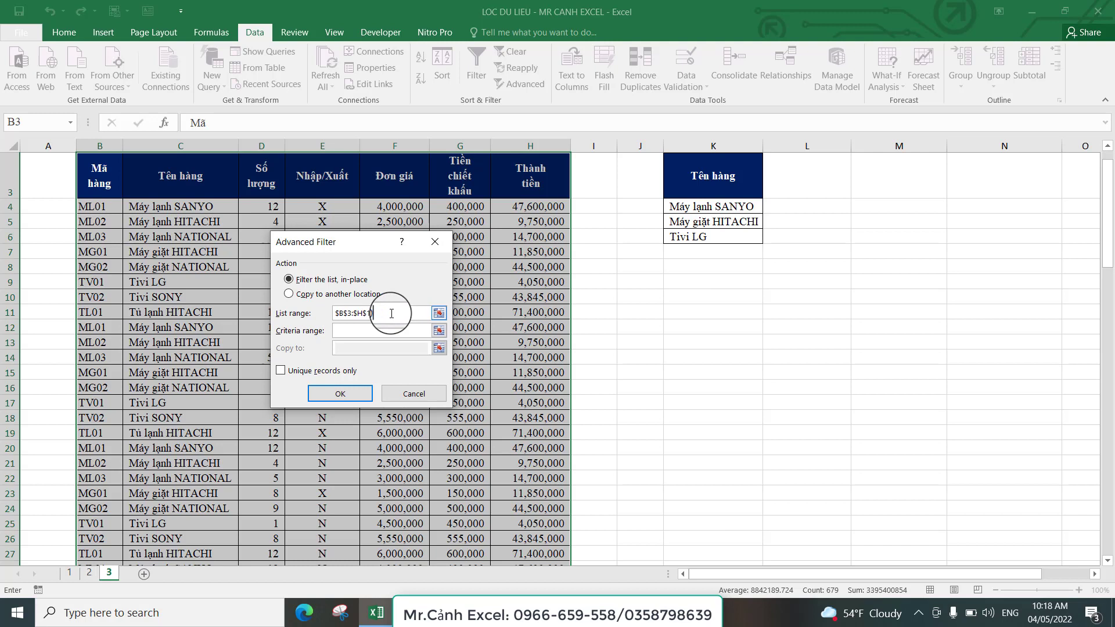
mouse_move(393, 314)
left_mouse_down()
mouse_move(340, 314)
mouse_move(398, 313)
left_mouse_up()
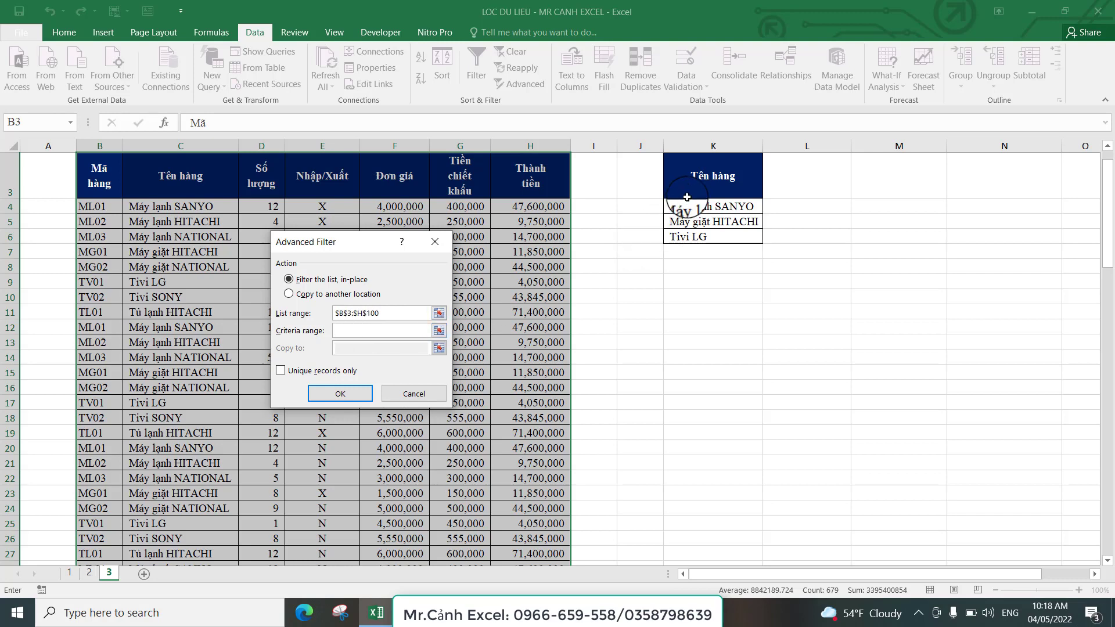
Set criteria range $K$3:$K$6, copy results to another location at $B$104, and run the filter.
scroll(687, 198, "up", 1)
left_click_drag(705, 195, 709, 261)
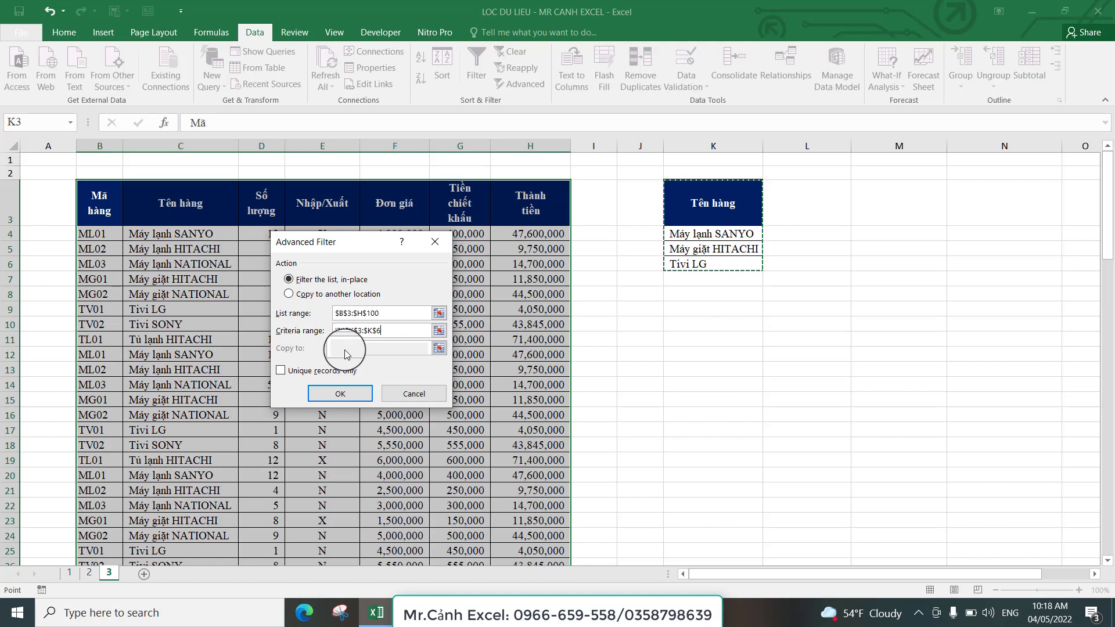
left_click(289, 295)
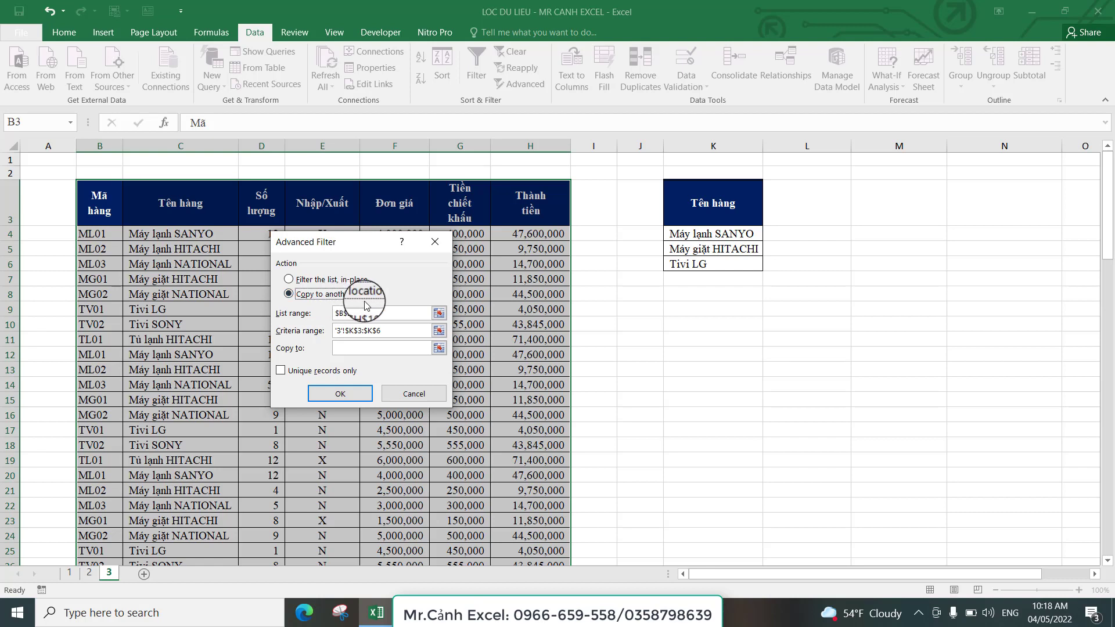
left_click(366, 351)
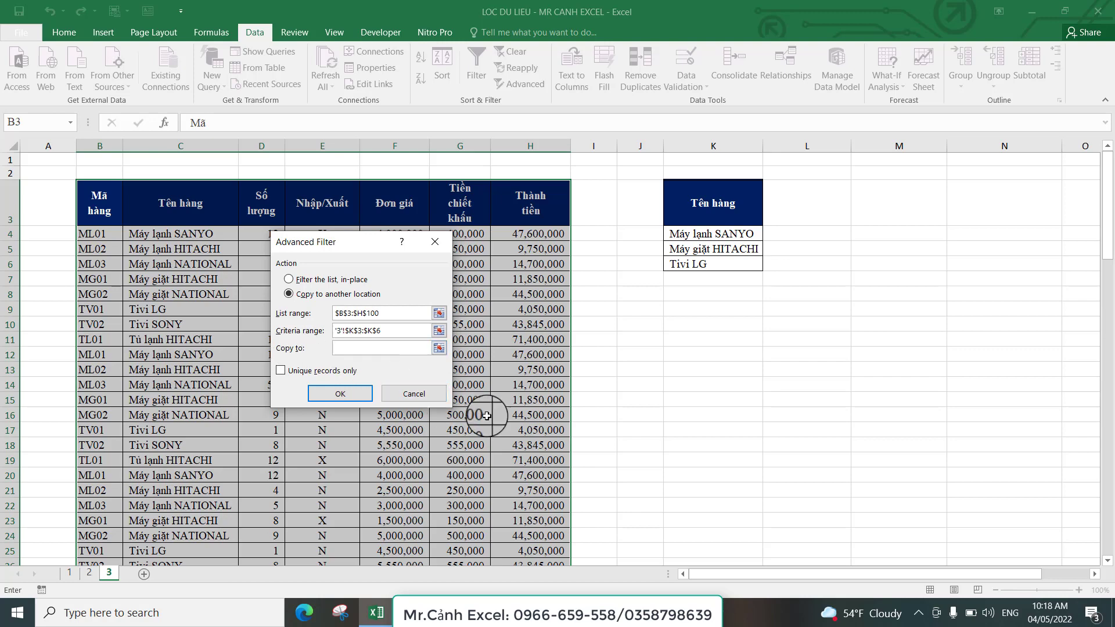
scroll(488, 383, "down", 16)
scroll(486, 379, "down", 5)
scroll(487, 380, "down", 9)
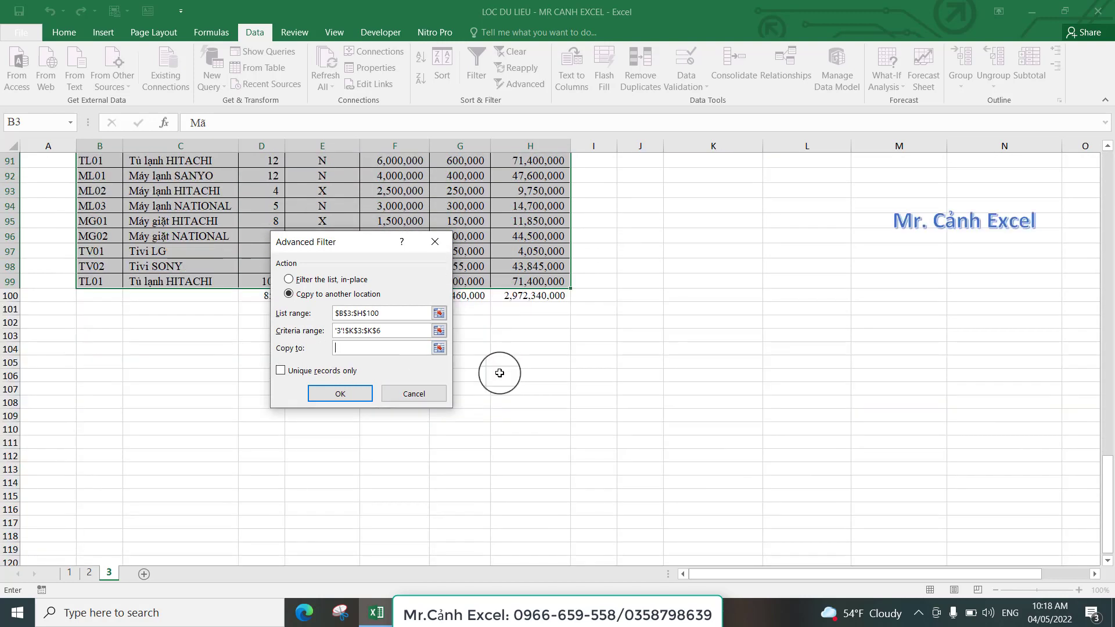
left_click(102, 350)
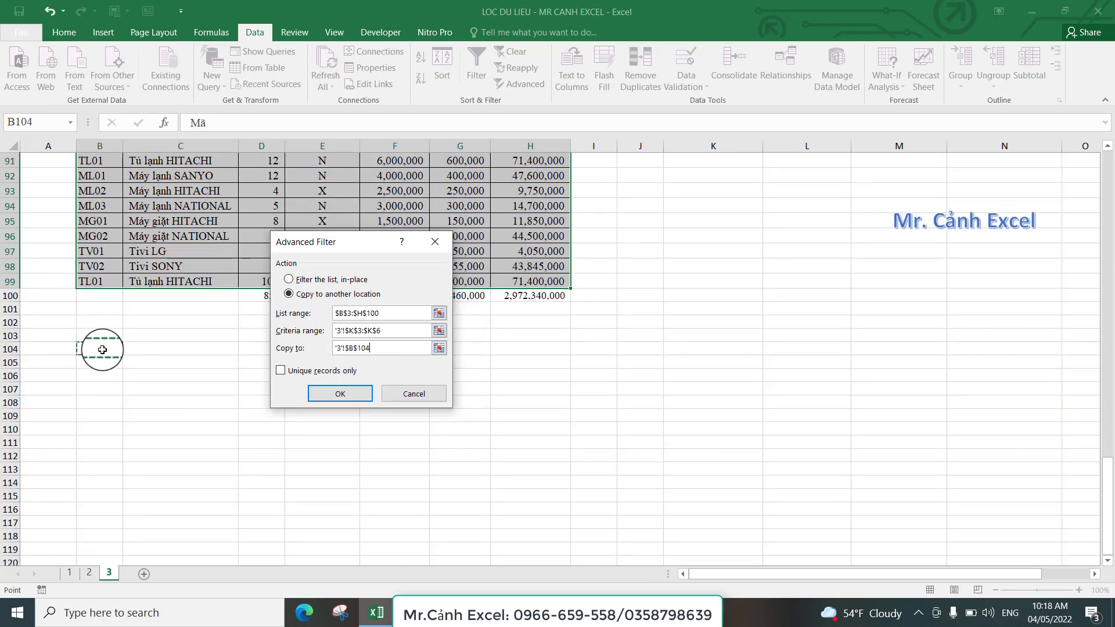
left_click(349, 396)
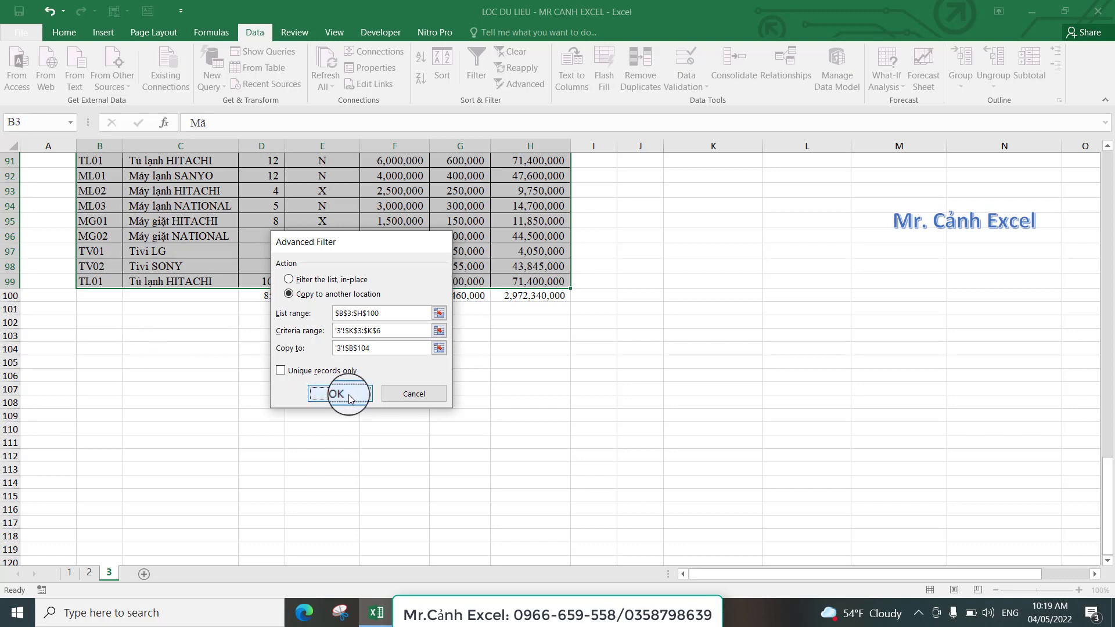
scroll(365, 354, "down", 8)
scroll(365, 354, "down", 17)
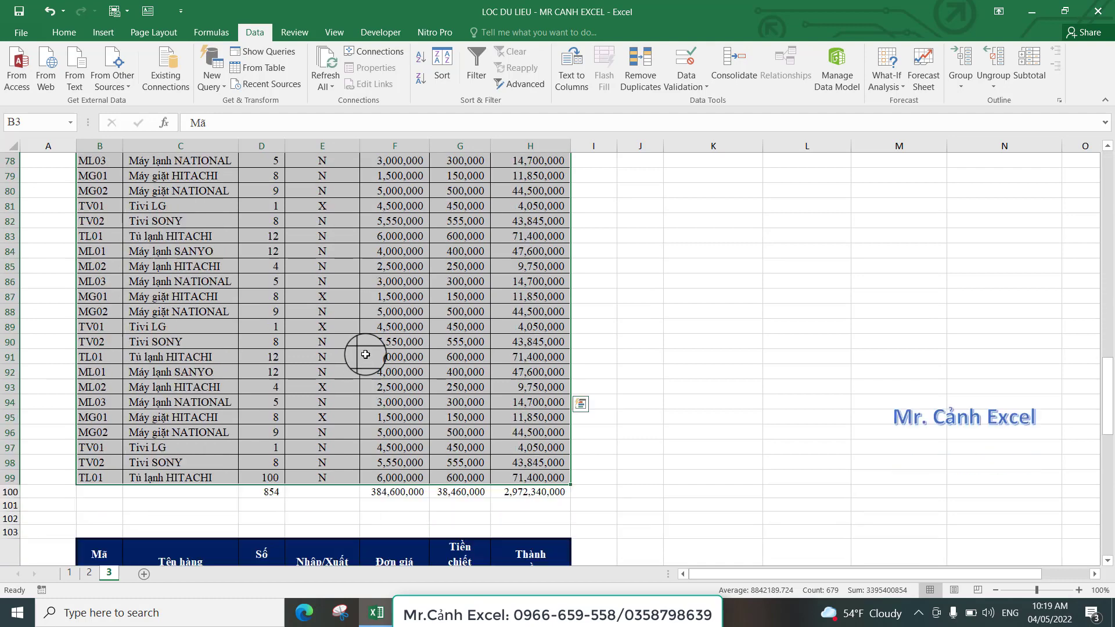
scroll(366, 355, "down", 9)
scroll(365, 355, "down", 6)
scroll(365, 355, "down", 2)
scroll(366, 350, "up", 10)
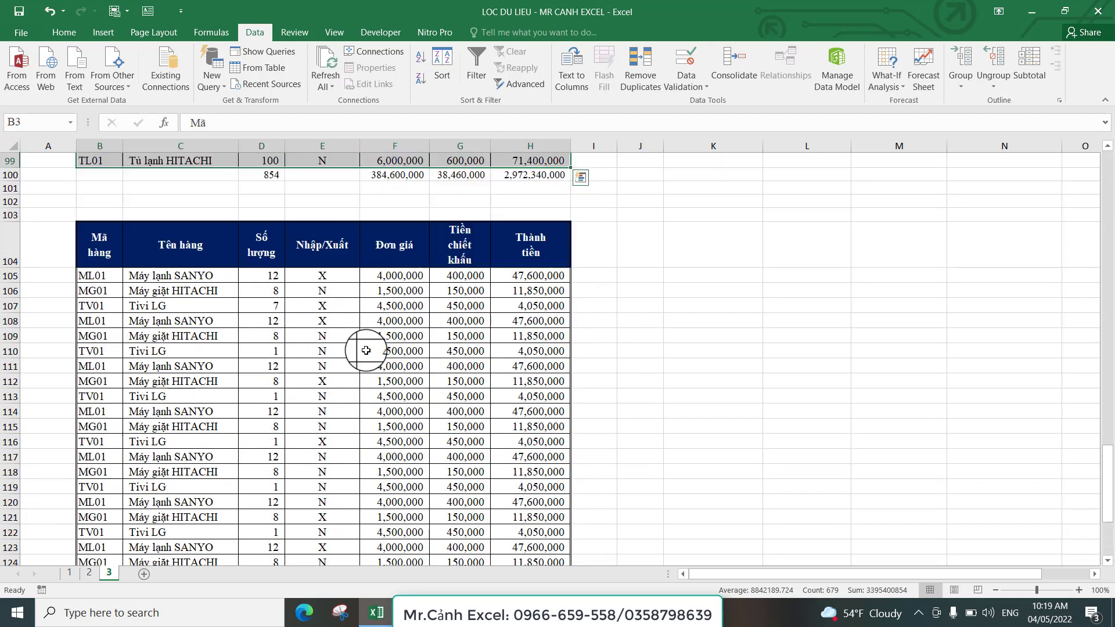
left_click(148, 351)
scroll(186, 324, "up", 1)
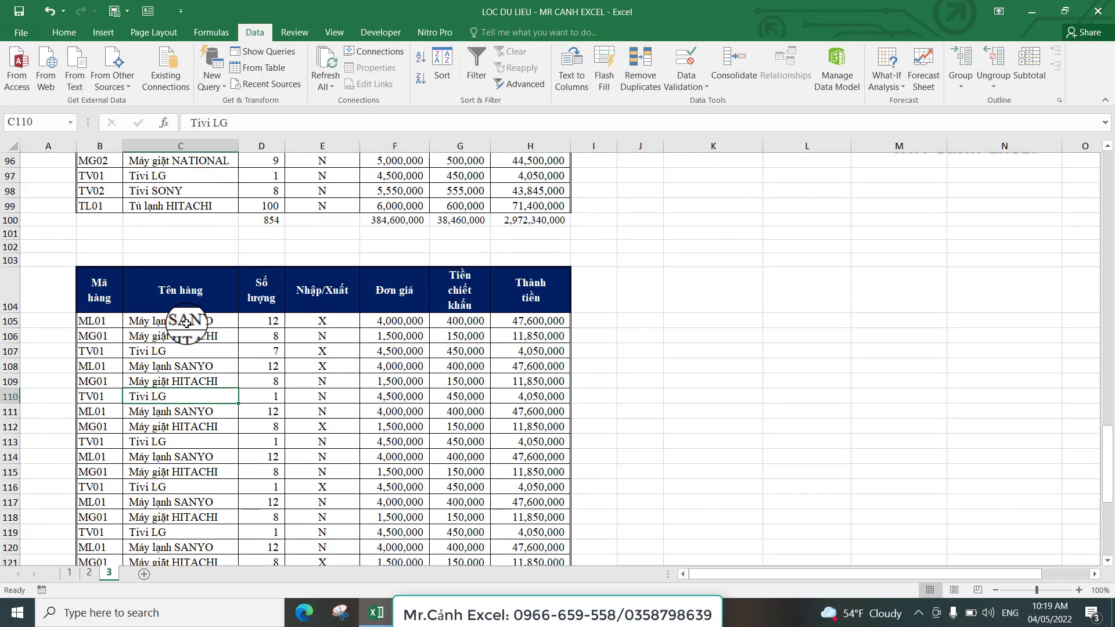
left_click_drag(198, 323, 196, 345)
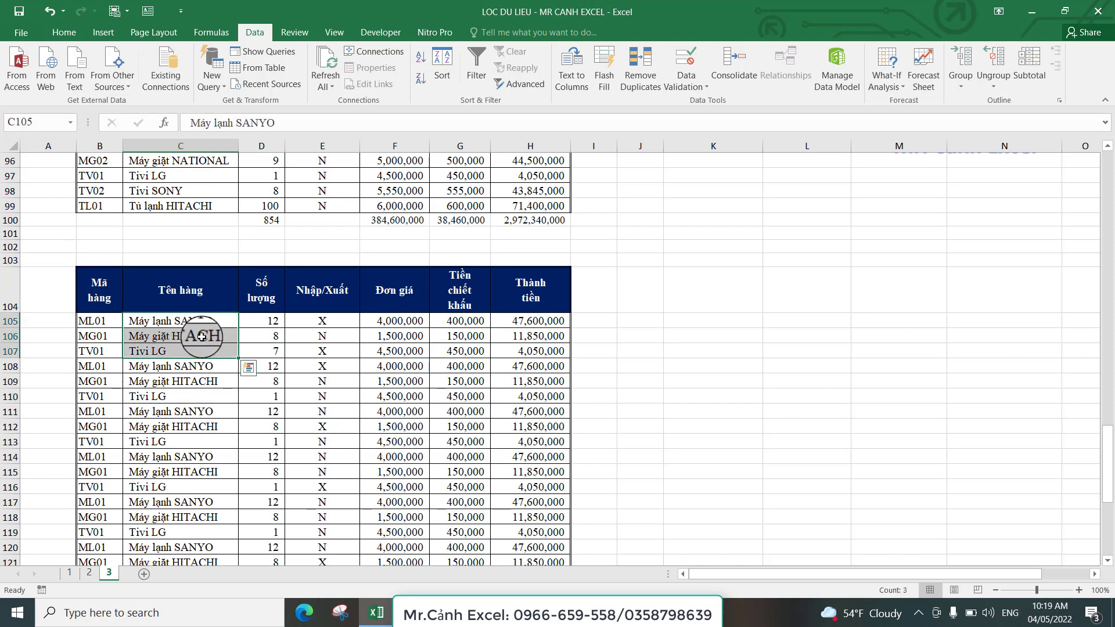
left_click(175, 337)
left_click(178, 350)
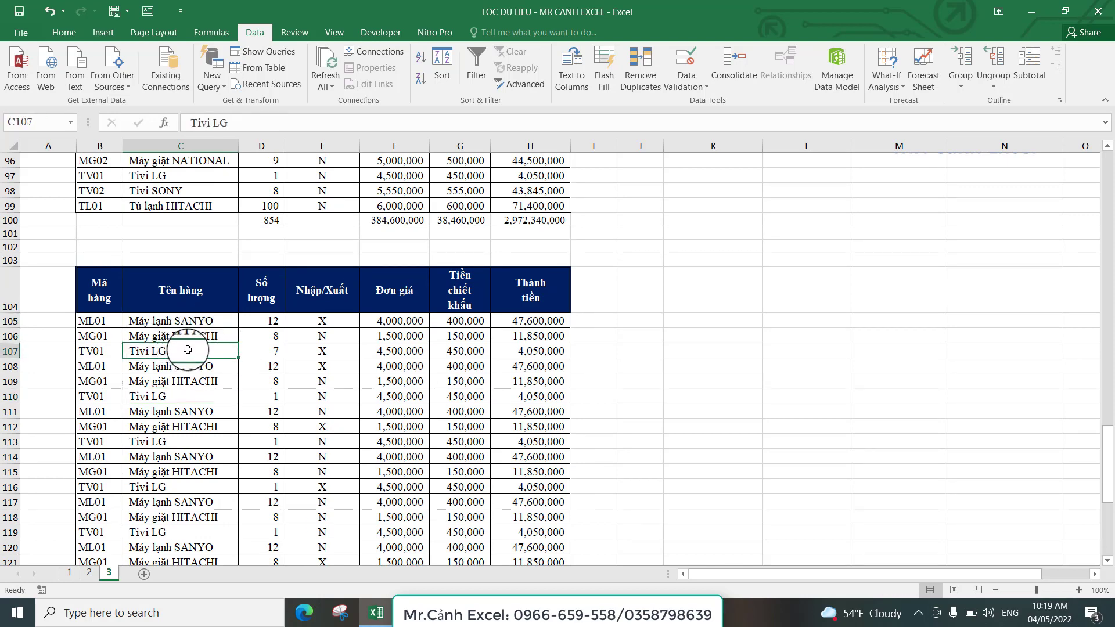
left_click(194, 377)
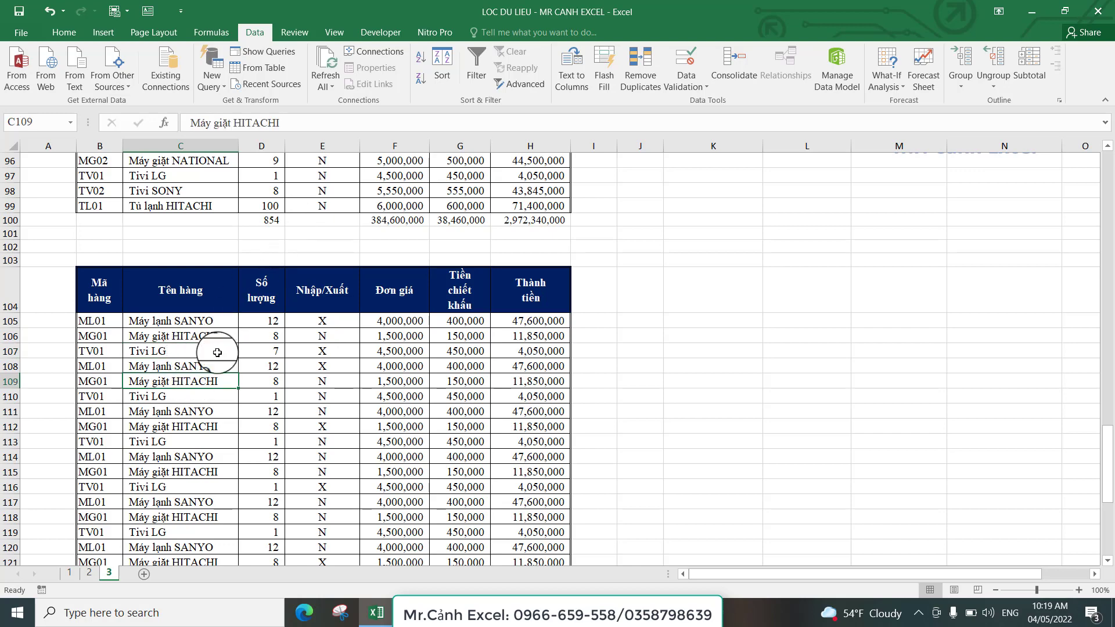
scroll(204, 372, "down", 2)
scroll(261, 232, "up", 15)
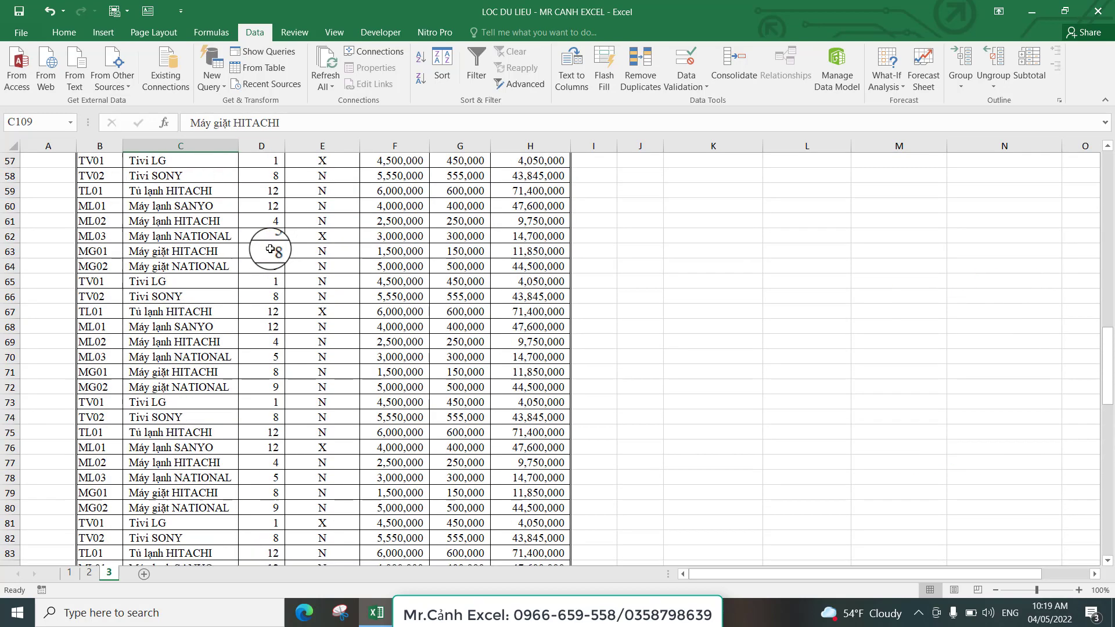
scroll(232, 288, "up", 2)
scroll(243, 288, "down", 6)
scroll(241, 293, "down", 14)
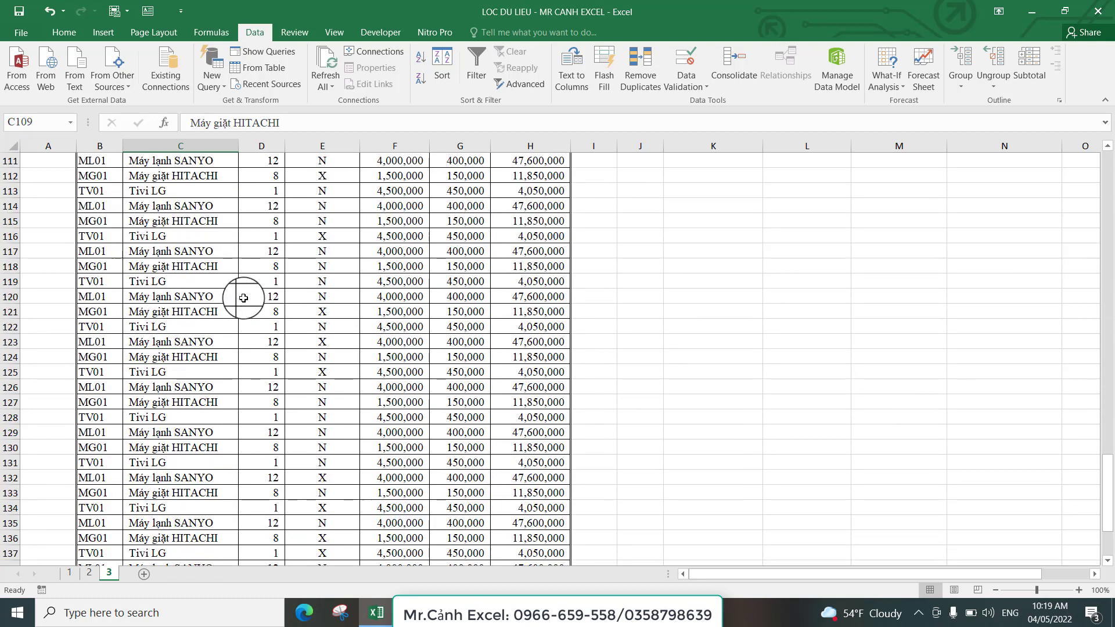
scroll(199, 314, "up", 2)
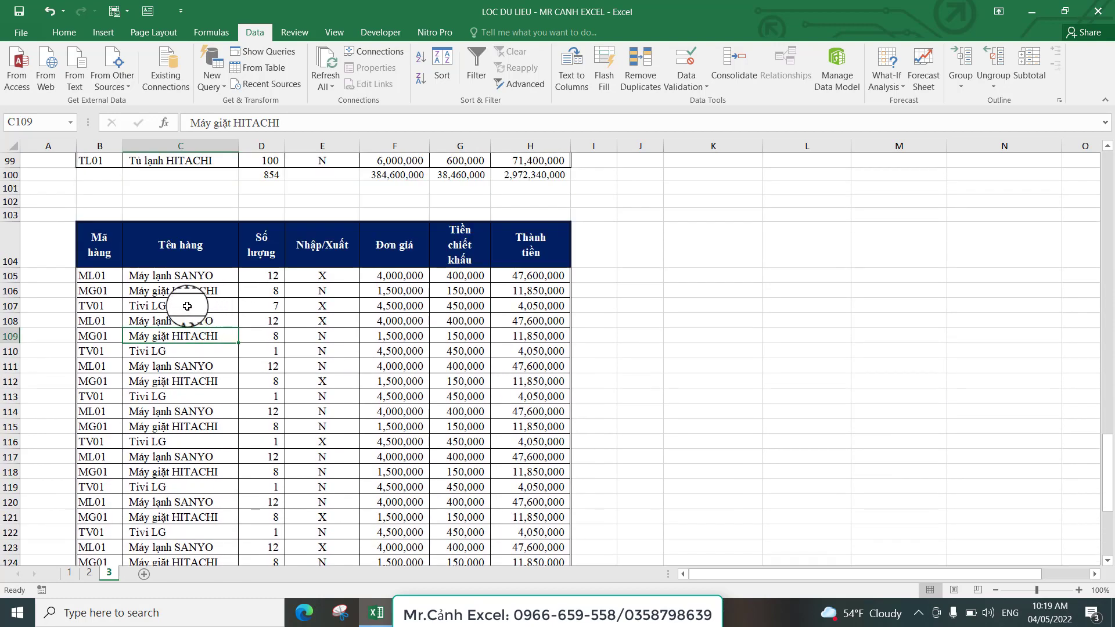
left_click(186, 306)
left_click(184, 323)
left_click(192, 345)
scroll(192, 345, "down", 3)
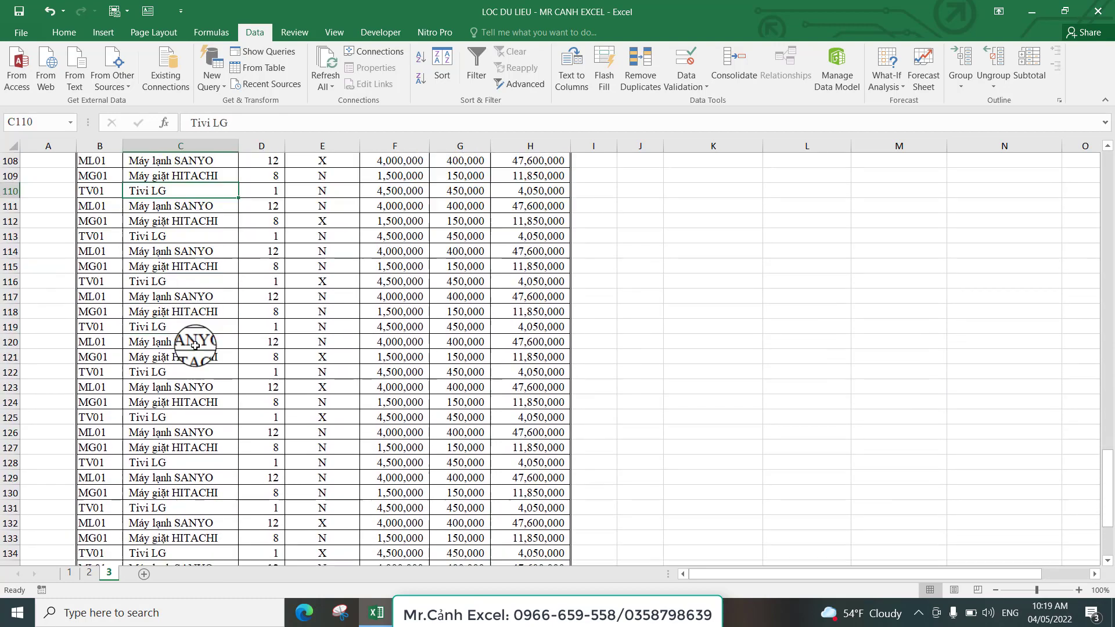
scroll(194, 344, "down", 2)
scroll(194, 344, "down", 8)
scroll(196, 343, "up", 4)
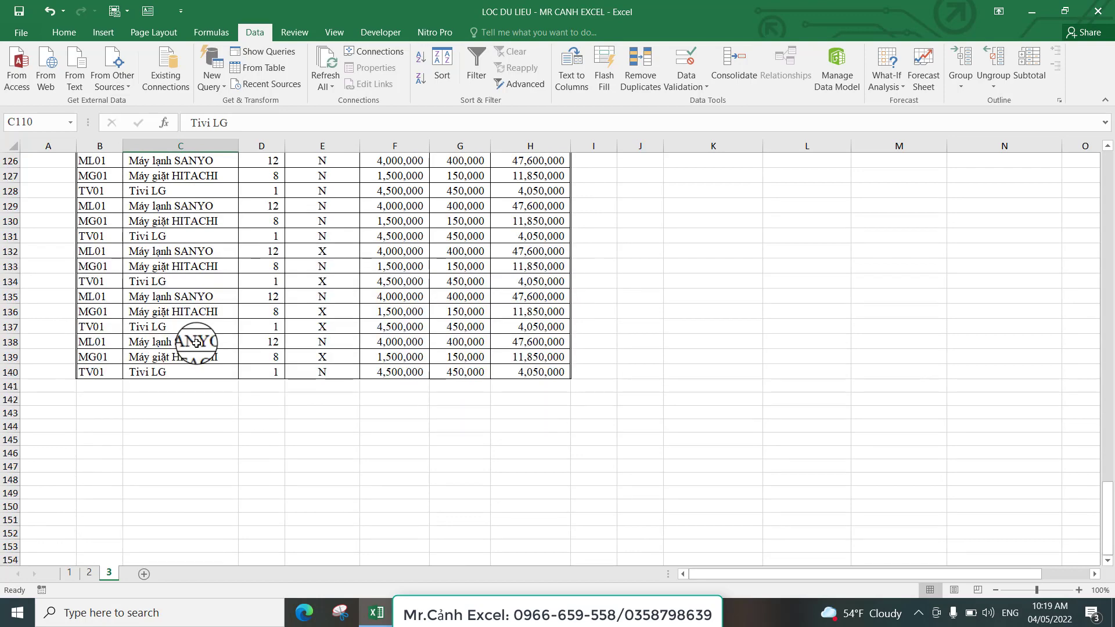
left_click(198, 281)
scroll(198, 280, "up", 9)
scroll(199, 280, "up", 4)
scroll(199, 281, "down", 4)
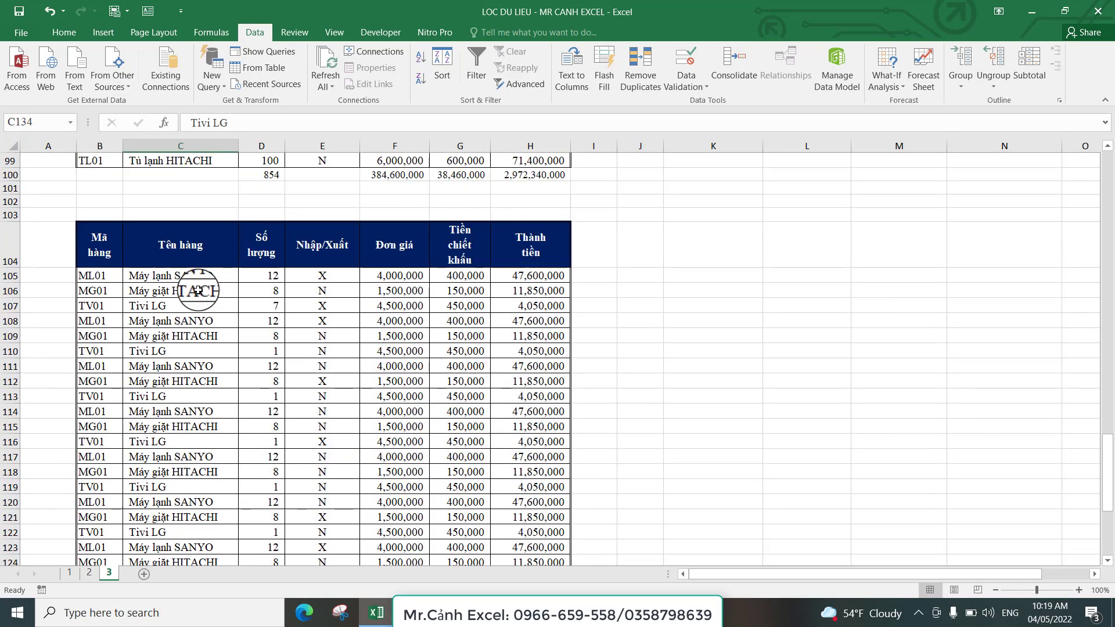
left_click(222, 290)
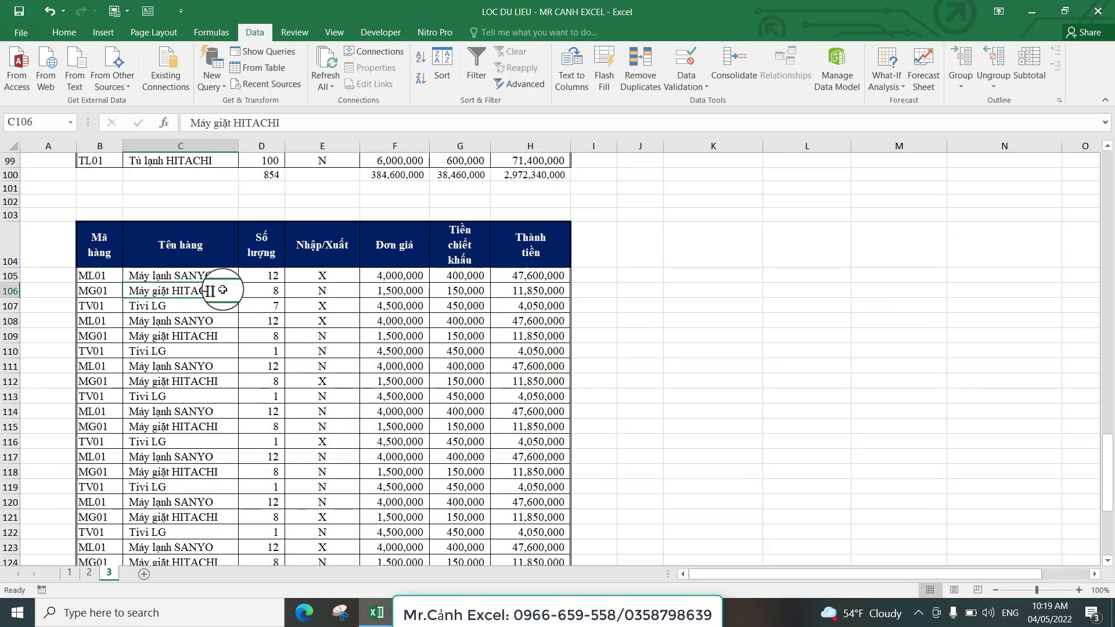
scroll(223, 290, "up", 3)
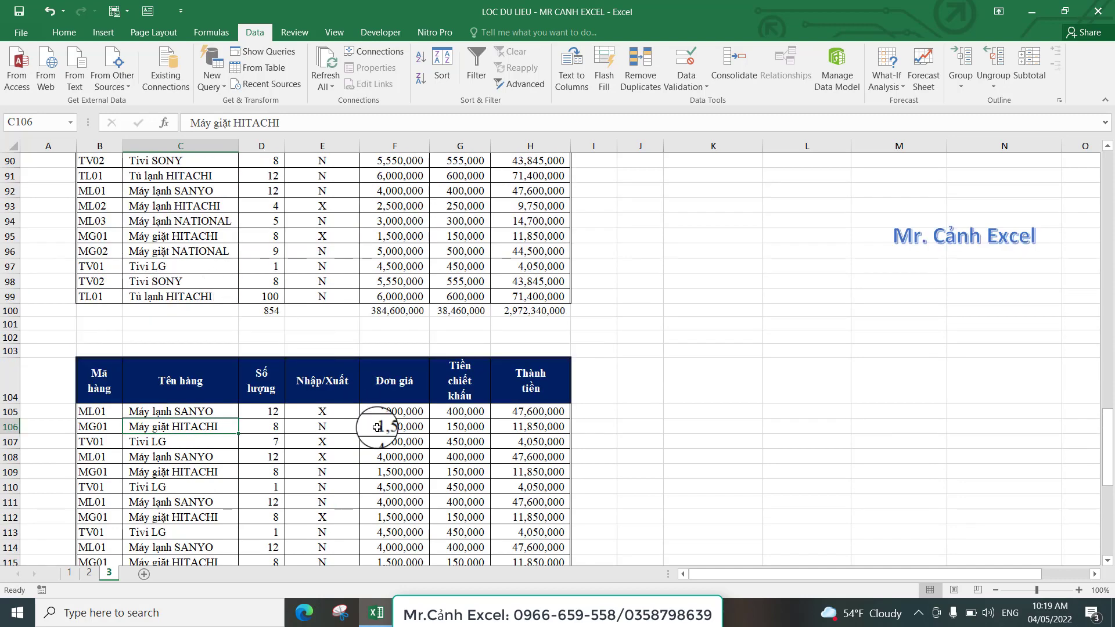
scroll(740, 323, "up", 3)
scroll(742, 324, "up", 11)
scroll(742, 324, "up", 15)
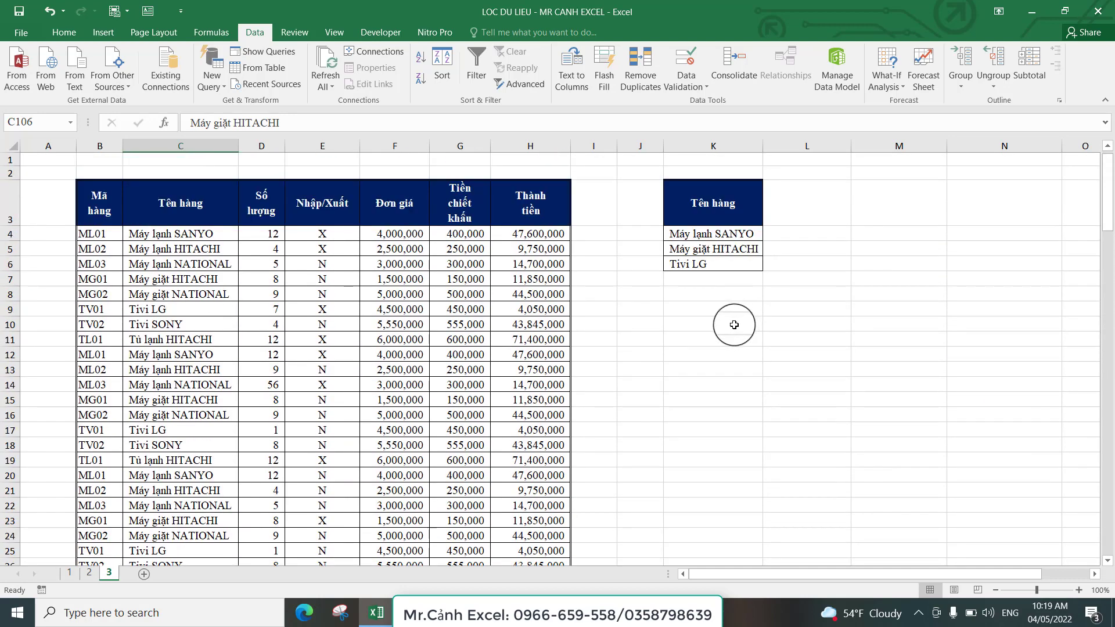
left_click_drag(708, 234, 708, 264)
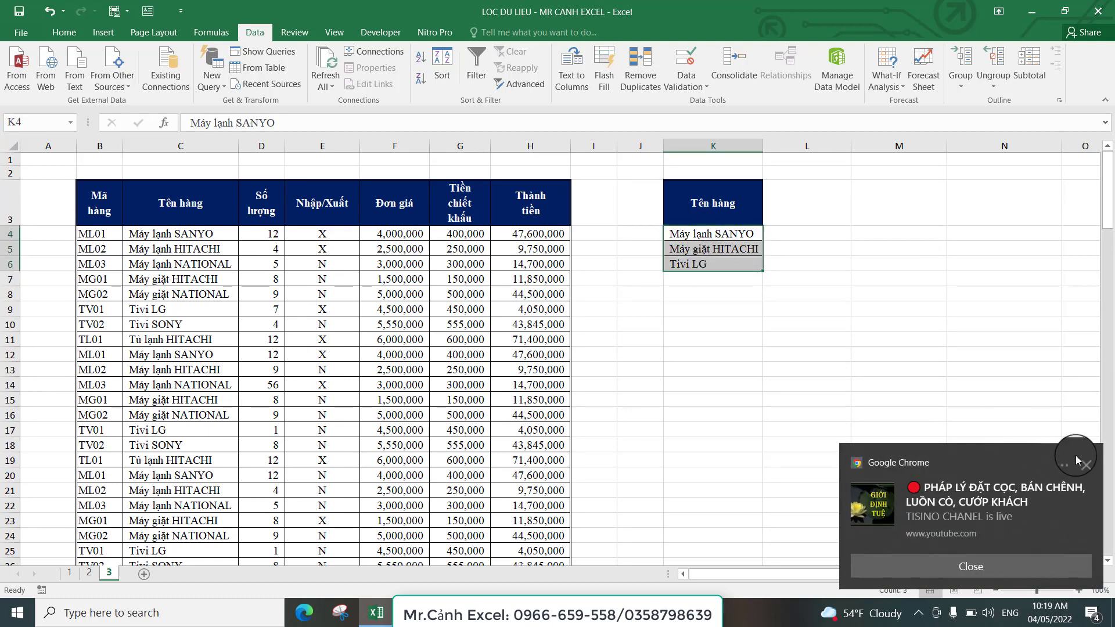
left_click(1082, 462)
left_click(691, 316)
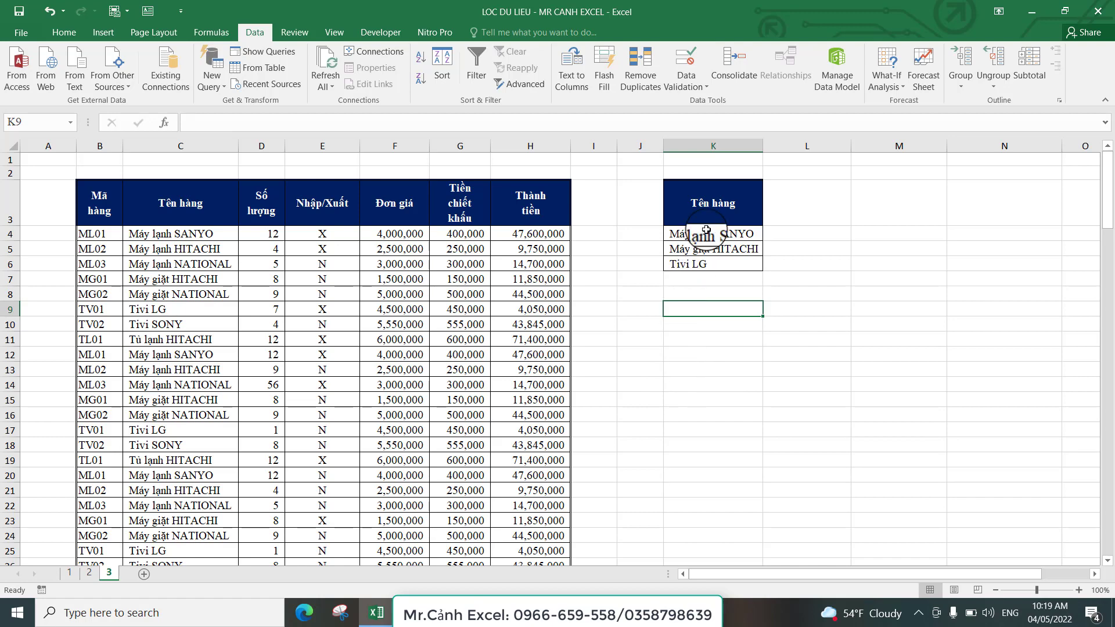
left_click(706, 279)
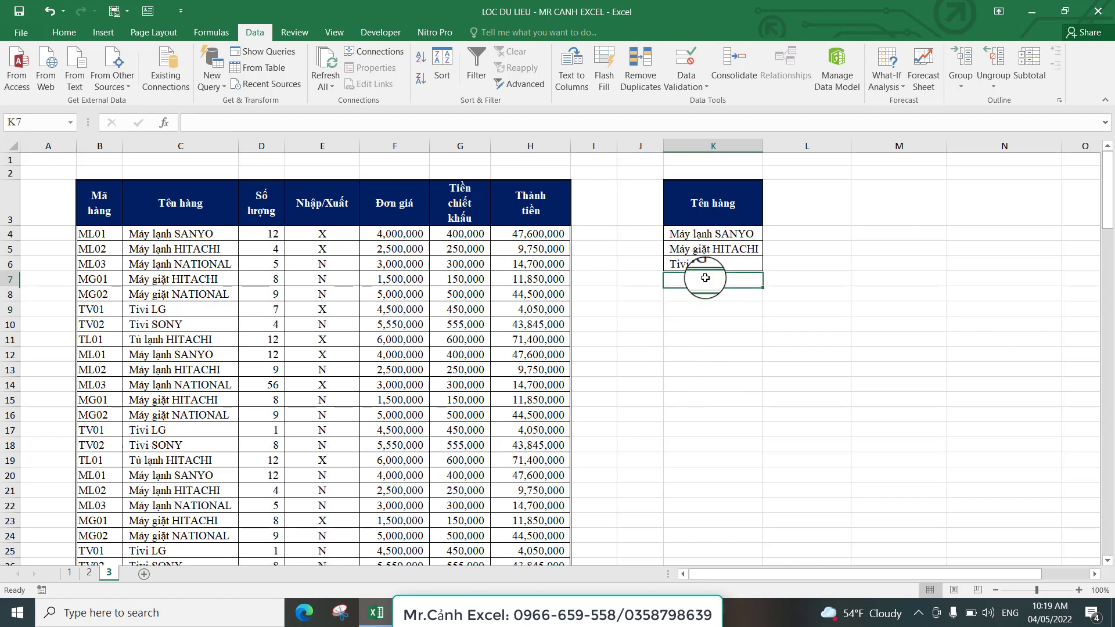
left_click(708, 206)
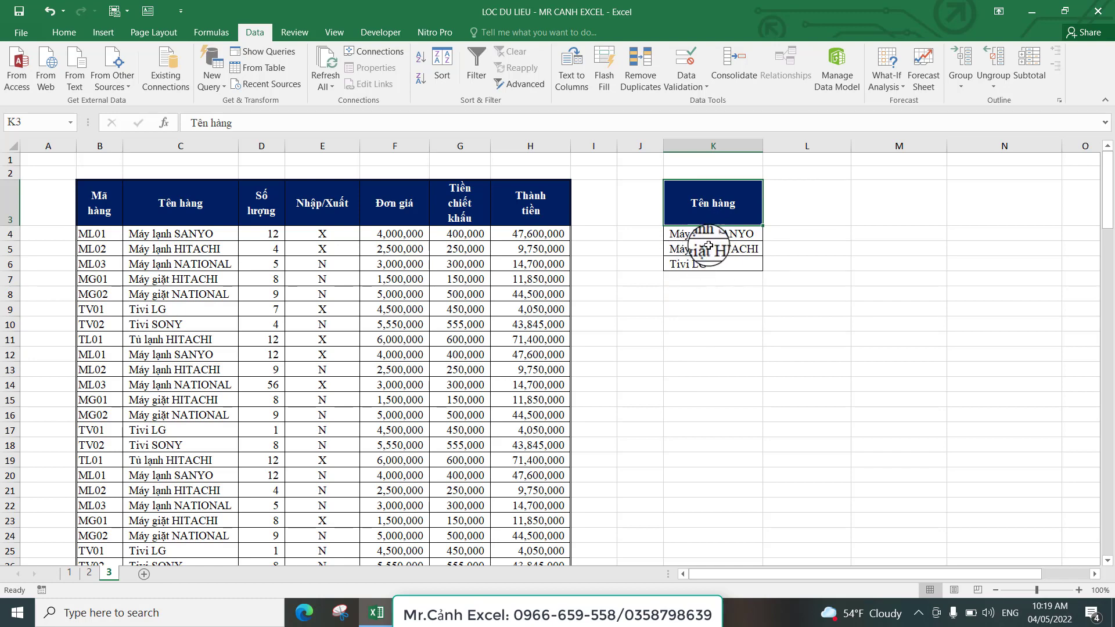
left_click_drag(703, 234, 709, 260)
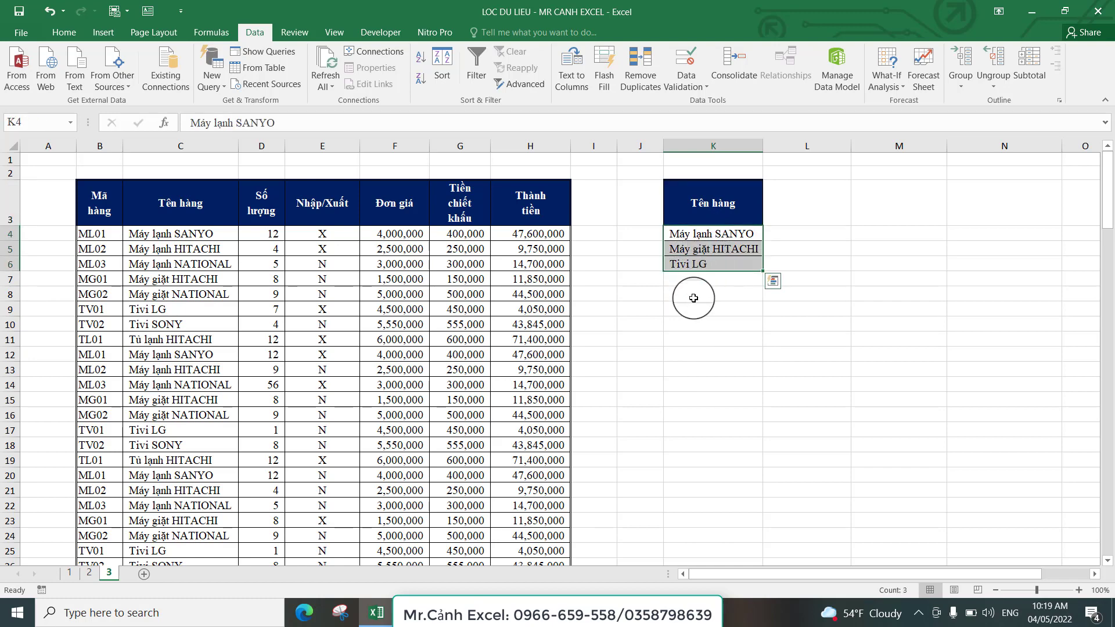
left_click(709, 279)
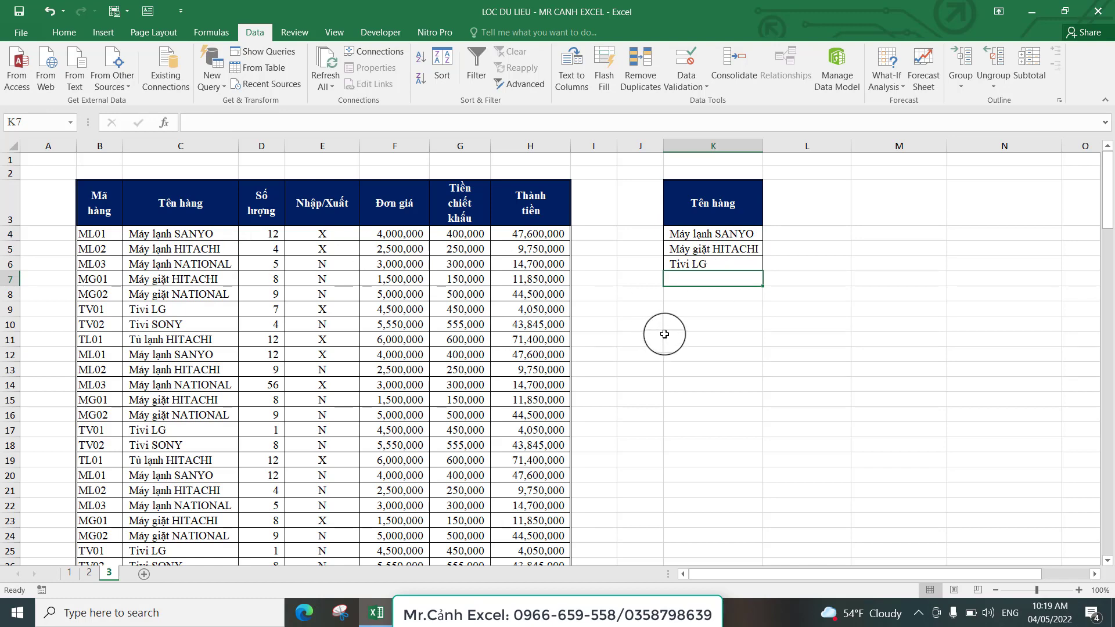
left_click(712, 308)
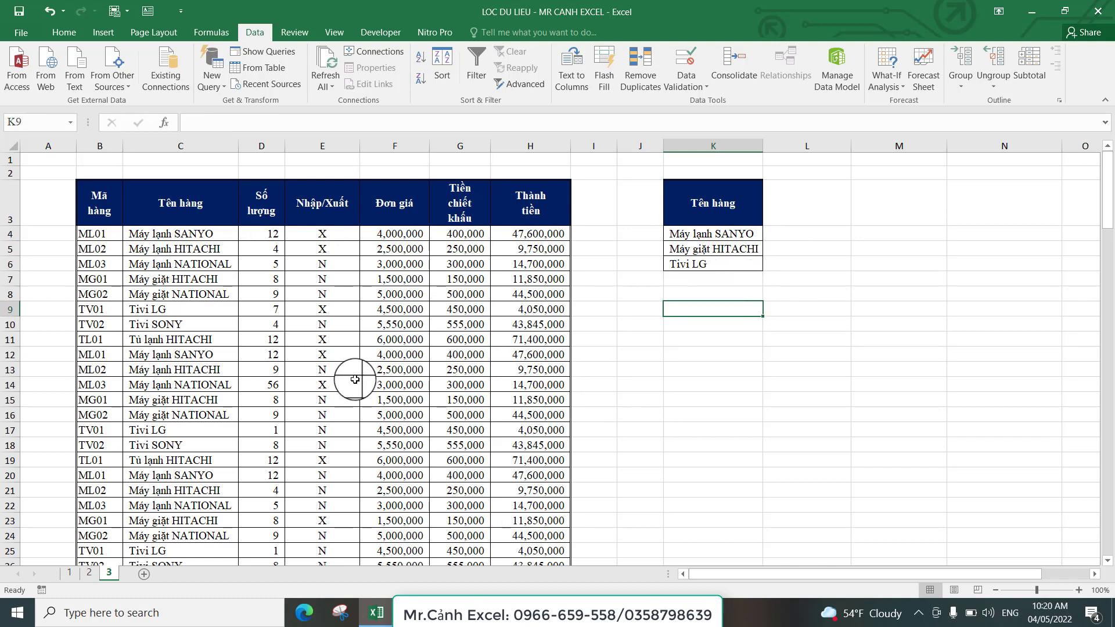
scroll(355, 379, "down", 8)
scroll(369, 361, "down", 17)
scroll(373, 359, "down", 10)
scroll(379, 356, "down", 8)
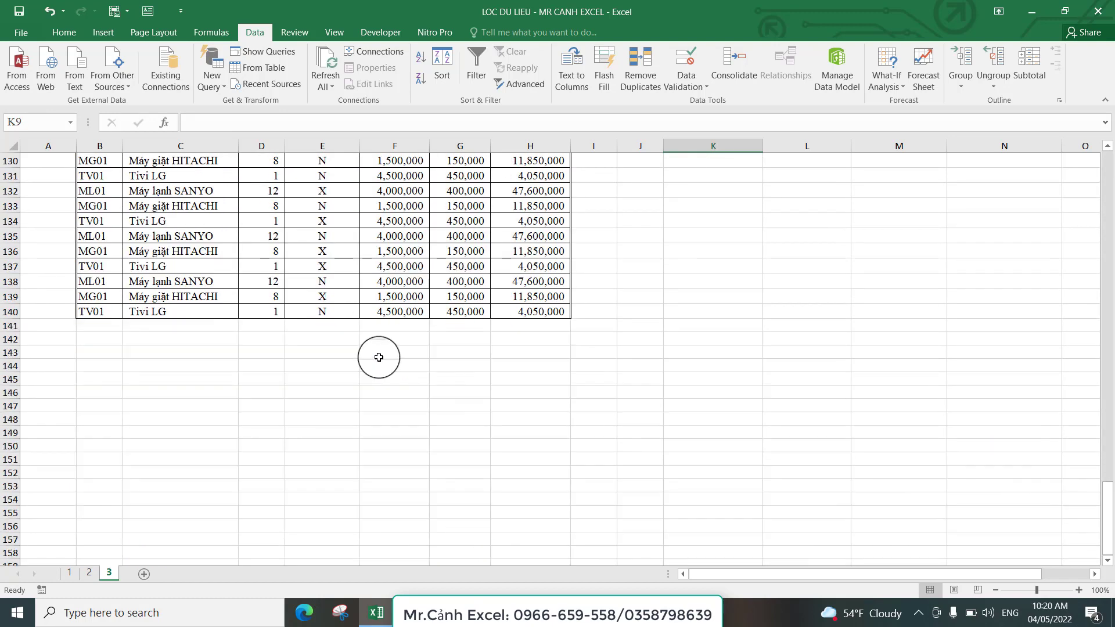
scroll(378, 357, "down", 2)
scroll(379, 356, "up", 6)
scroll(364, 366, "up", 7)
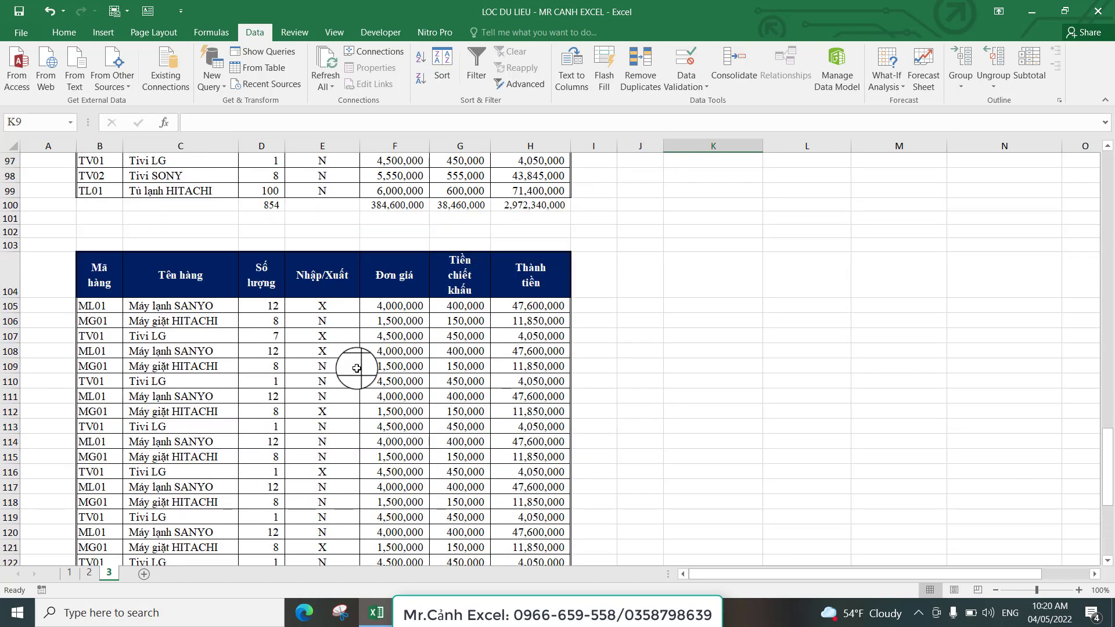
left_click(327, 331)
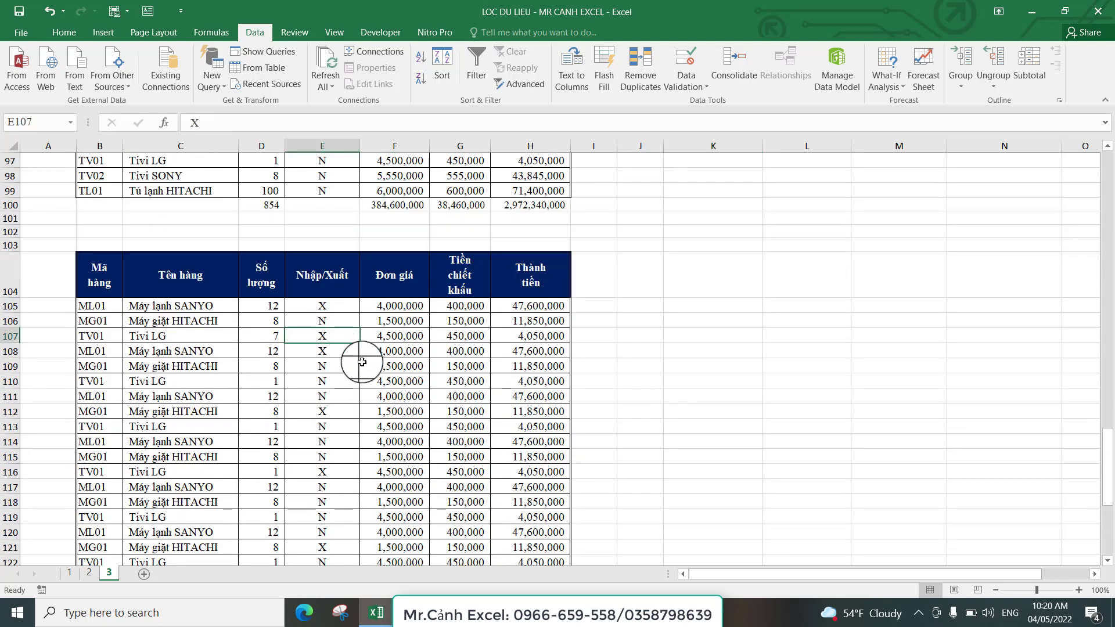
scroll(372, 348, "down", 1)
scroll(395, 313, "up", 8)
scroll(403, 337, "up", 6)
scroll(408, 349, "up", 7)
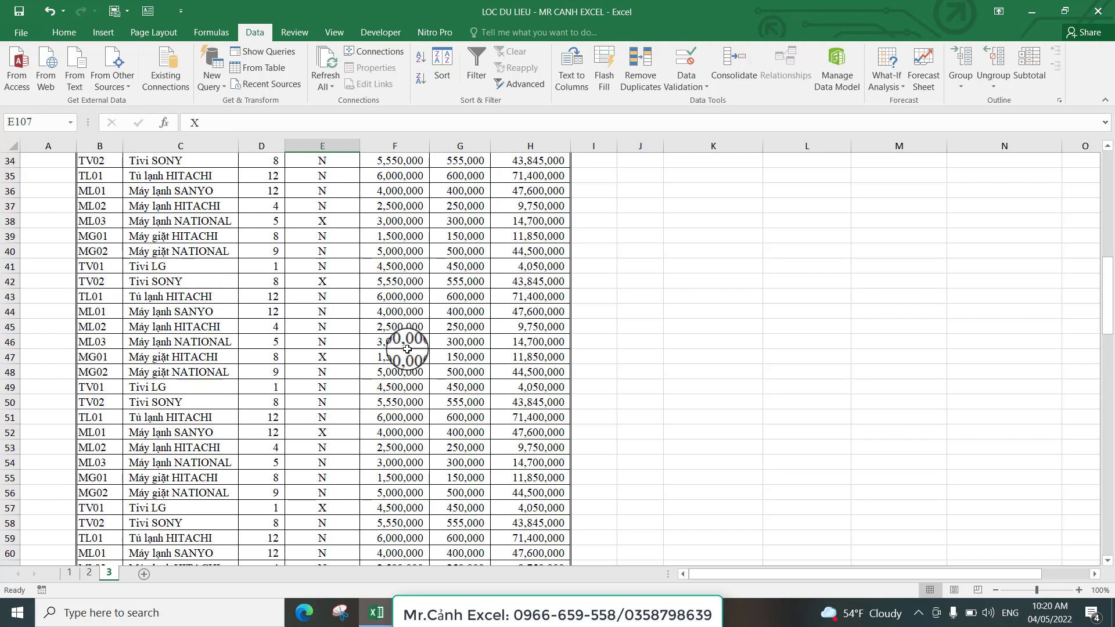
scroll(395, 348, "up", 8)
scroll(386, 354, "up", 4)
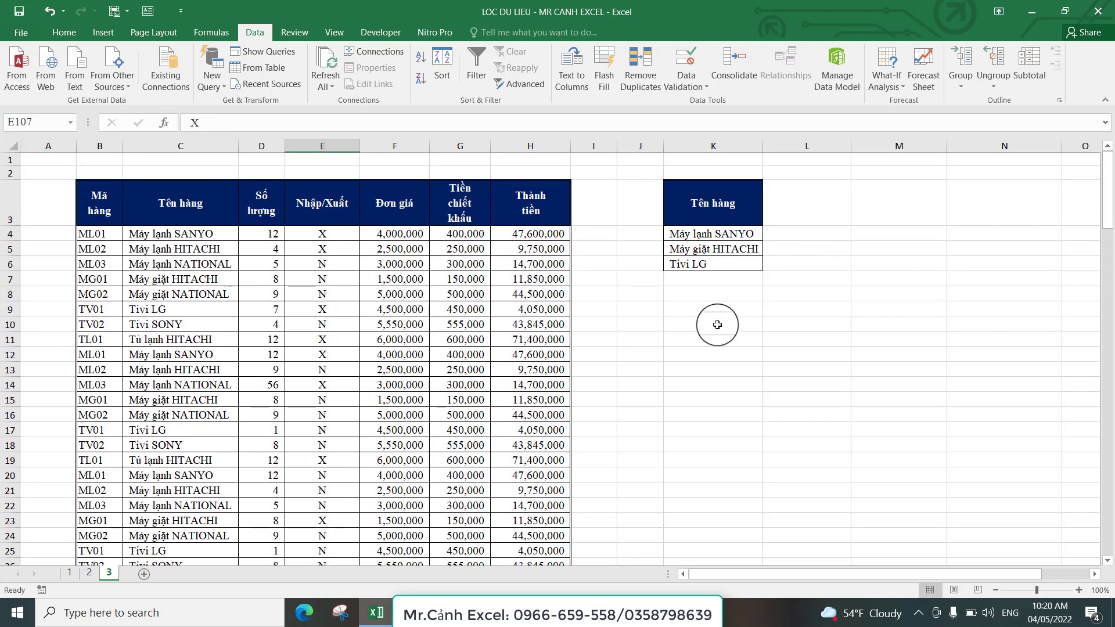
left_click(644, 336)
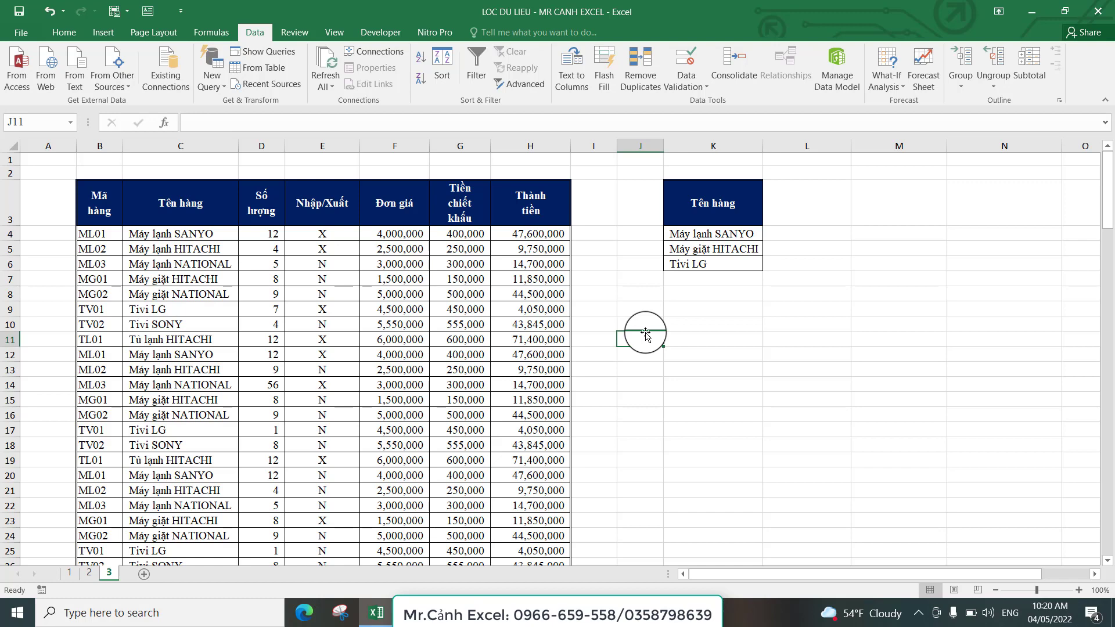
left_click(639, 378)
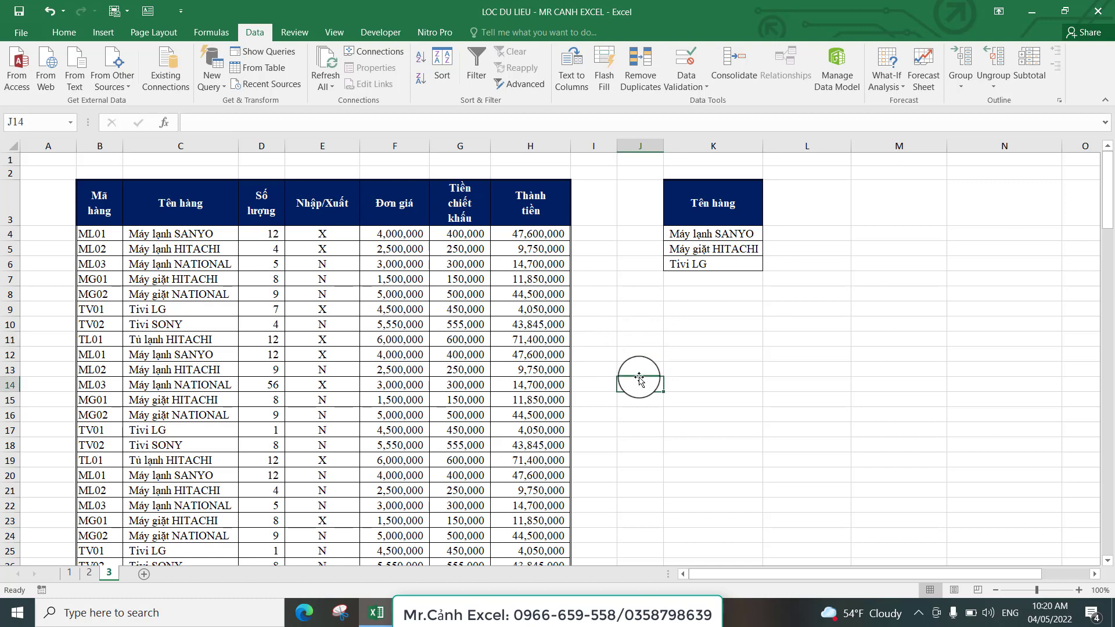